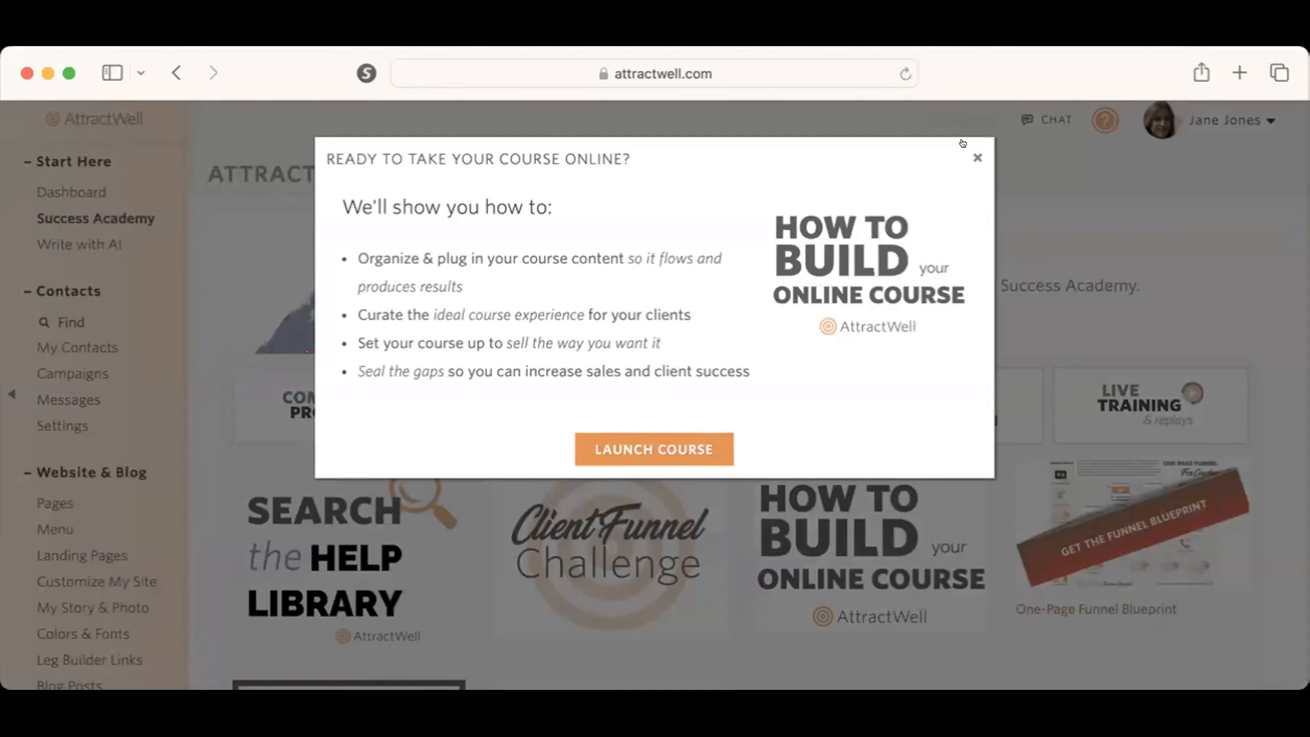
Step: Dismiss the online course announcement and open the member area's setup page
click(964, 147)
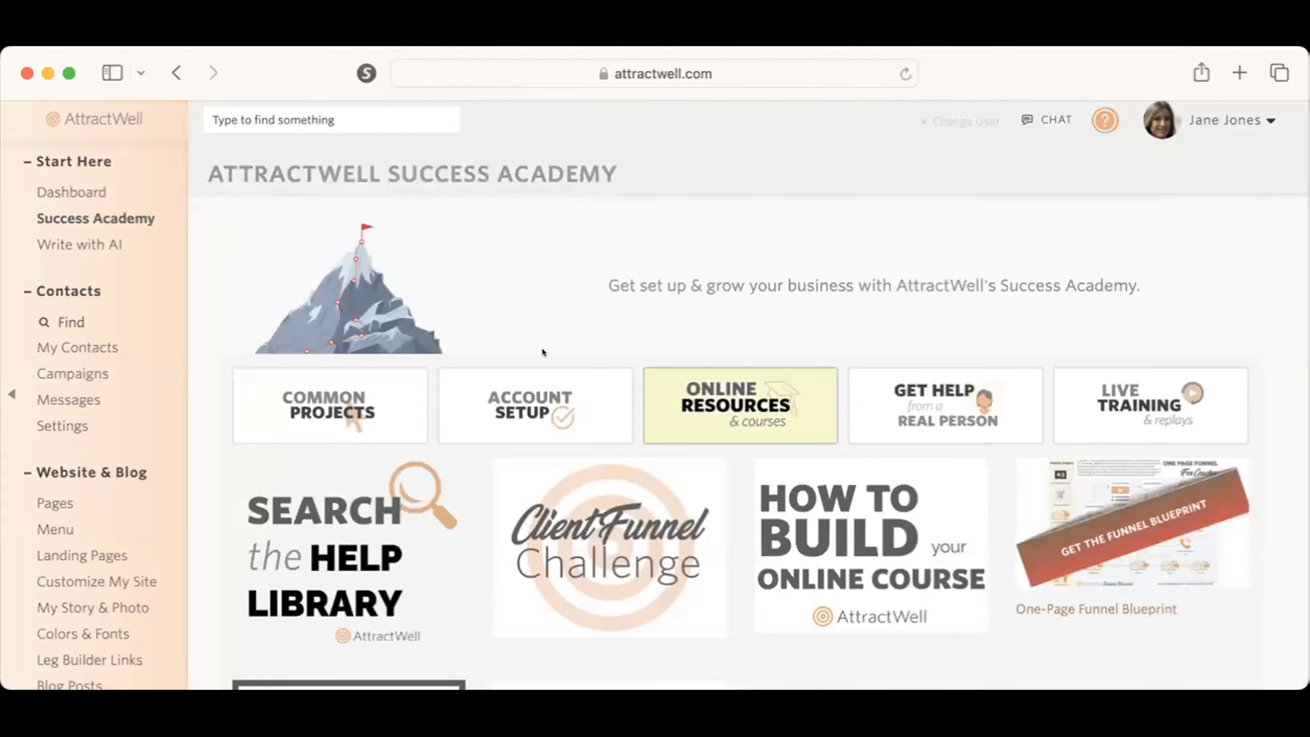
scroll(104, 567, down, 8)
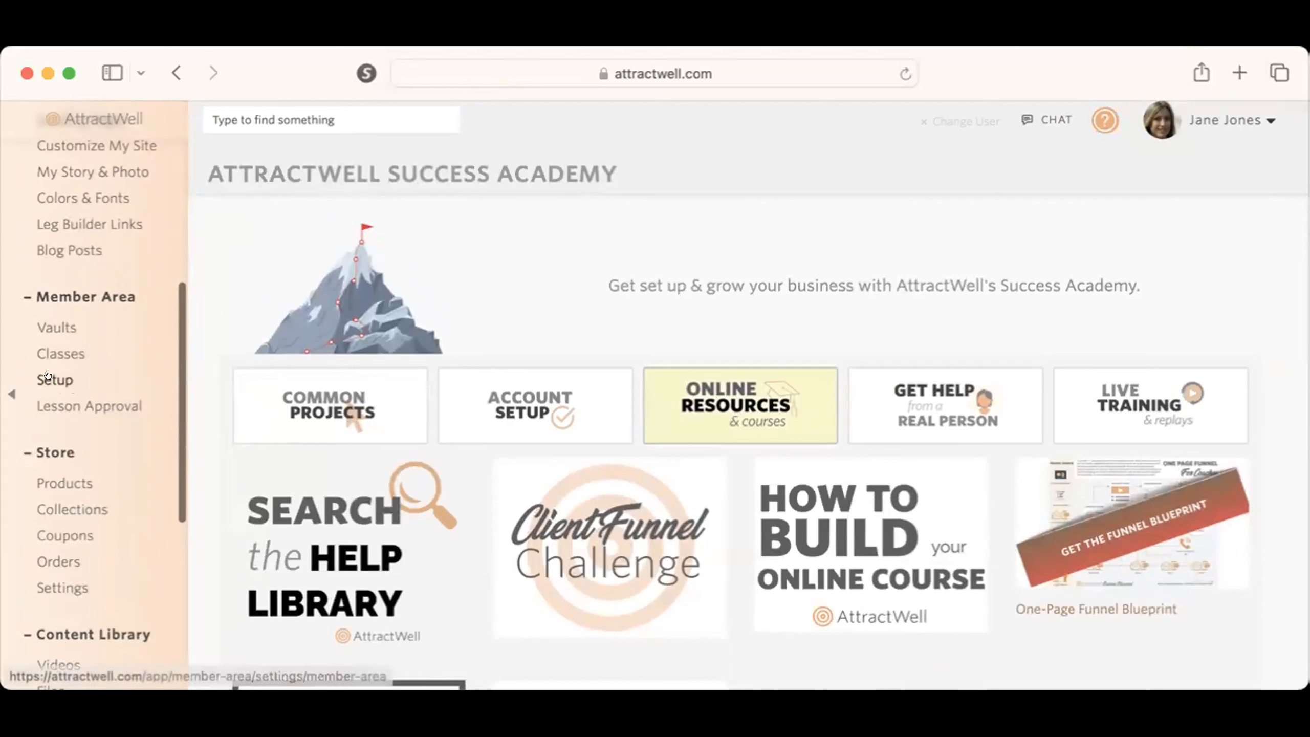
click(52, 376)
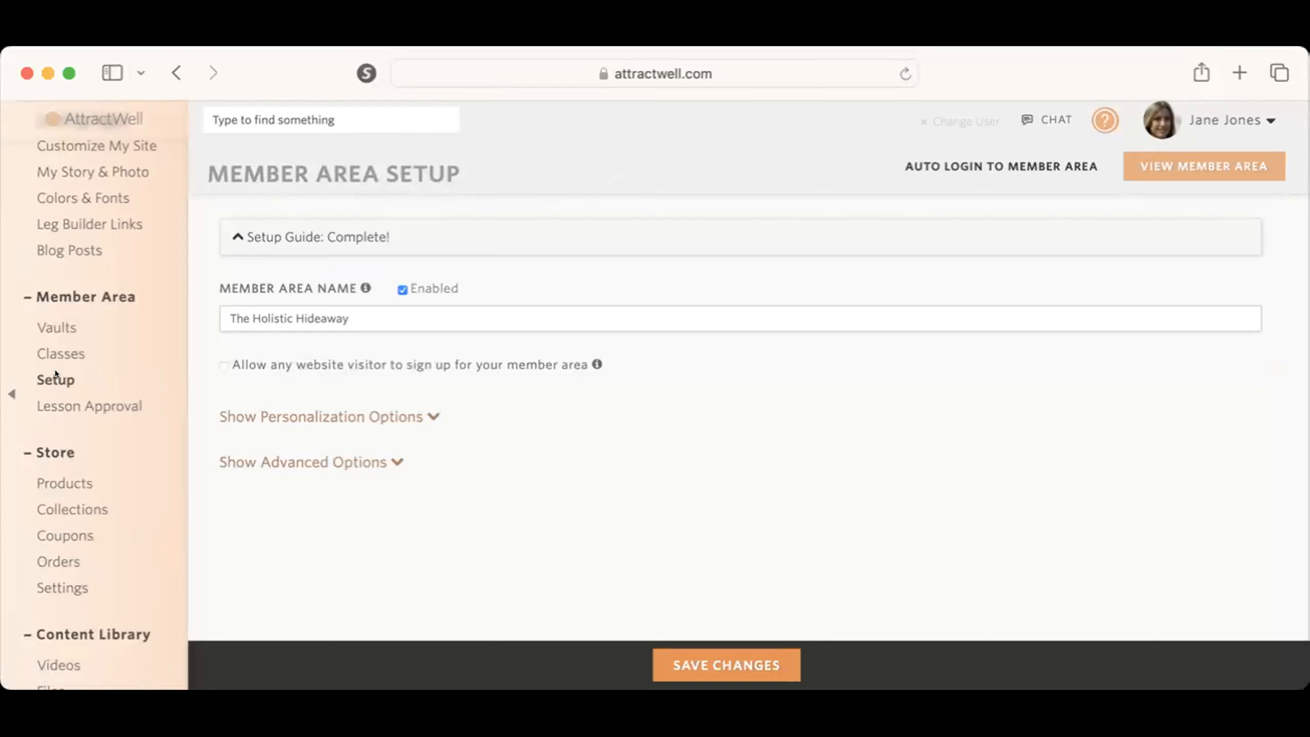
Step: Expand the member area setup guide, review its help links and checklist, and collapse it again
click(242, 236)
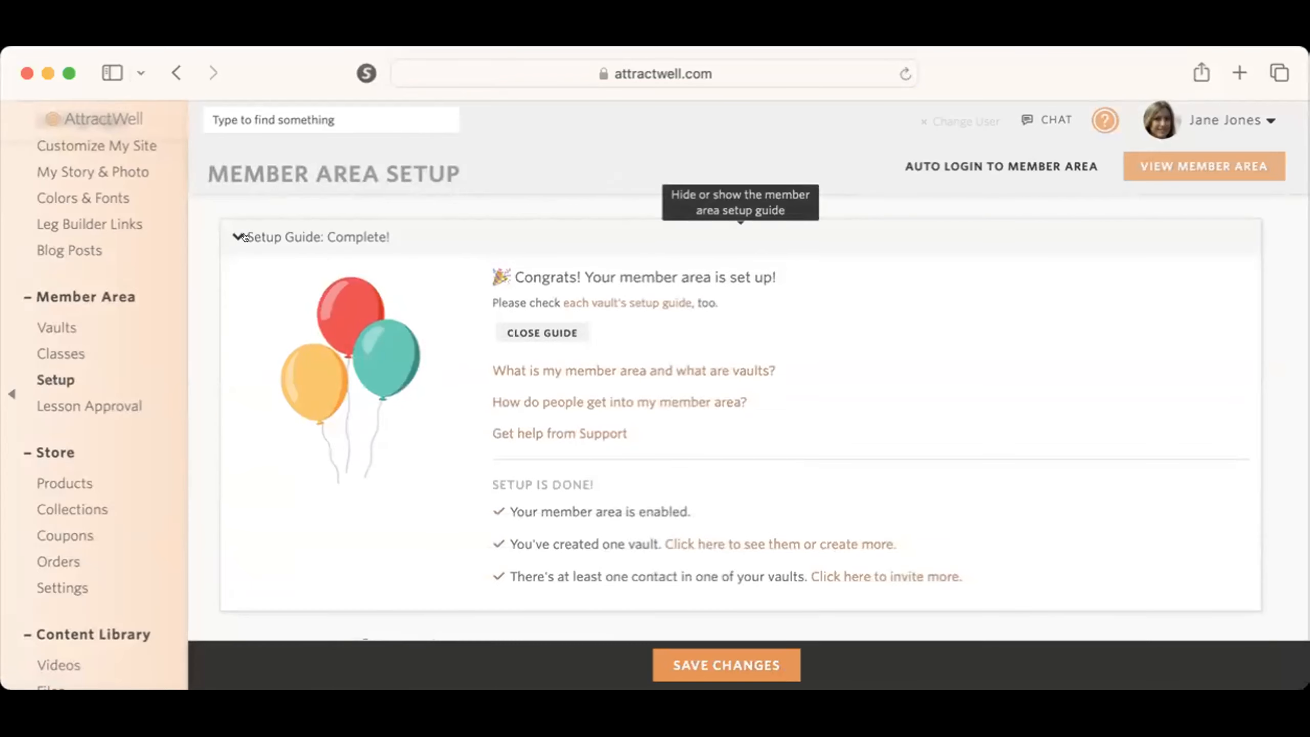
scroll(755, 406, down, 2)
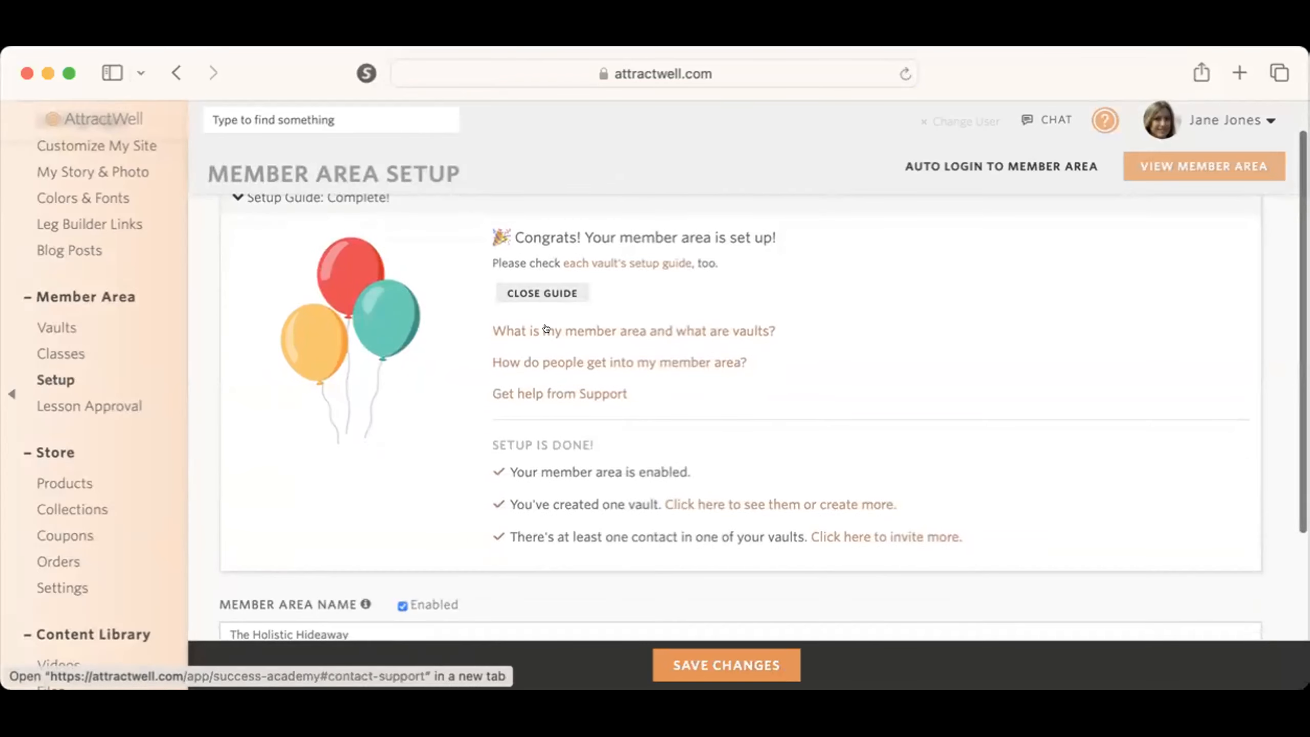
scroll(254, 241, up, 2)
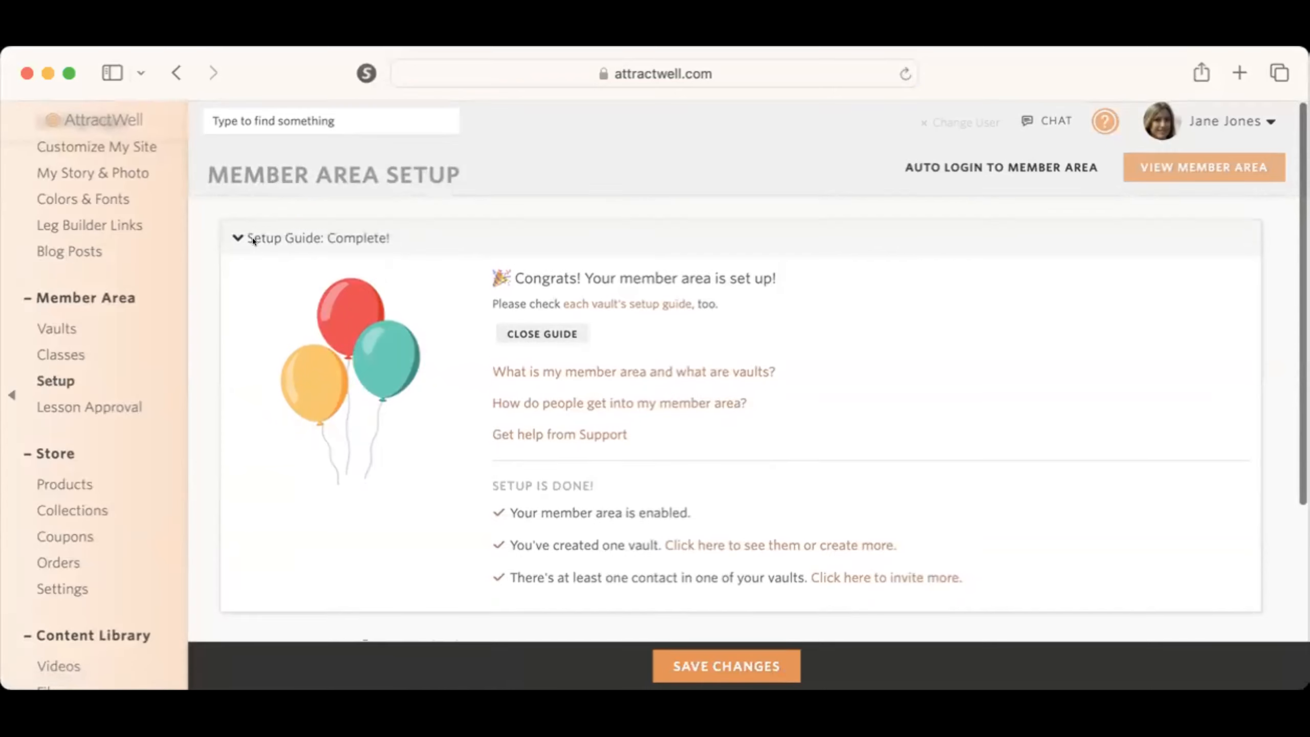
click(241, 236)
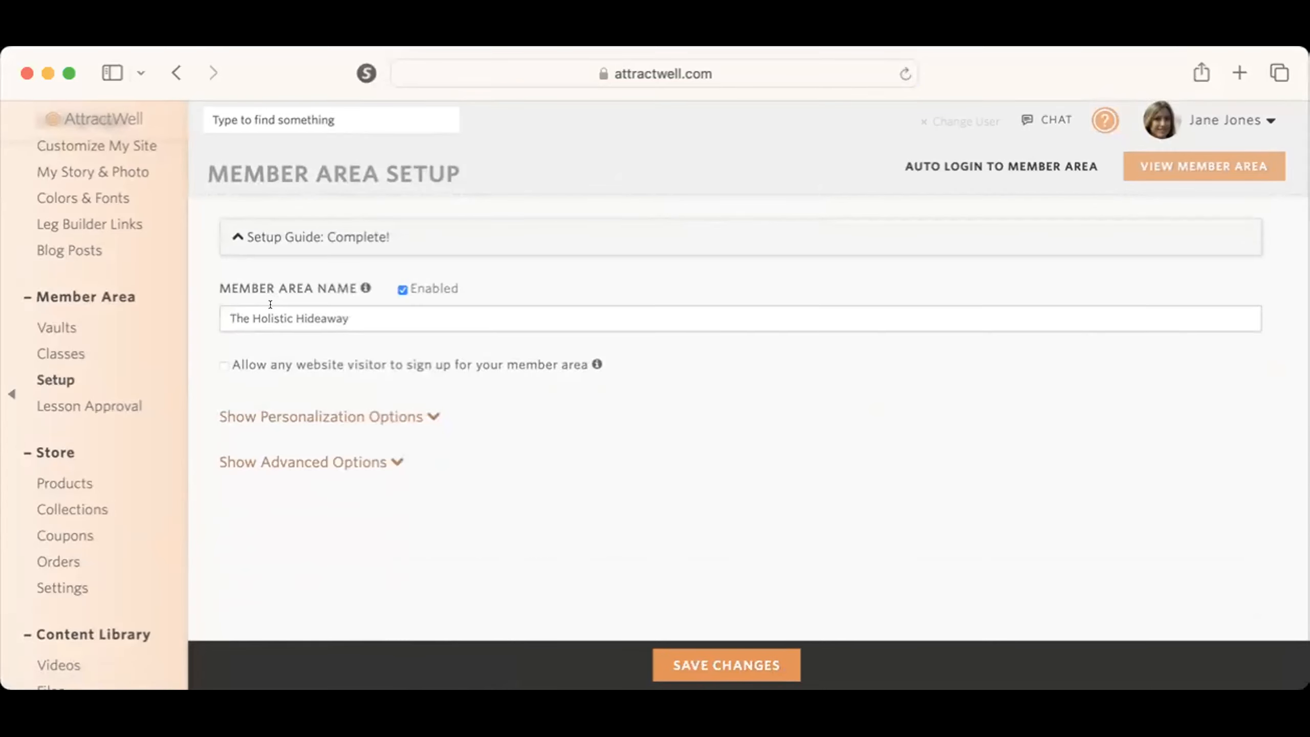
Step: Show the personalization options and check the cover photo's size guidance and the main photo setting
click(381, 416)
scroll(489, 485, down, 5)
scroll(490, 487, down, 3)
mouse_move(315, 271)
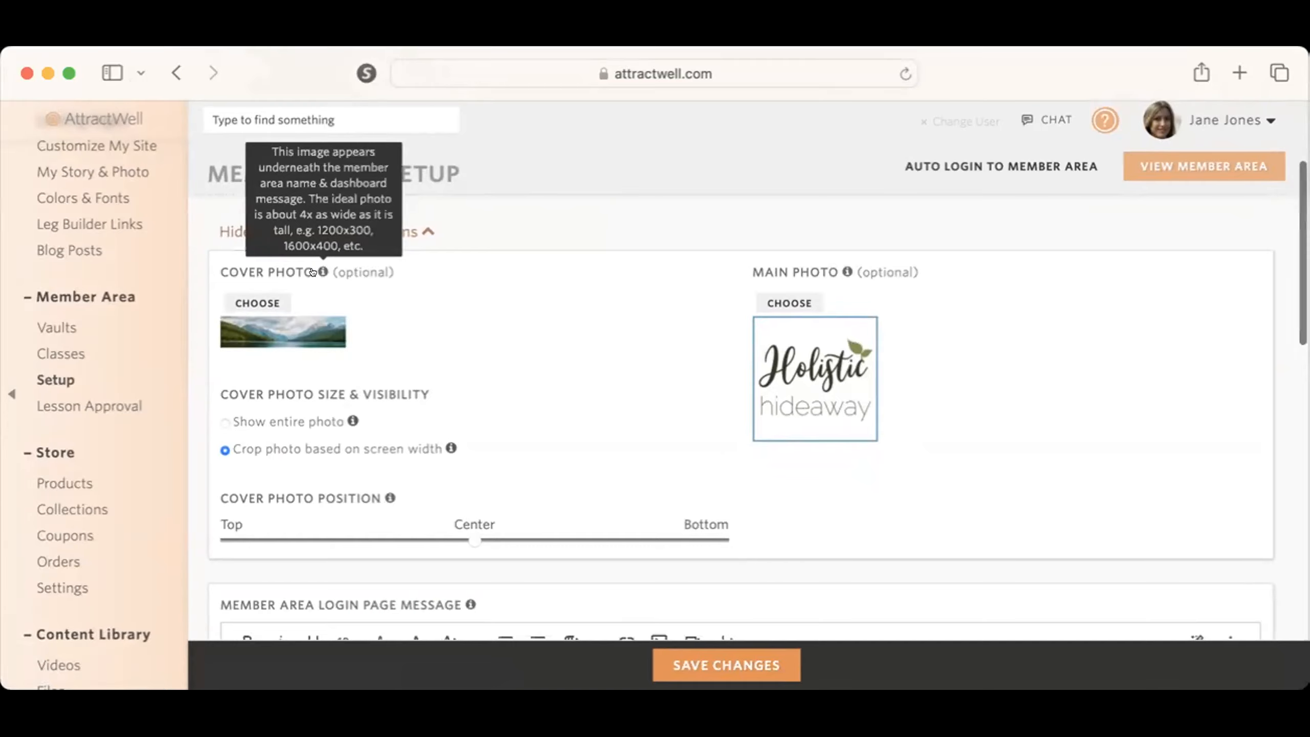
scroll(312, 272, up, 5)
scroll(313, 272, up, 3)
mouse_move(313, 406)
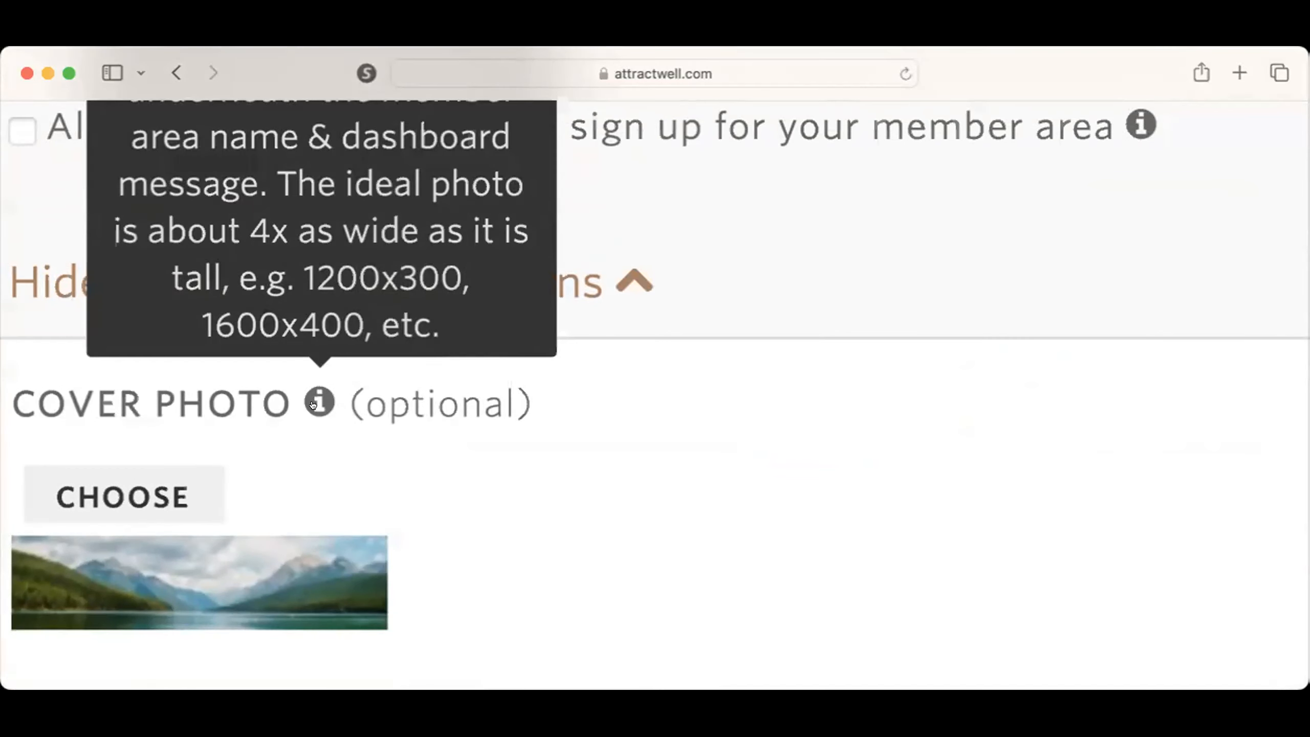
scroll(324, 393, down, 5)
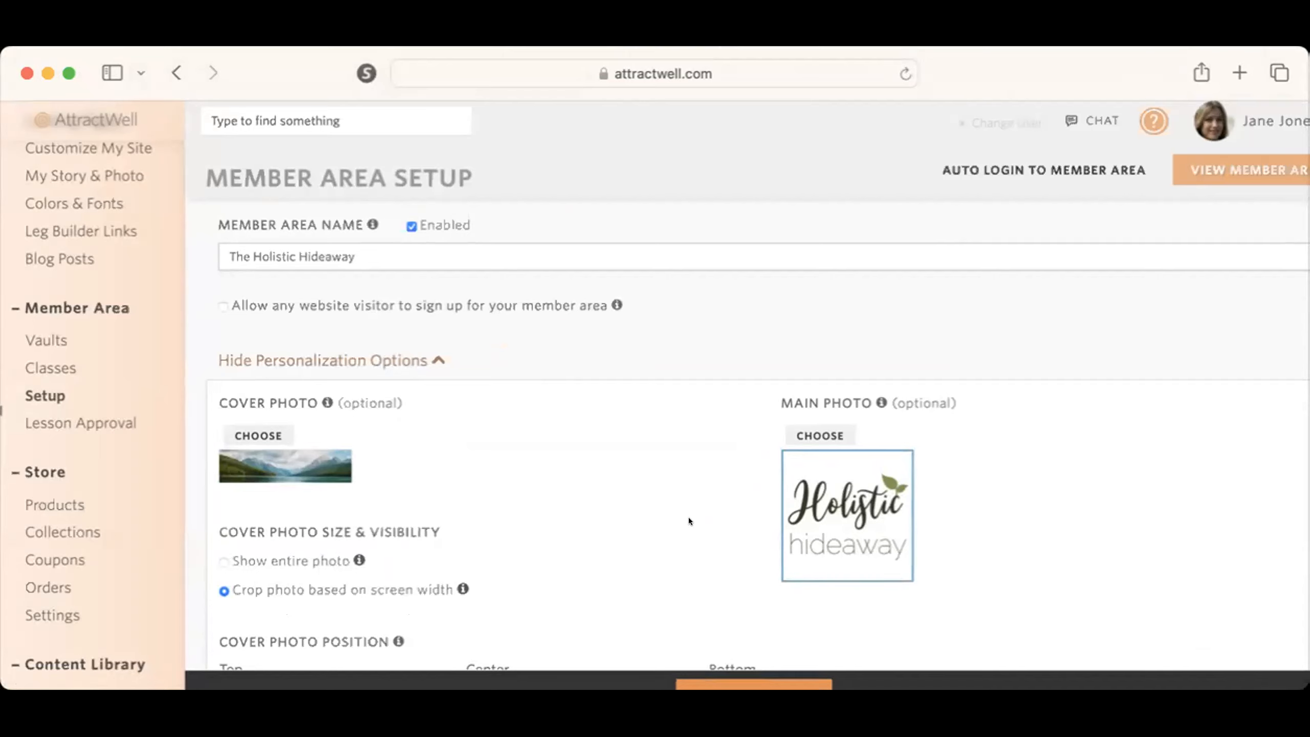
scroll(688, 517, up, 5)
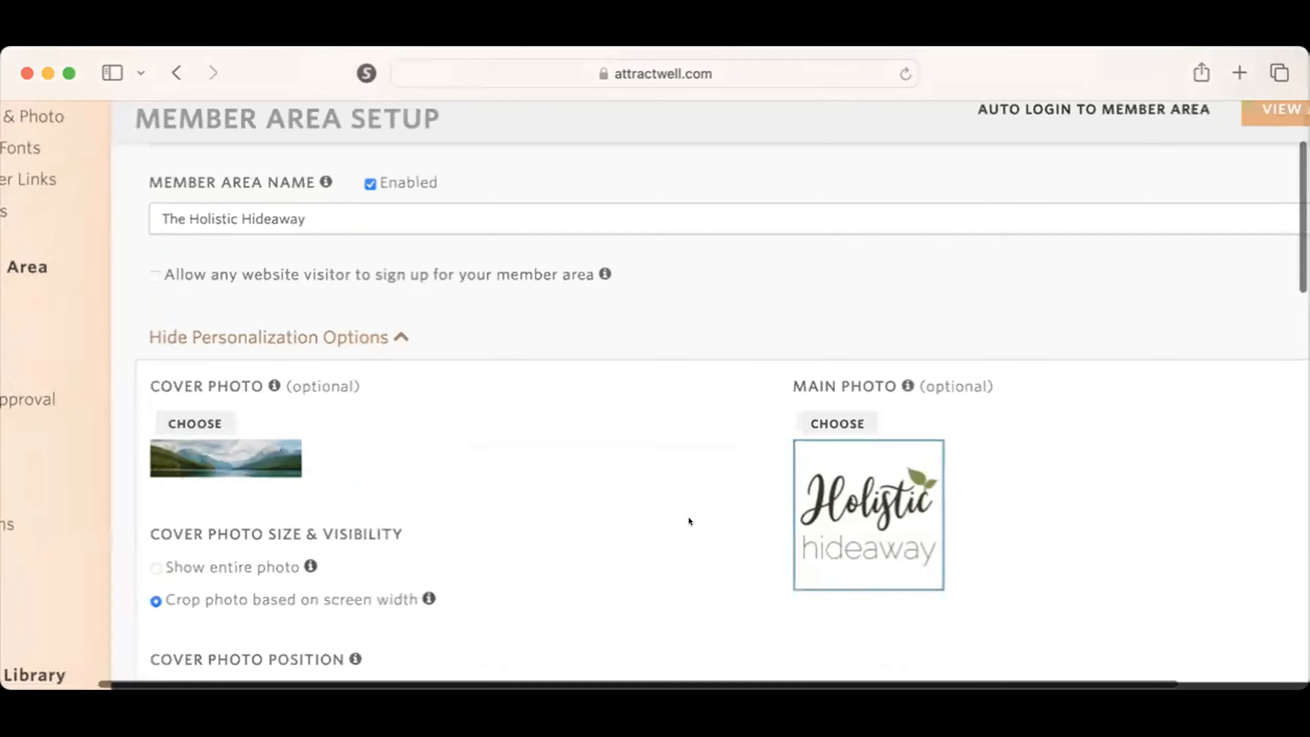
scroll(688, 517, down, 5)
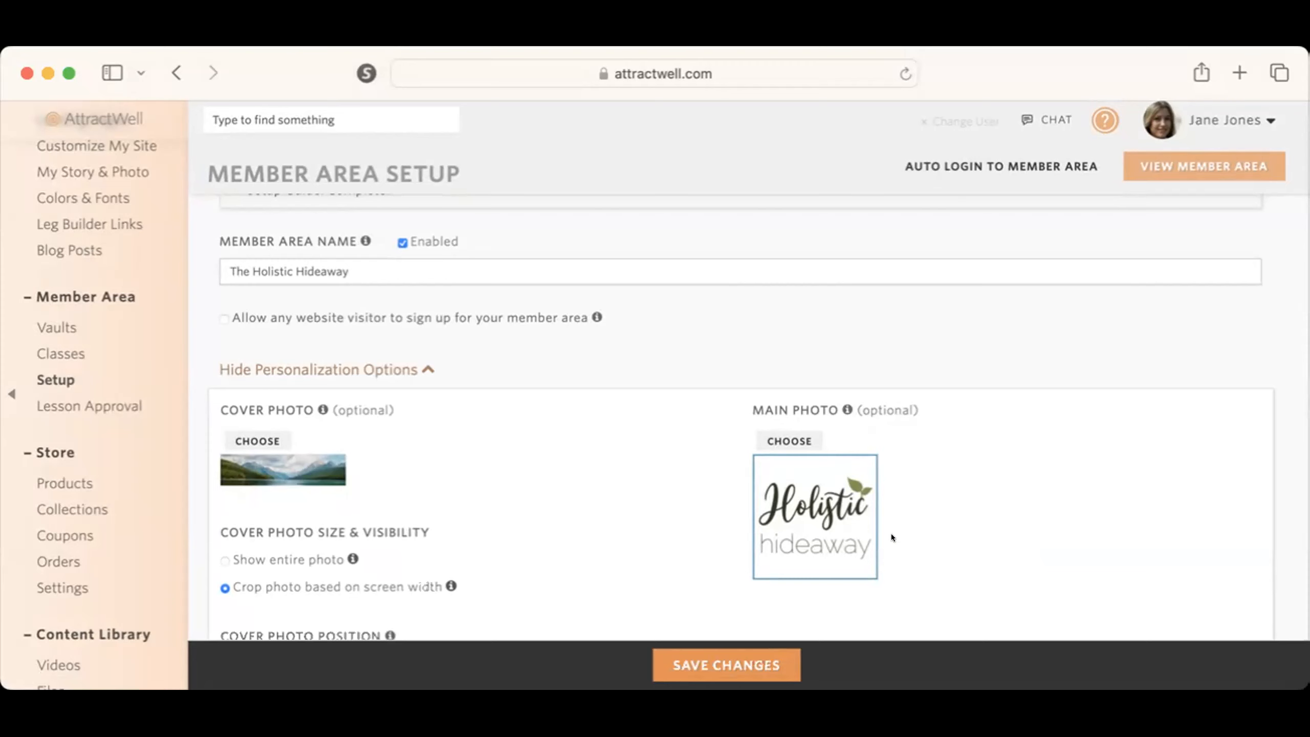
Step: Review the member area's cover photo position and its login page, dashboard and page footer messages
scroll(891, 537, down, 3)
scroll(890, 534, down, 2)
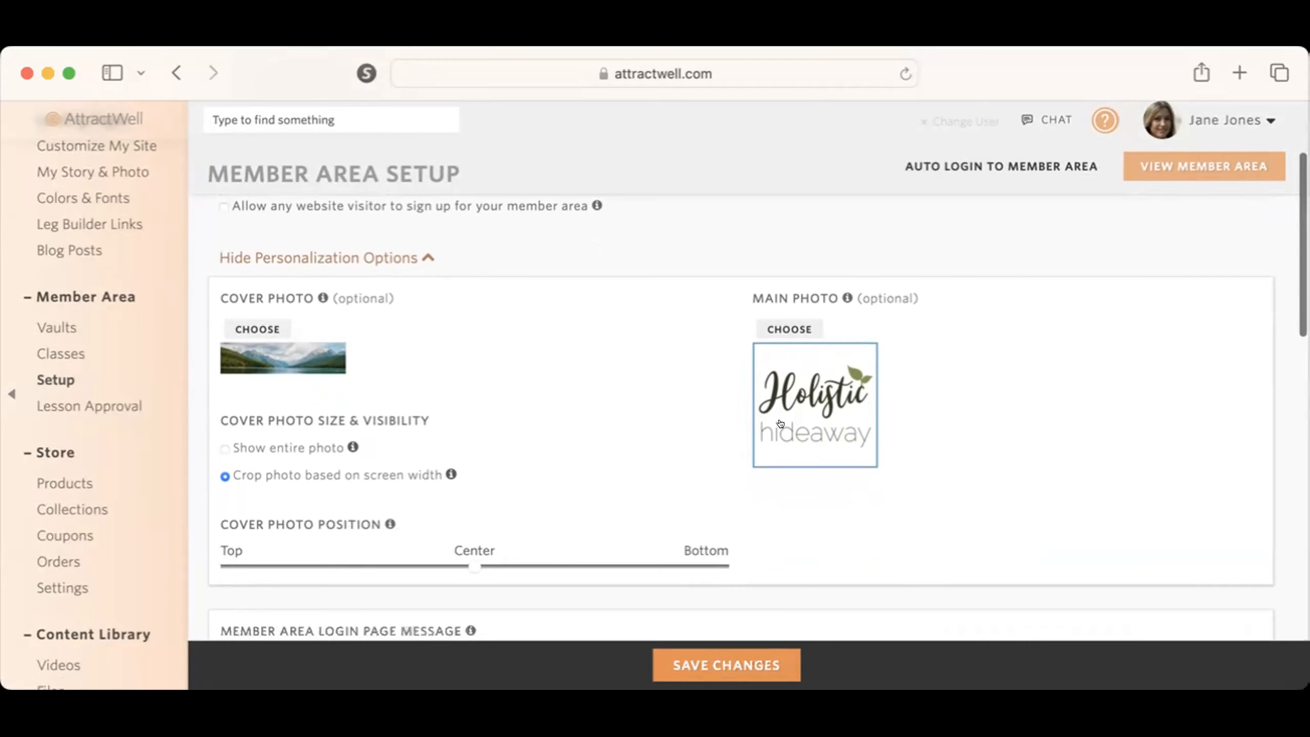
scroll(784, 420, down, 4)
scroll(788, 419, down, 9)
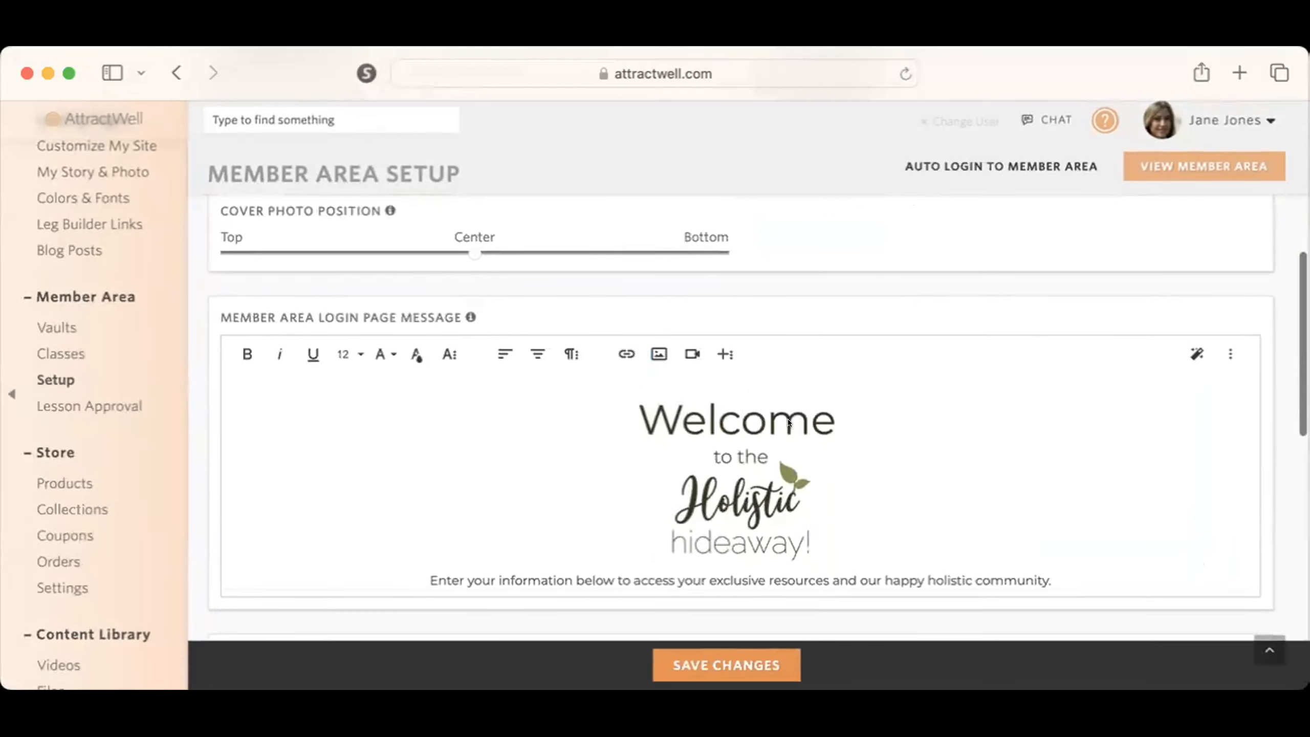
scroll(788, 421, down, 4)
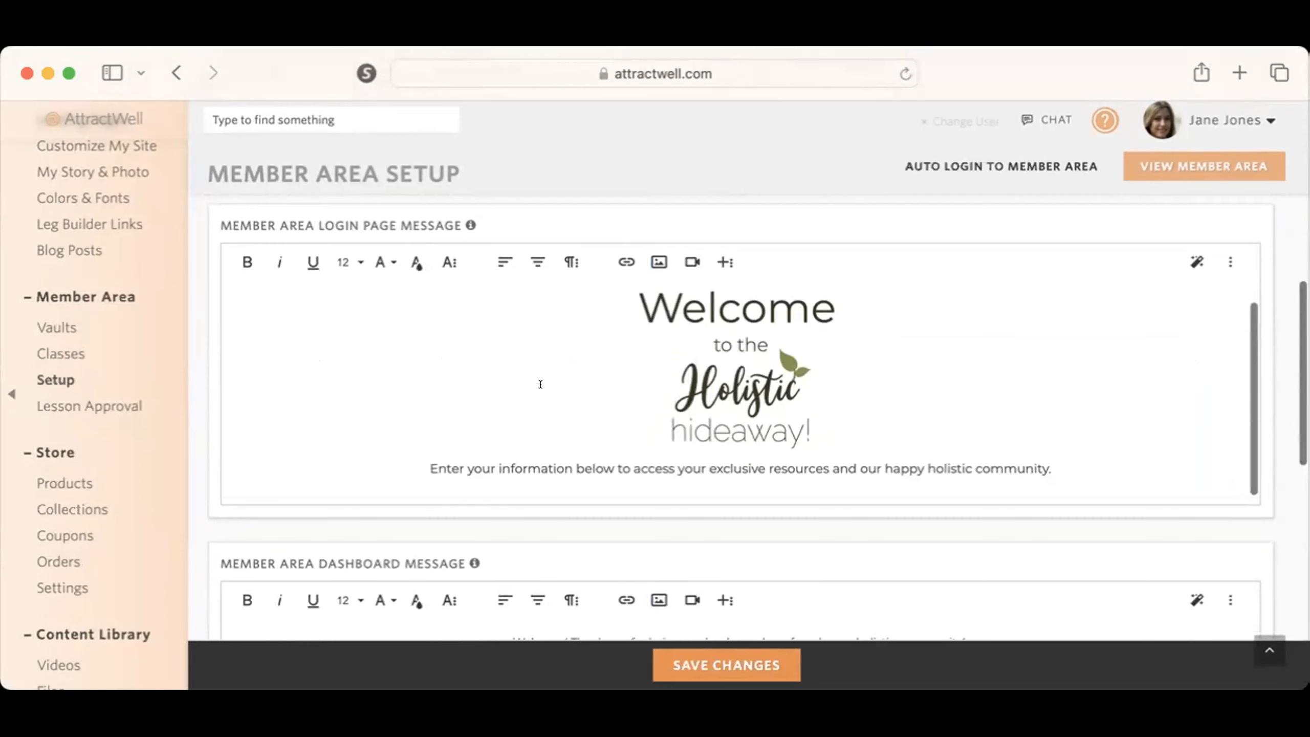
scroll(739, 474, down, 10)
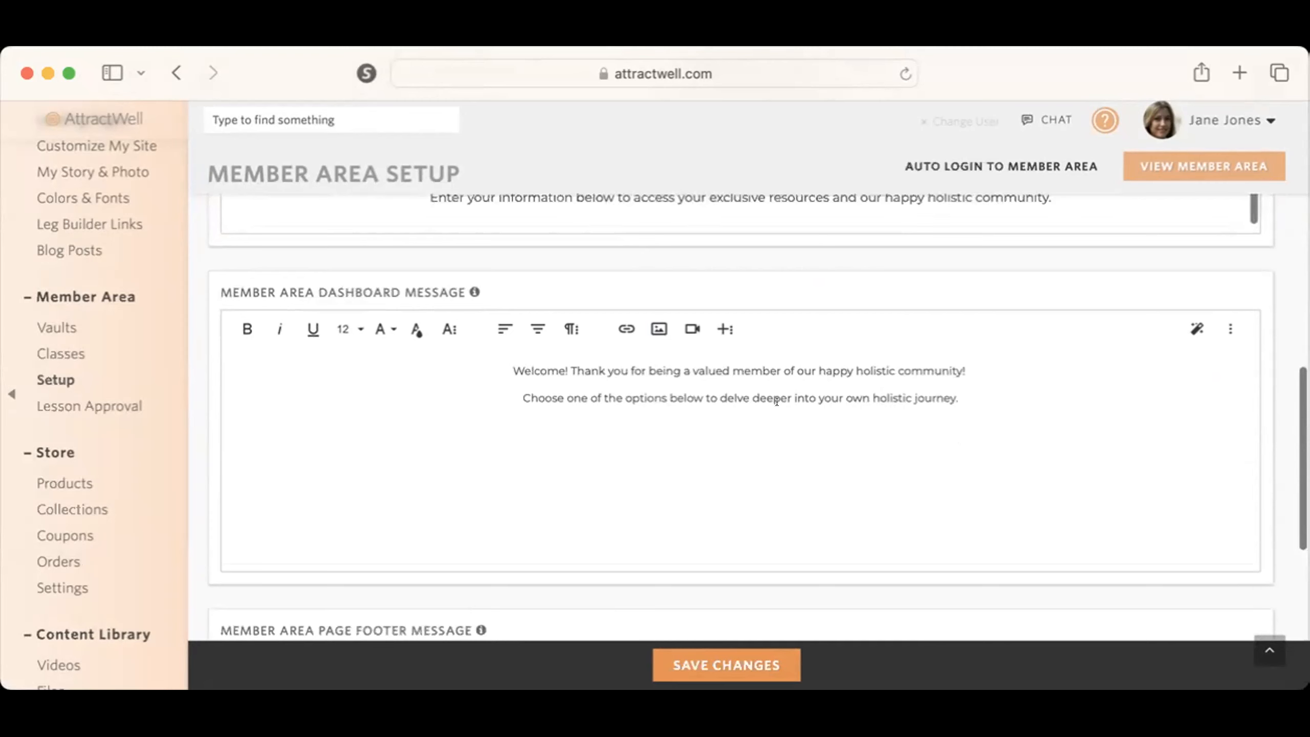
scroll(776, 402, down, 2)
scroll(789, 438, up, 2)
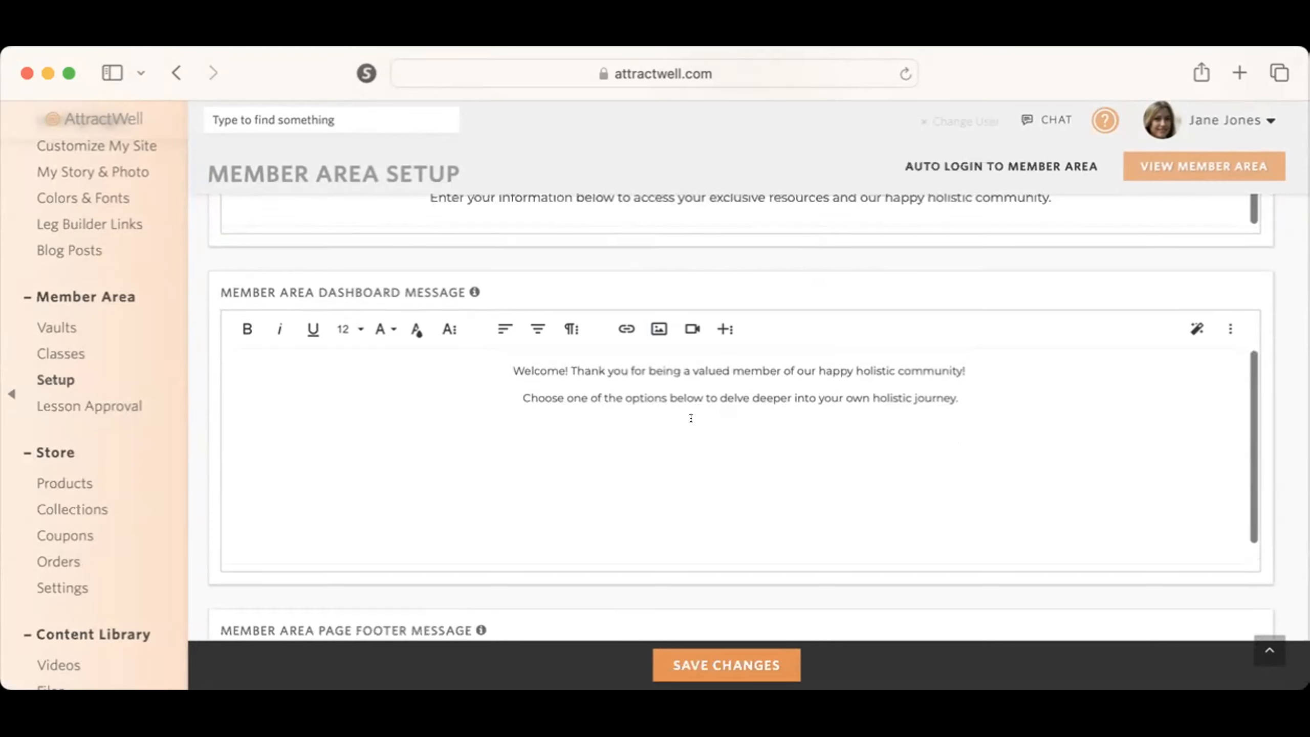
scroll(889, 622, down, 10)
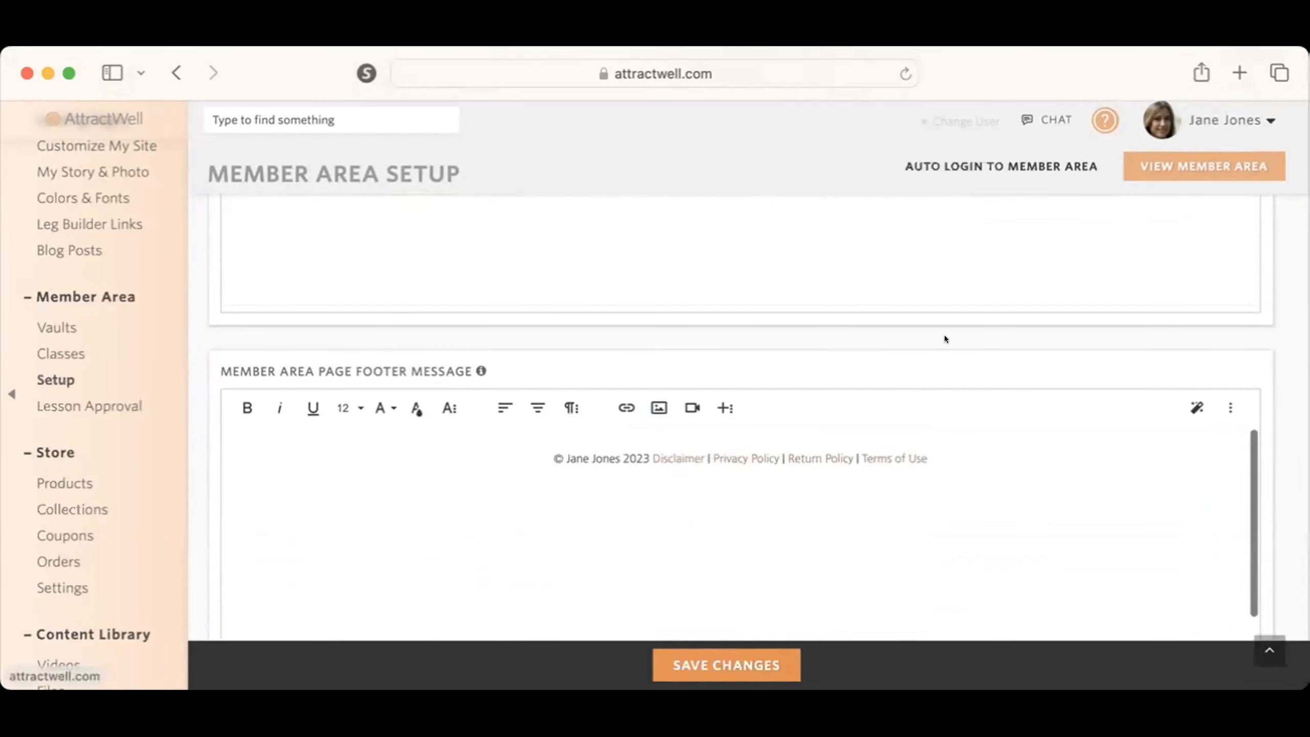
scroll(944, 338, down, 5)
Step: Show the advanced options and review the email template, page title, email notification and analytics code settings
click(342, 552)
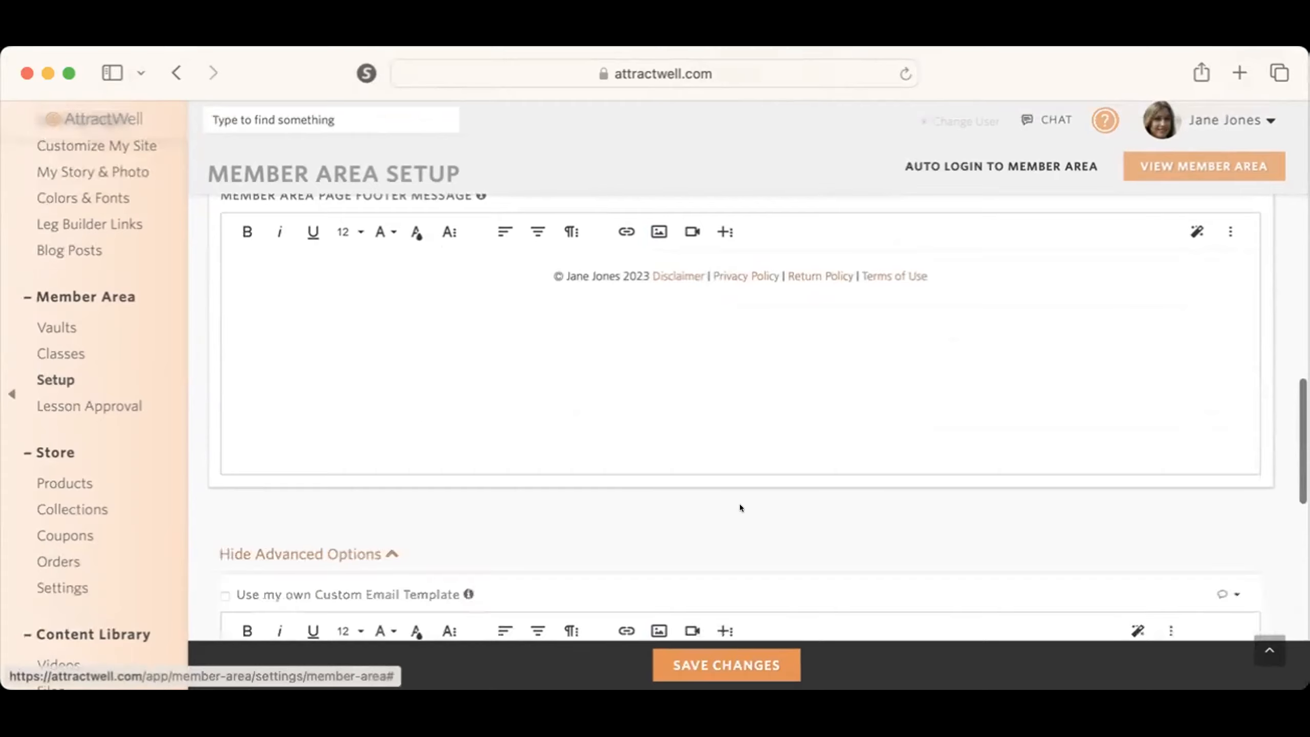
scroll(739, 503, down, 8)
scroll(739, 504, down, 12)
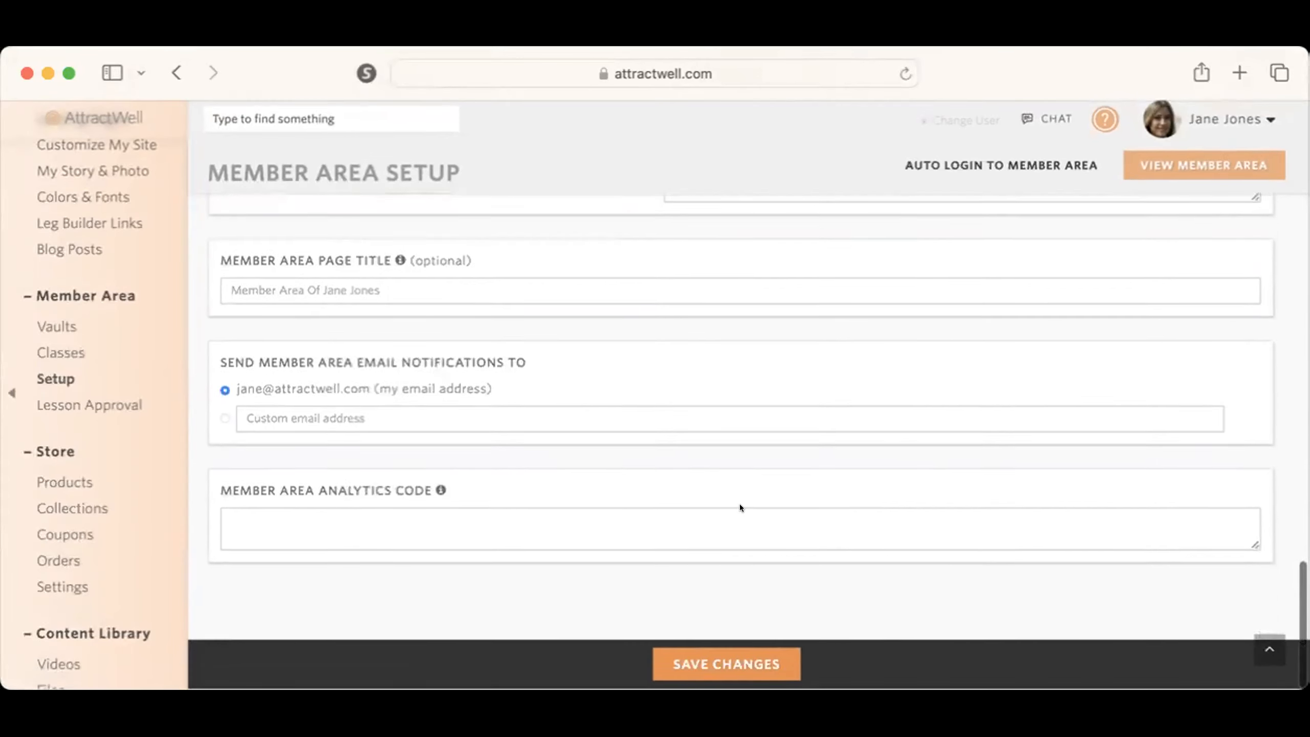
scroll(739, 503, up, 20)
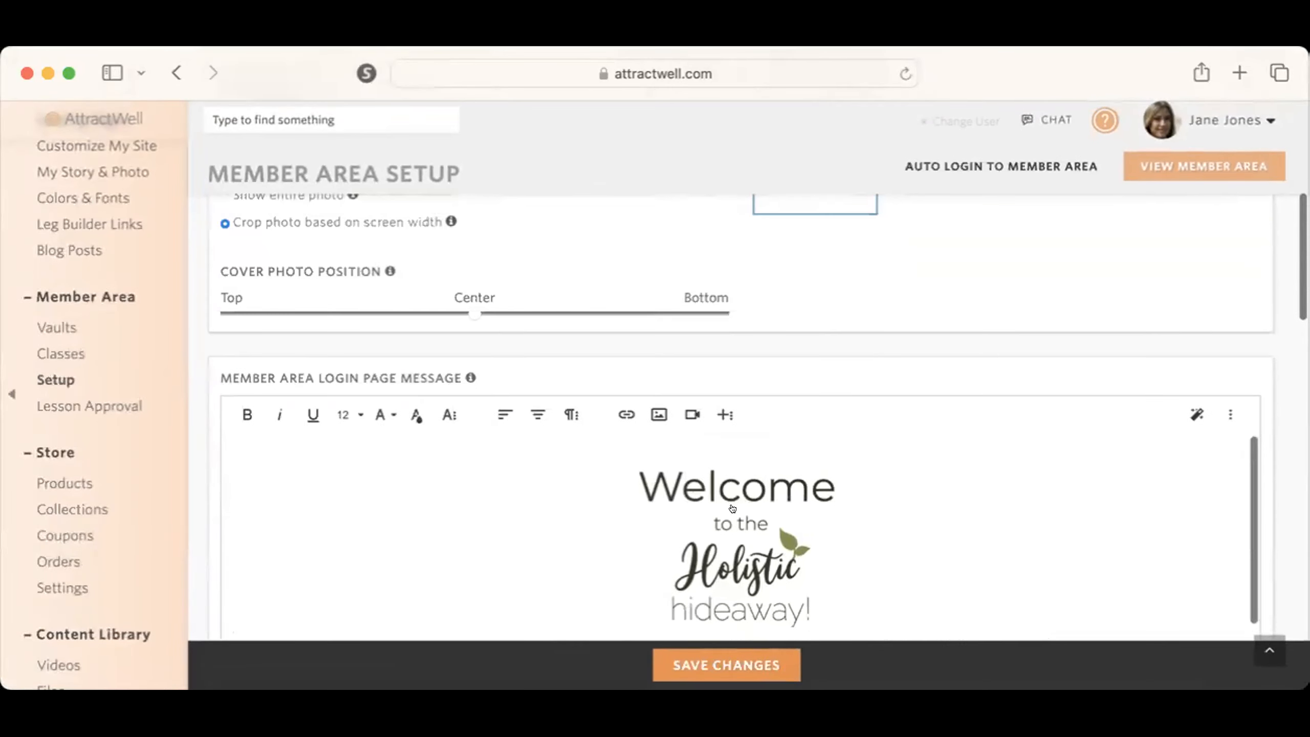
scroll(1023, 208, up, 8)
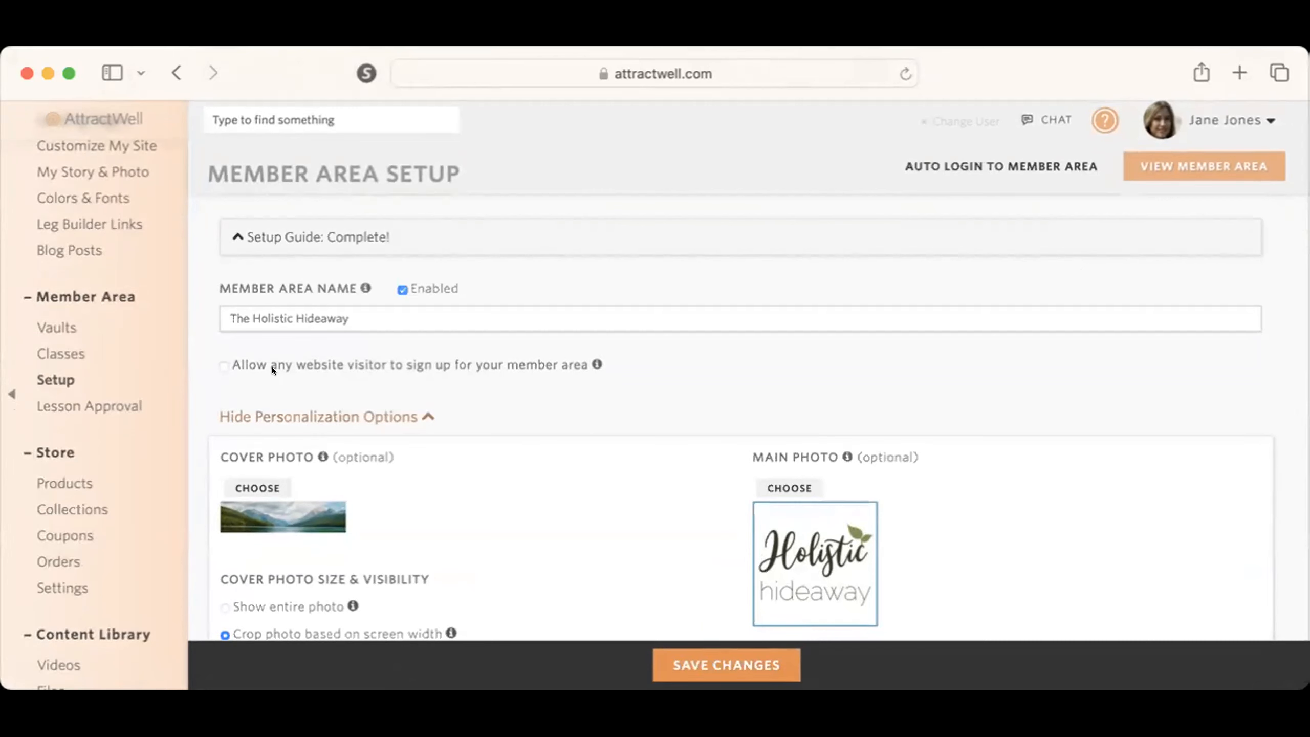
Step: Allow any website visitor to sign up into the vault "The Holistic Hideaway | Home of the Life by Design Challenge" without a campaign, and save
click(220, 357)
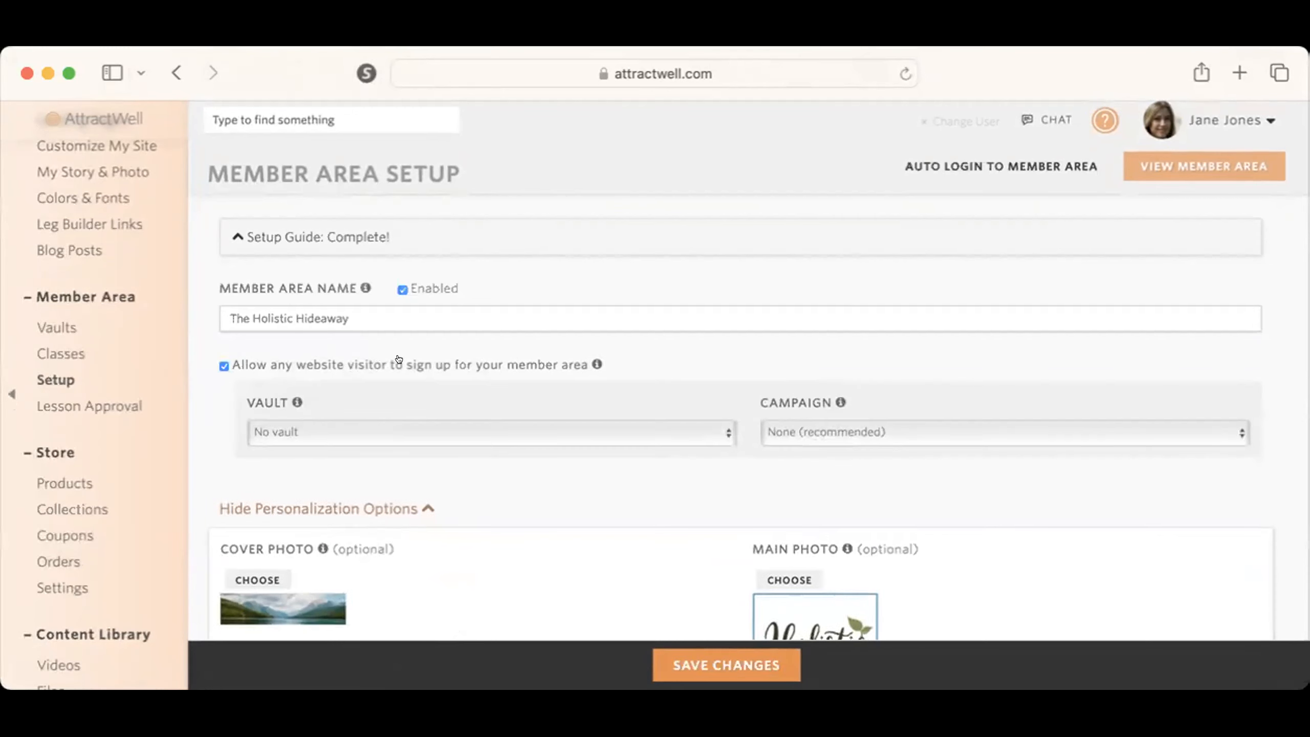
click(475, 431)
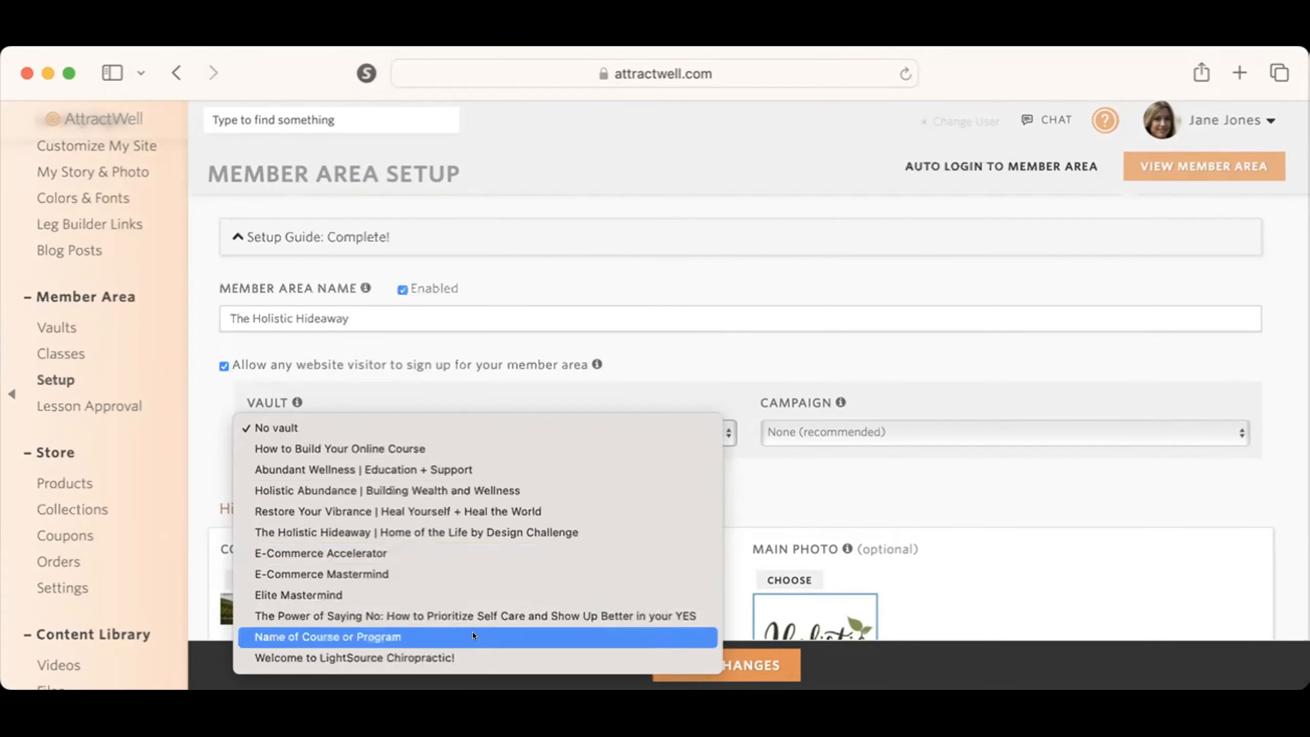
click(473, 532)
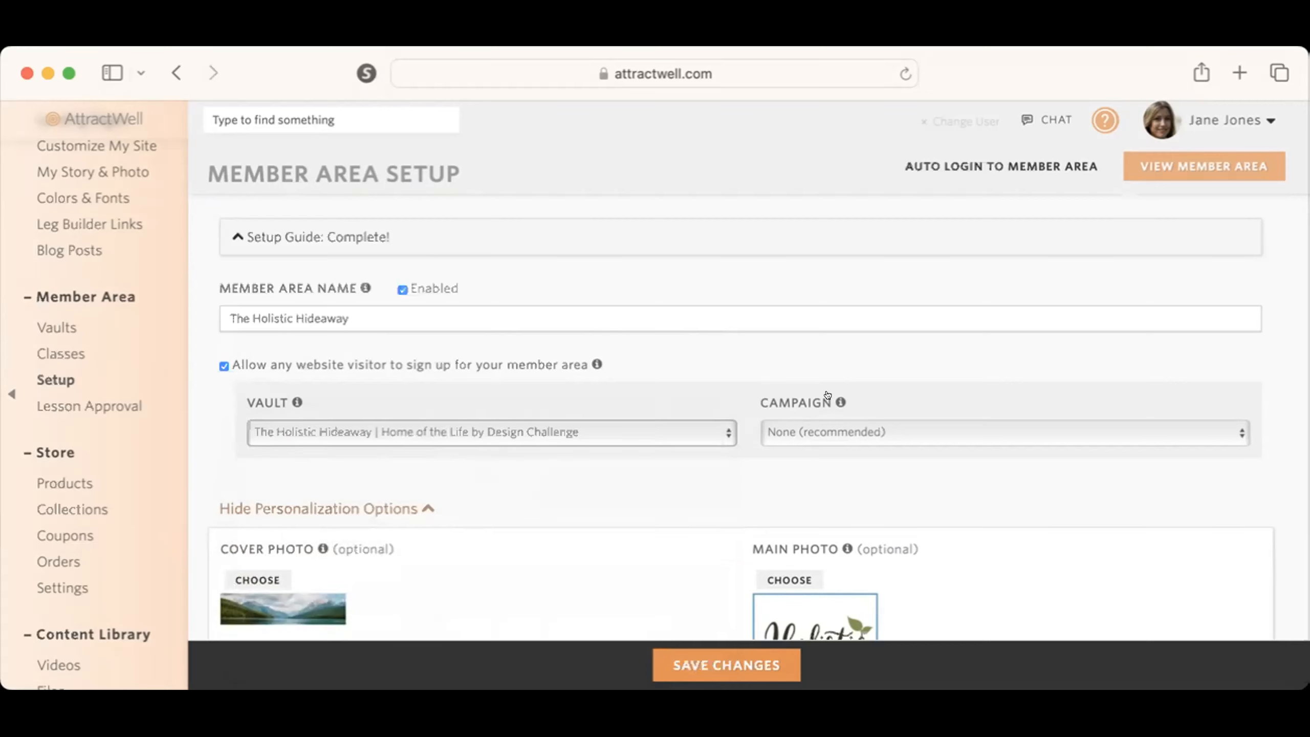
click(840, 423)
click(841, 427)
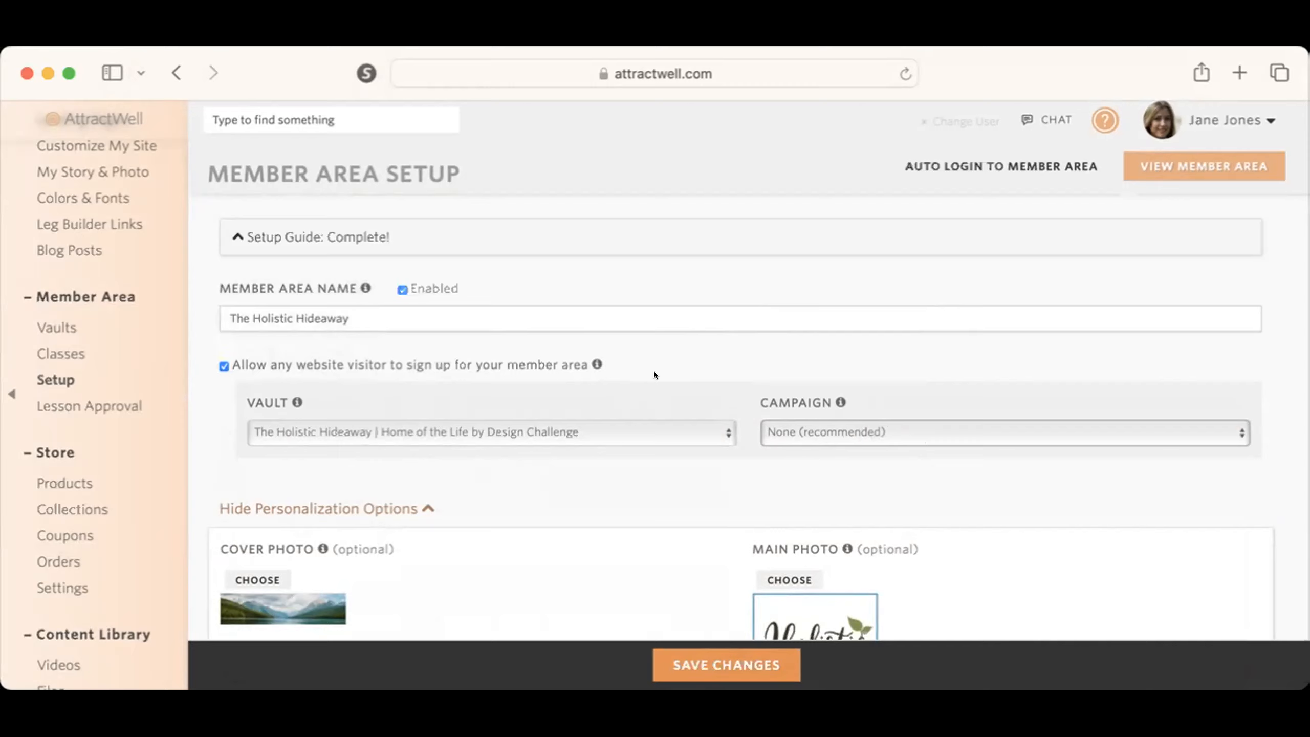
scroll(653, 370, up, 1)
scroll(653, 371, down, 1)
click(737, 656)
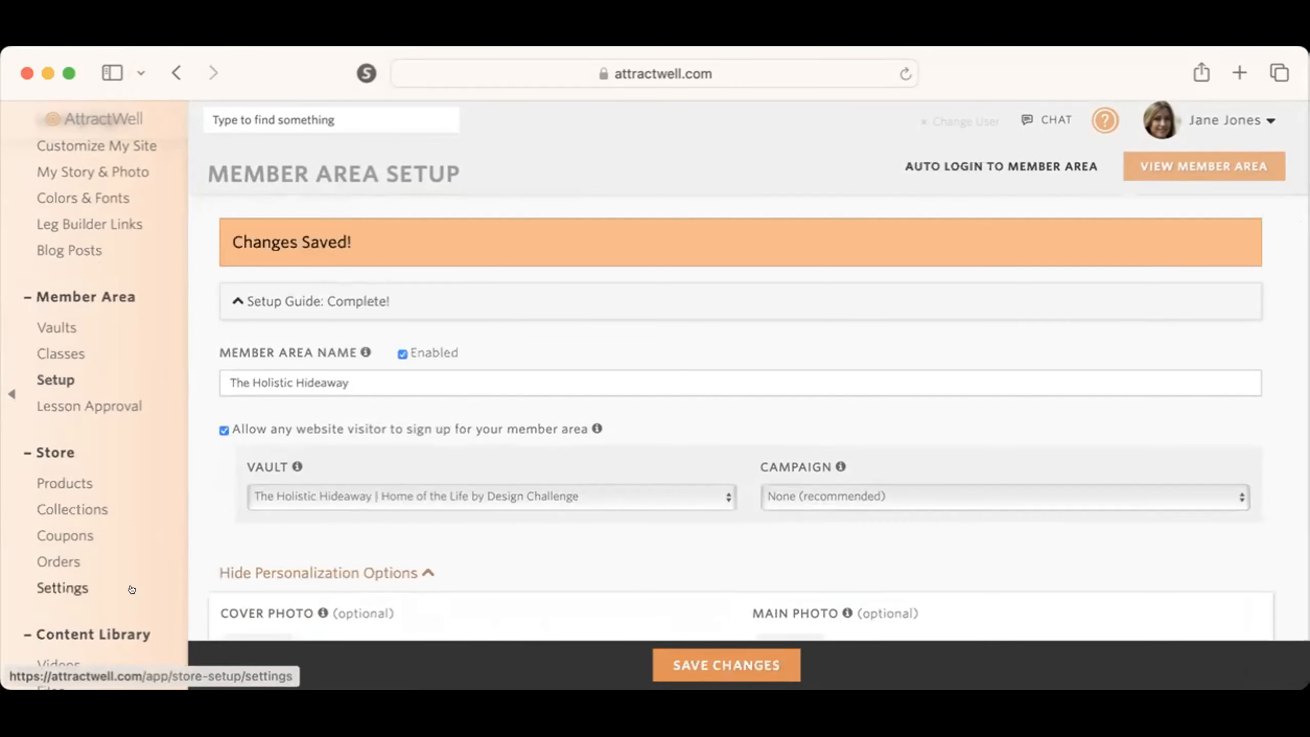
Step: Open the list of member area vaults and look through the existing vaults
click(130, 589)
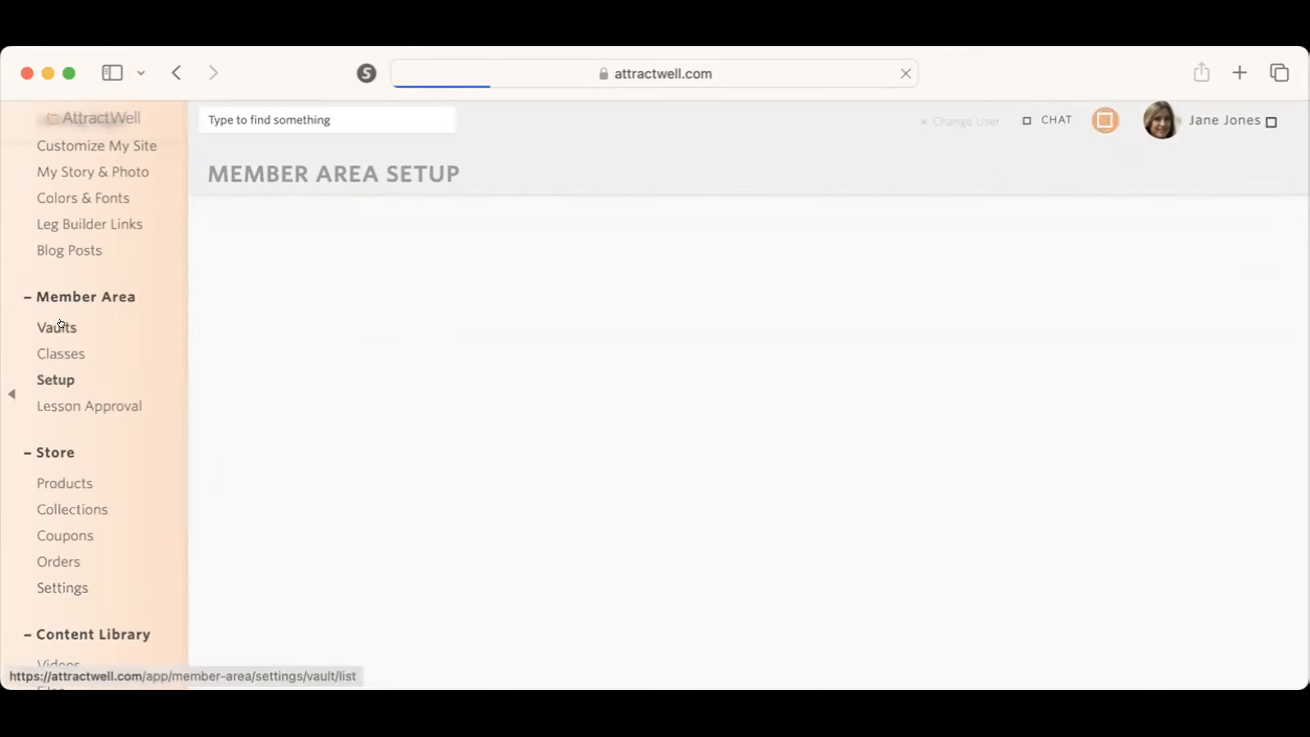
click(57, 324)
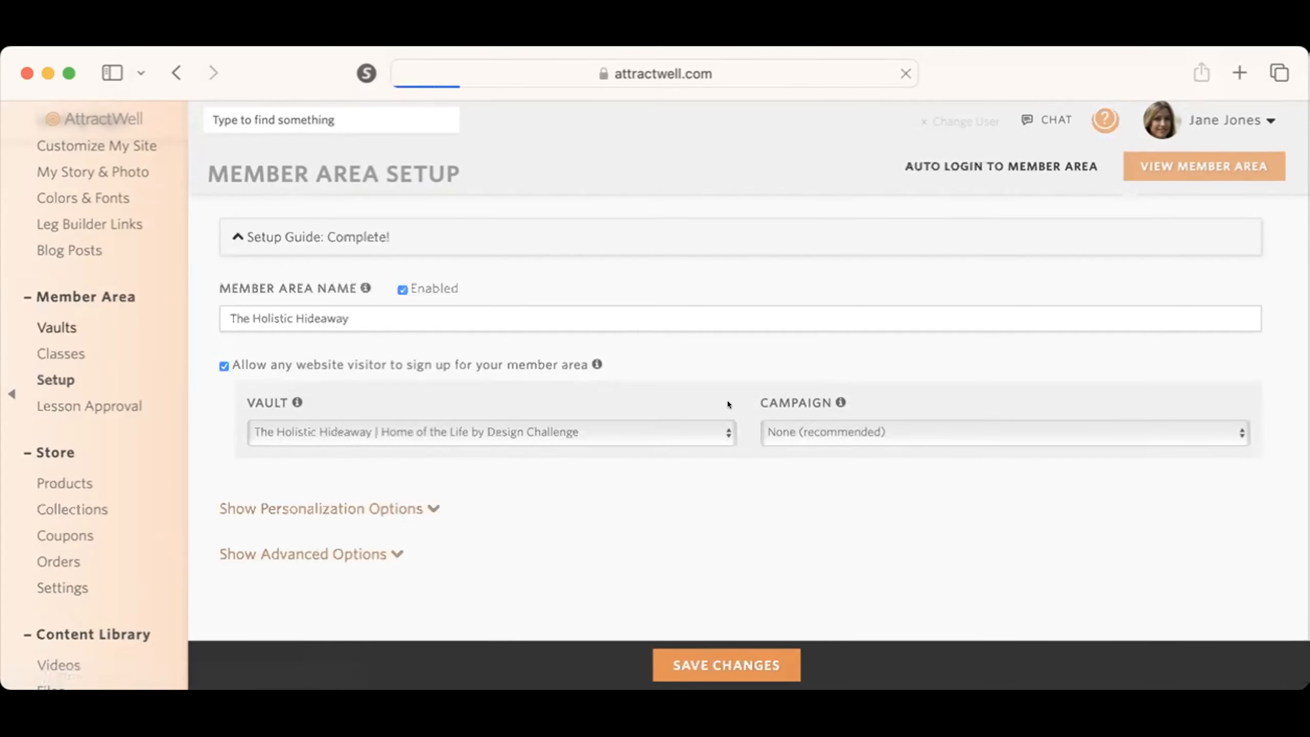
scroll(726, 404, down, 20)
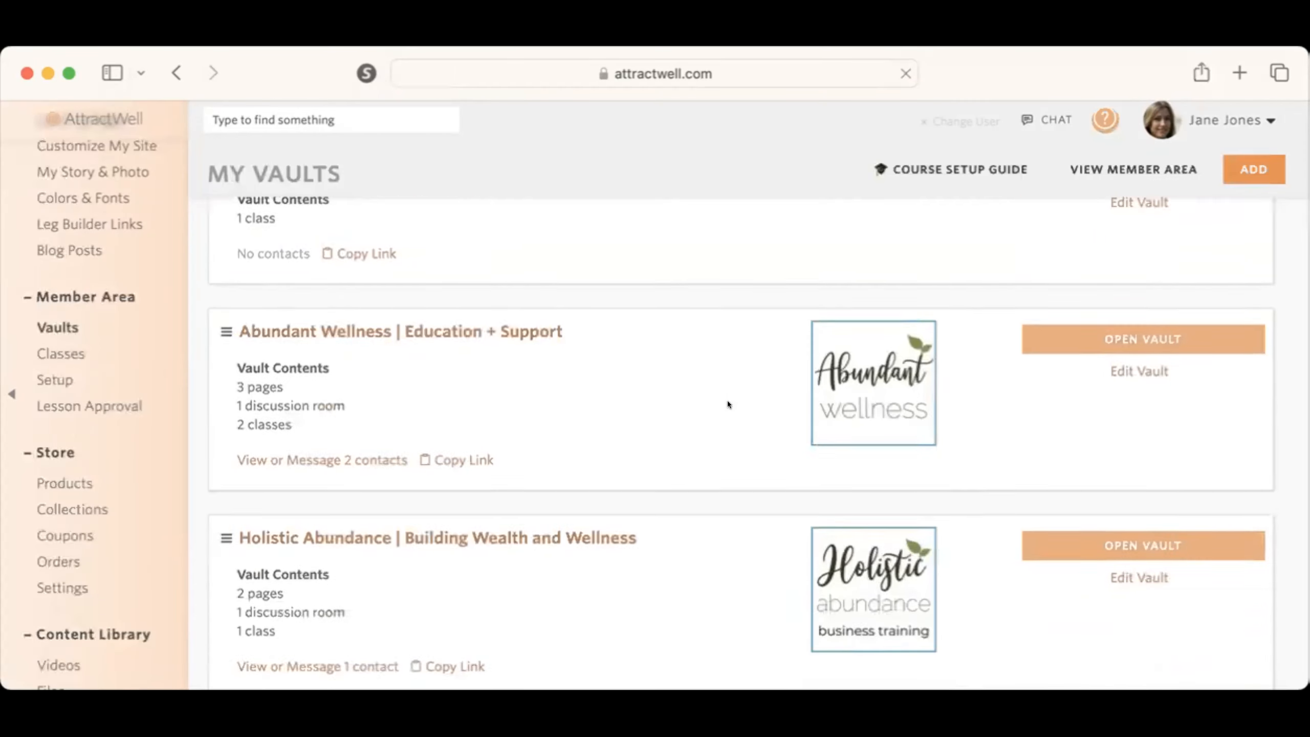
scroll(726, 404, down, 15)
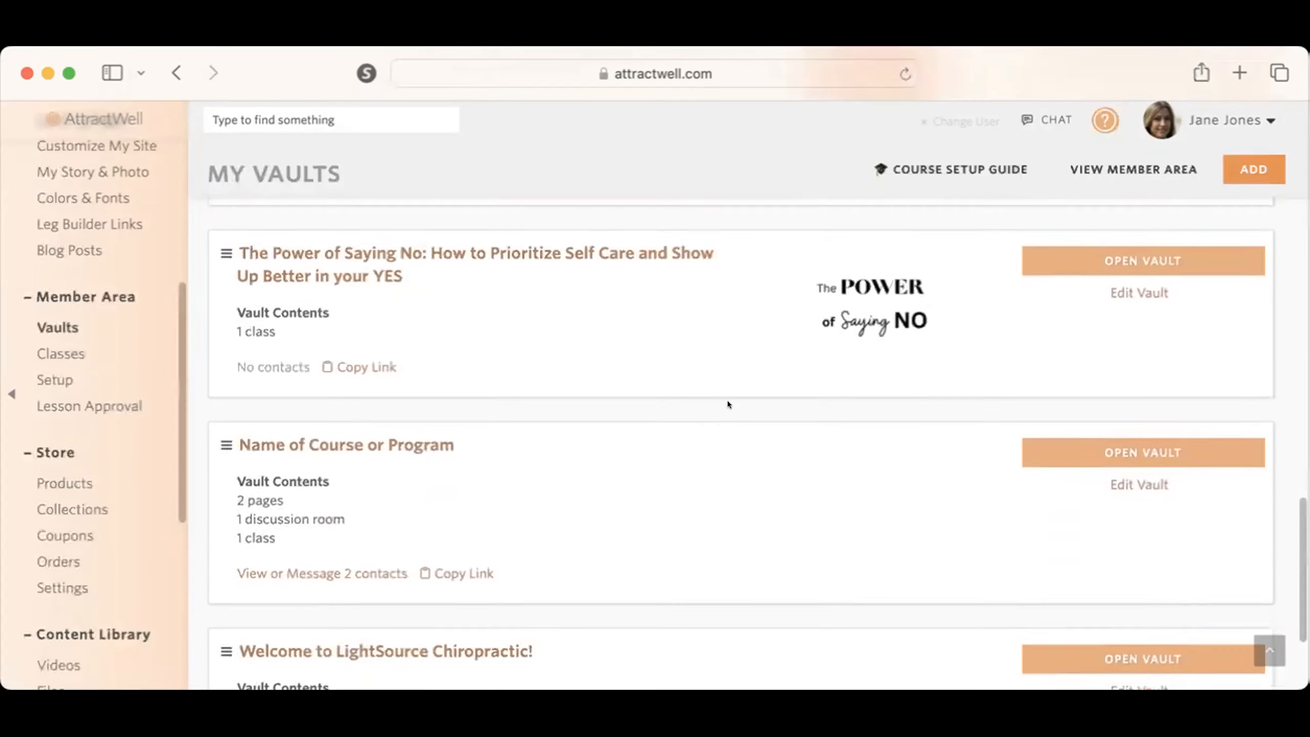
scroll(726, 404, up, 20)
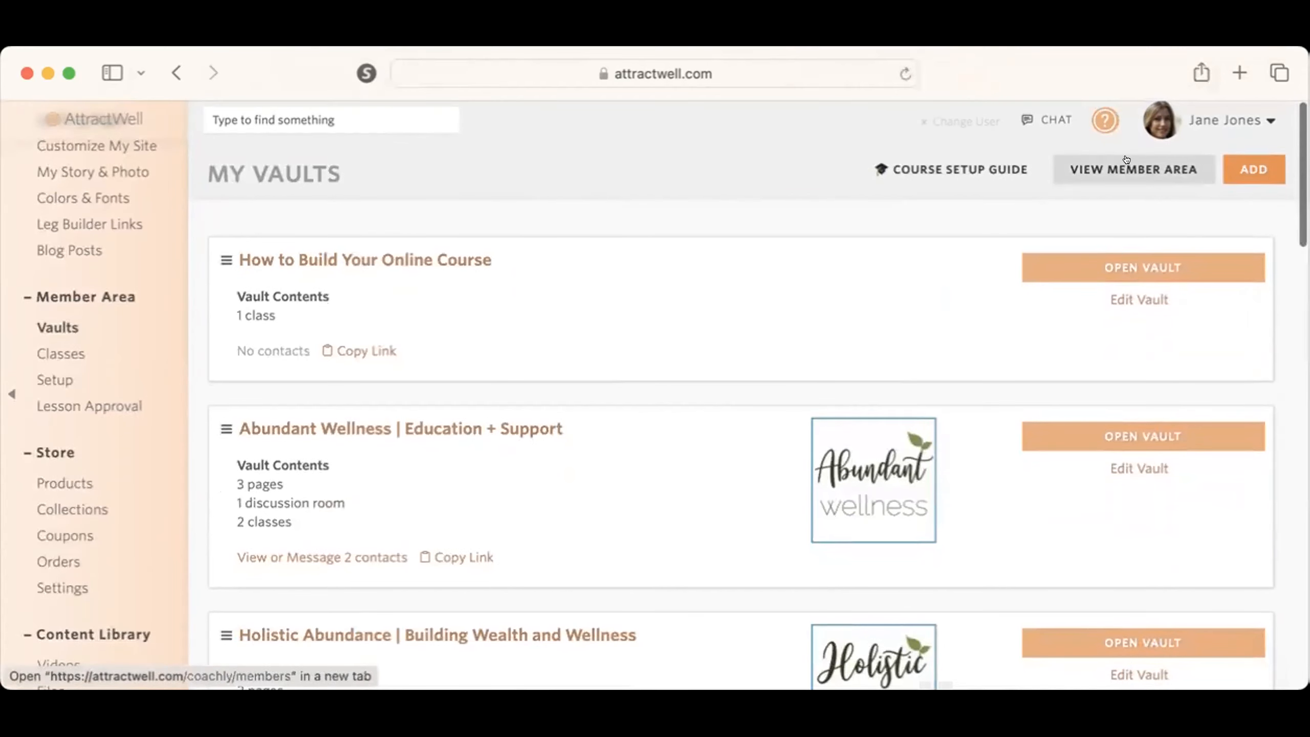
Step: Start a new vault and look over its setup guide, name and contents sections
click(1245, 168)
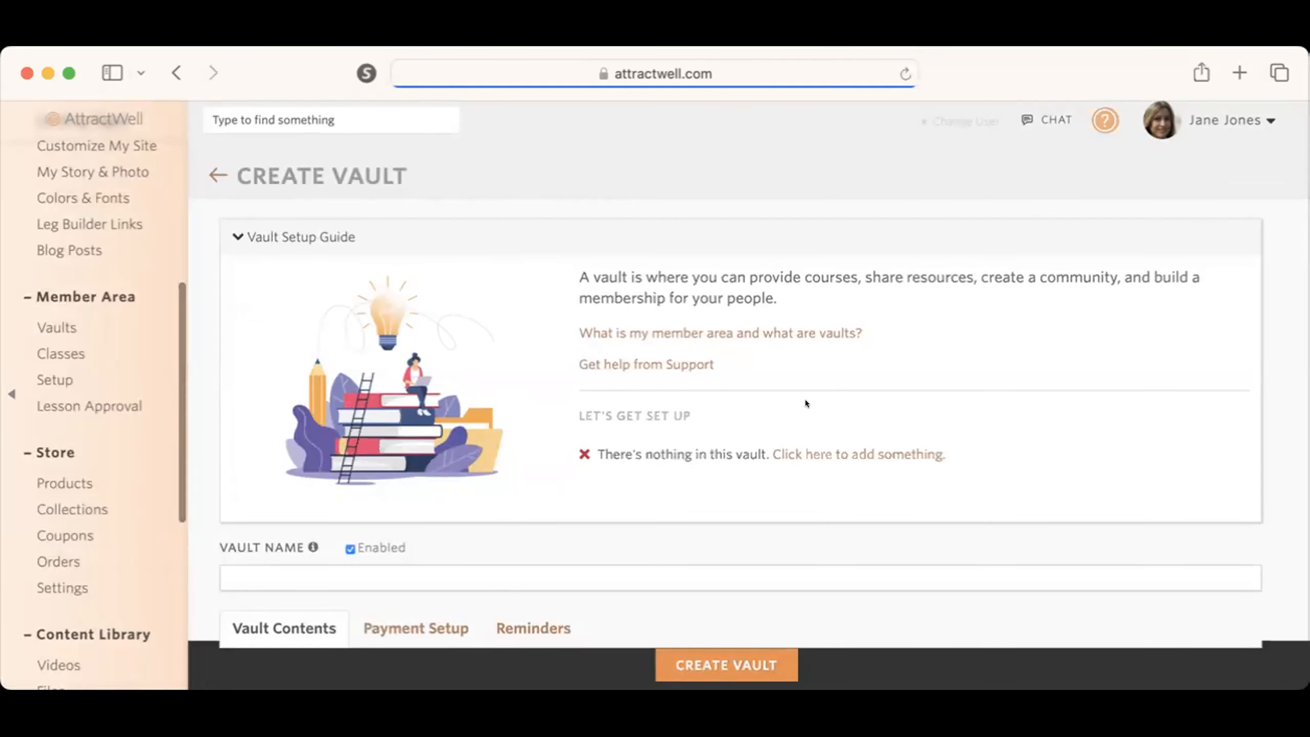
scroll(741, 558, down, 3)
scroll(741, 558, up, 3)
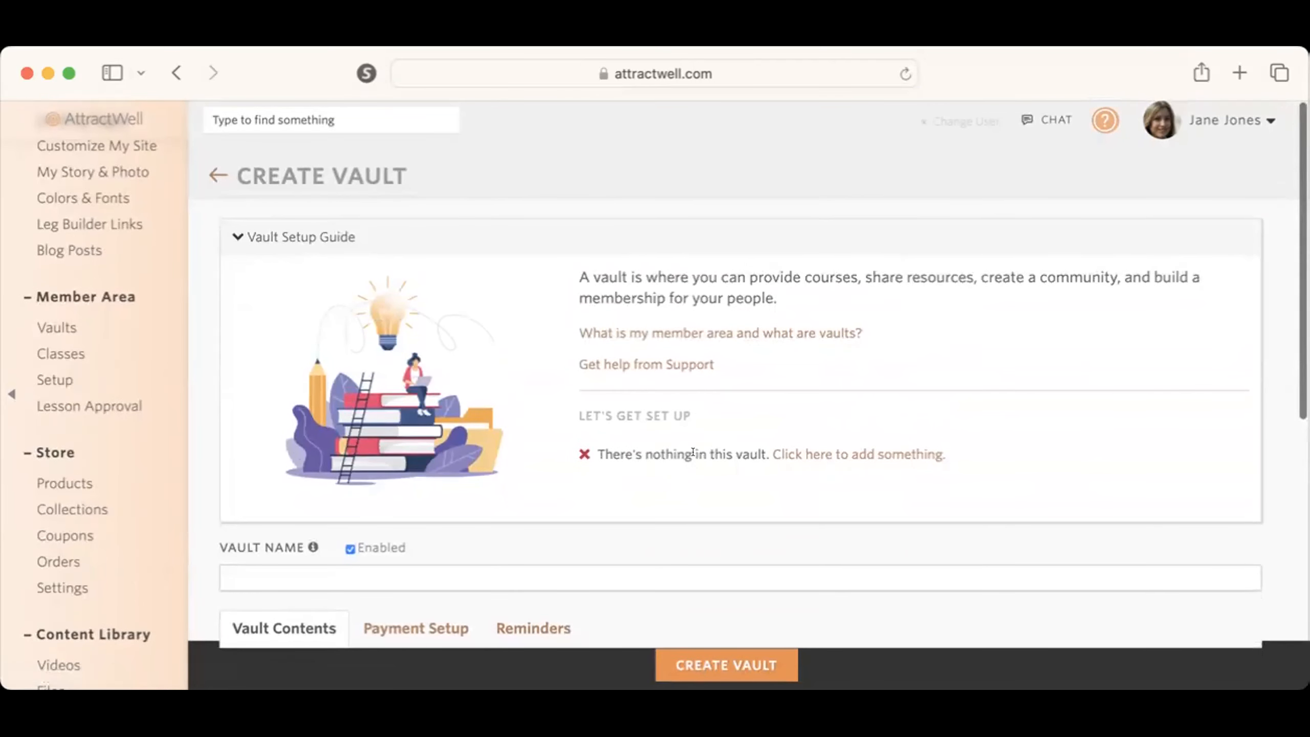
scroll(720, 475, down, 3)
scroll(720, 484, down, 3)
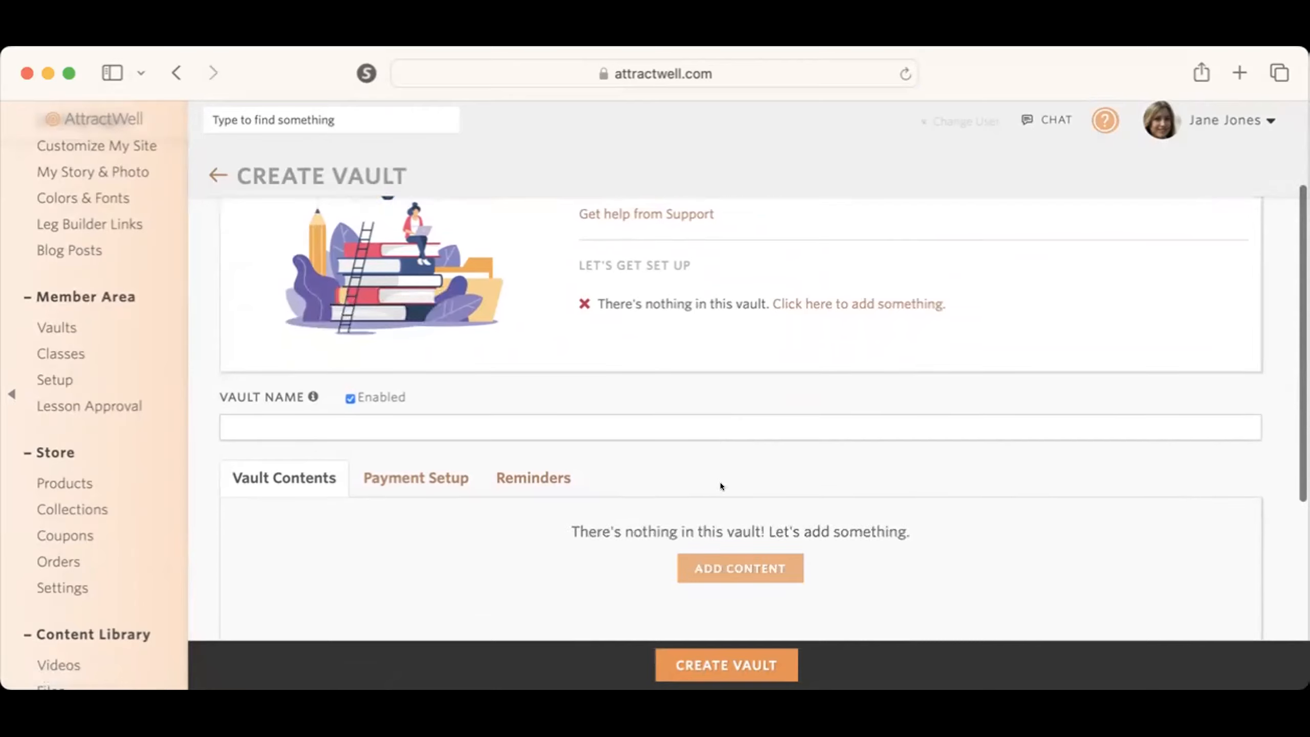
scroll(610, 306, up, 5)
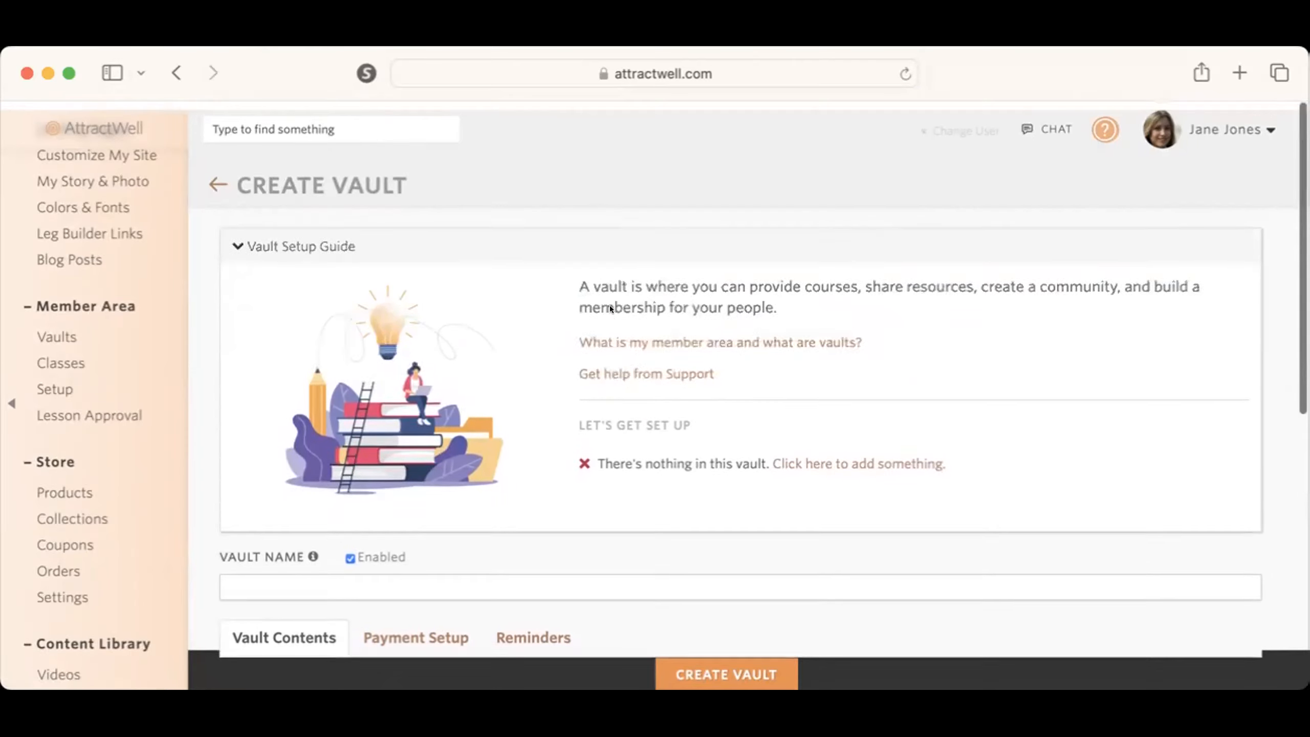
Step: Collapse the vault setup guide, name the vault "My Community" and create it
click(361, 245)
click(369, 306)
text(MY)
key(BackSpace)
key(BackSpace)
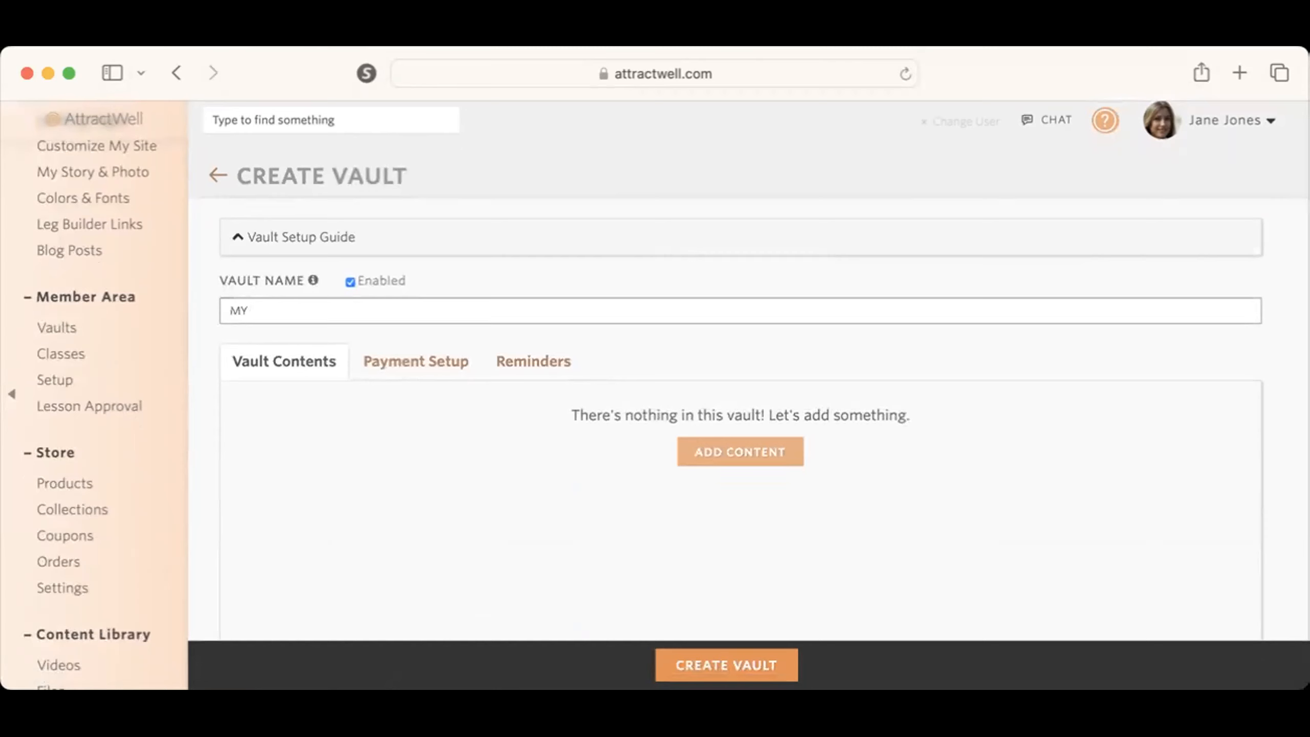
text(y Community)
scroll(820, 317, down, 4)
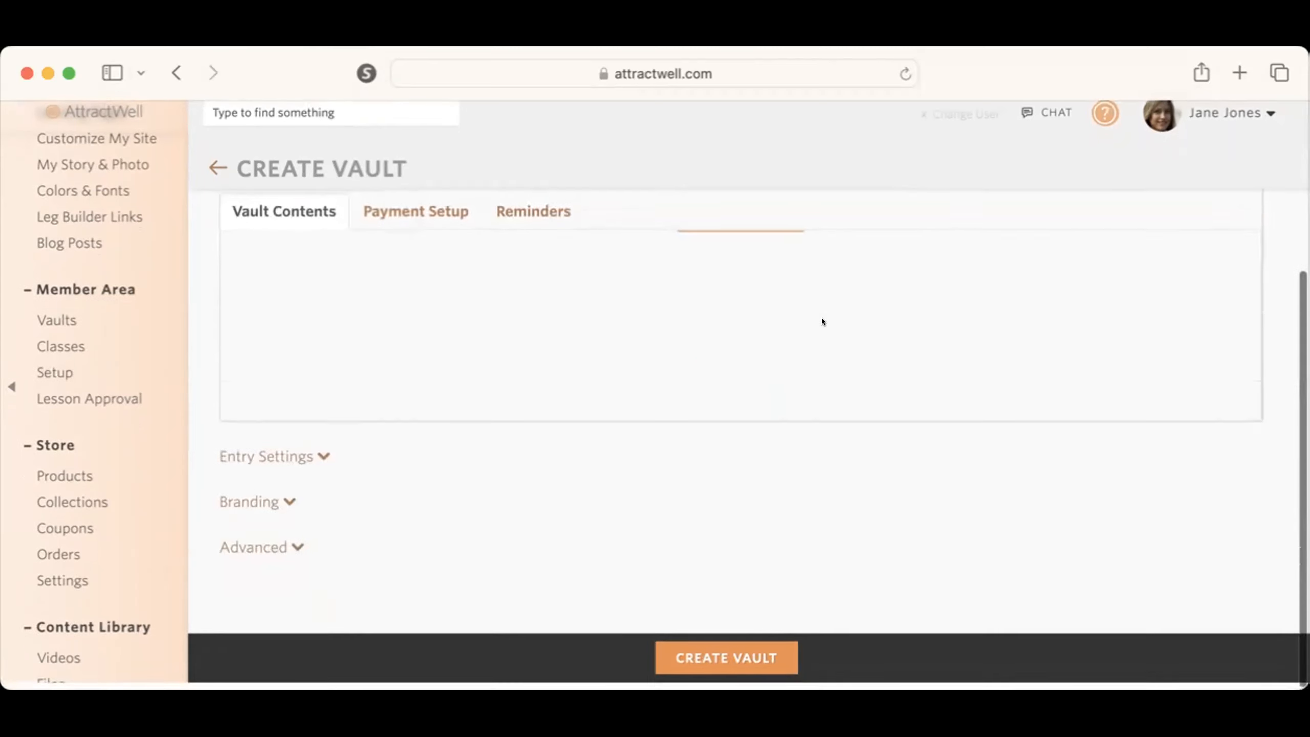
scroll(821, 318, up, 5)
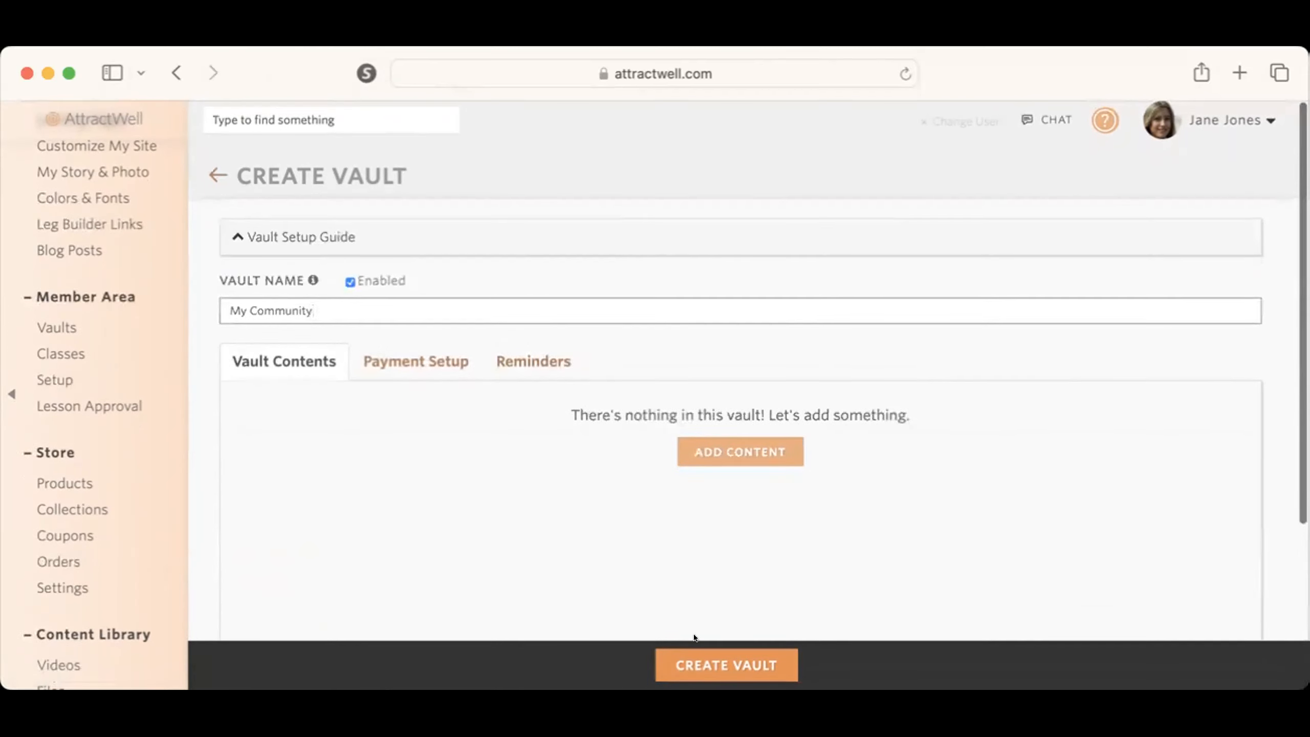
click(697, 645)
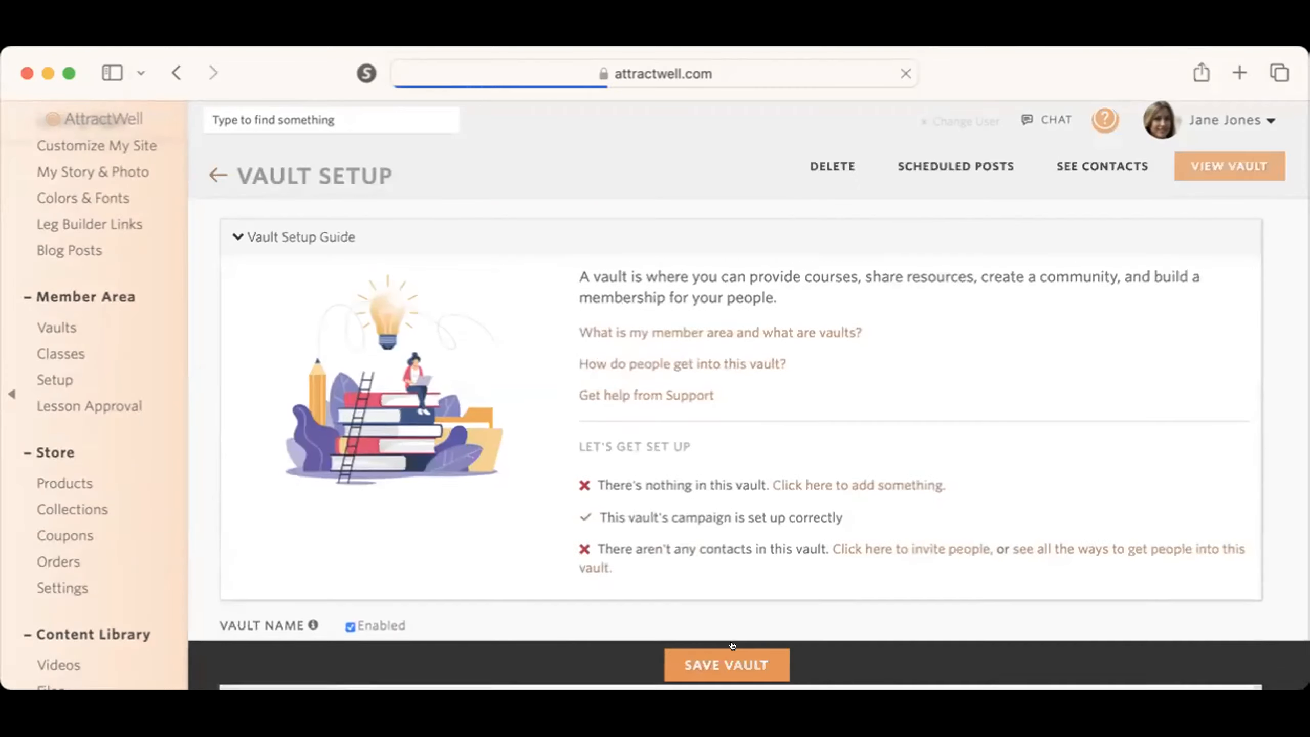
Step: Start a new discussion room as content for the My Community vault
scroll(726, 572, down, 5)
scroll(726, 568, down, 4)
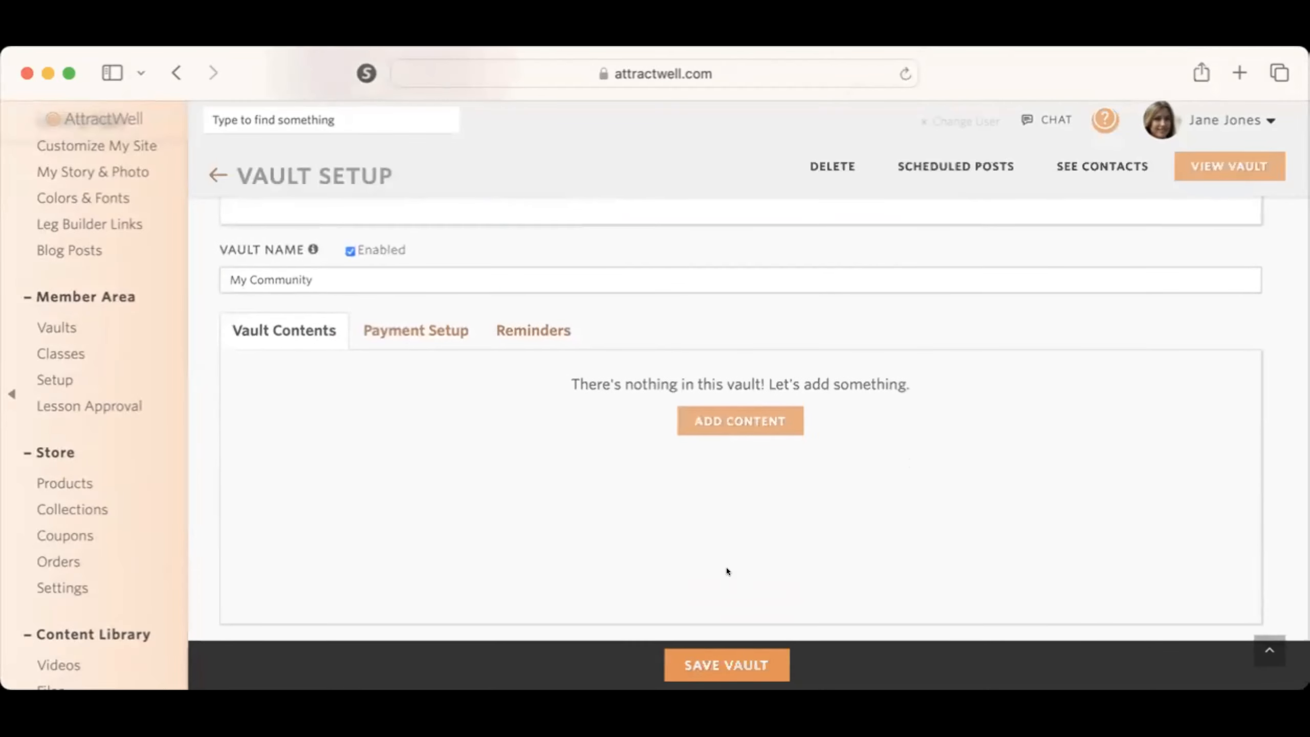
click(737, 338)
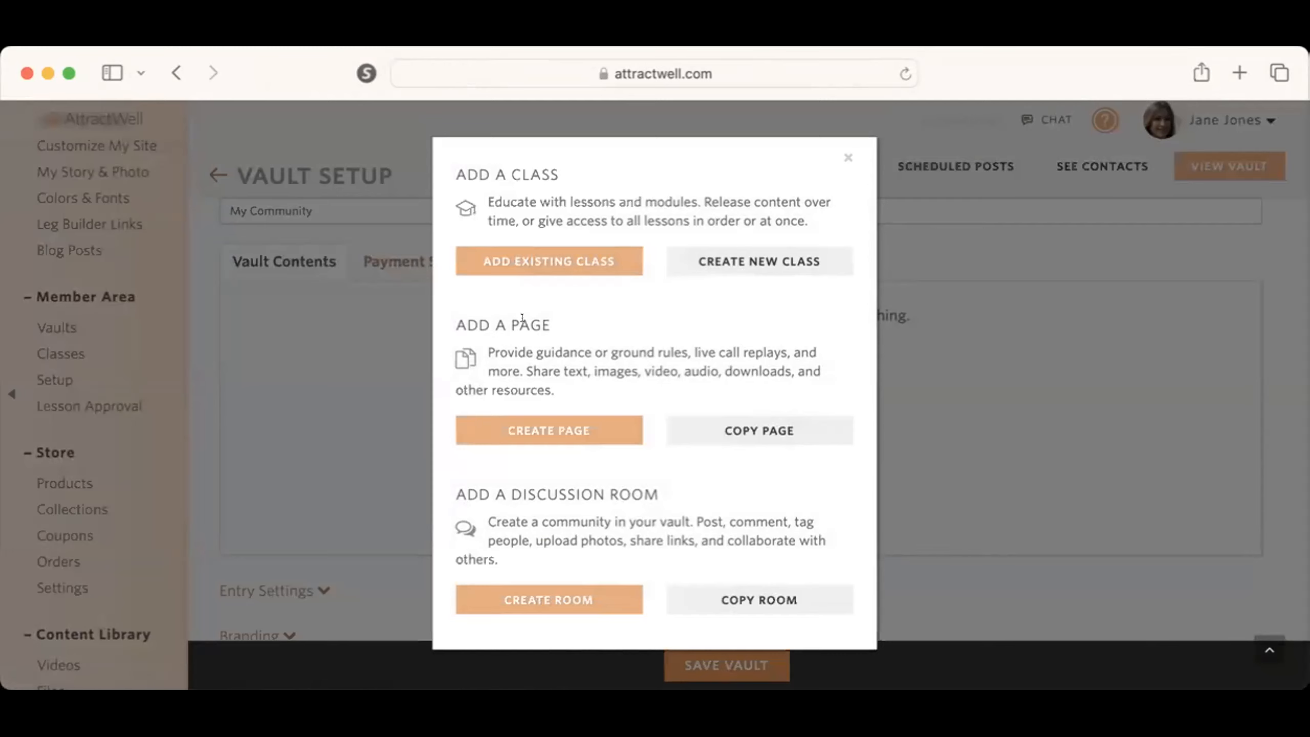
click(550, 596)
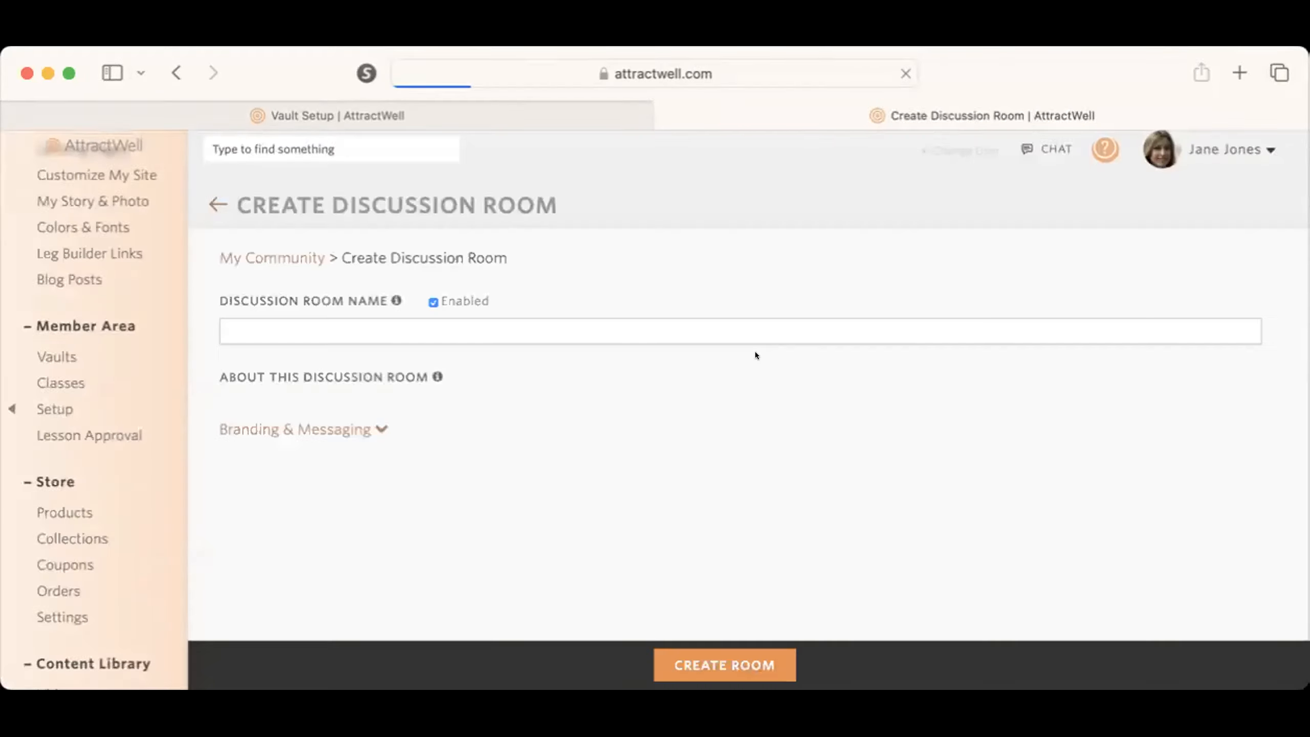
Step: Name the new discussion room "Community Chat"
click(757, 334)
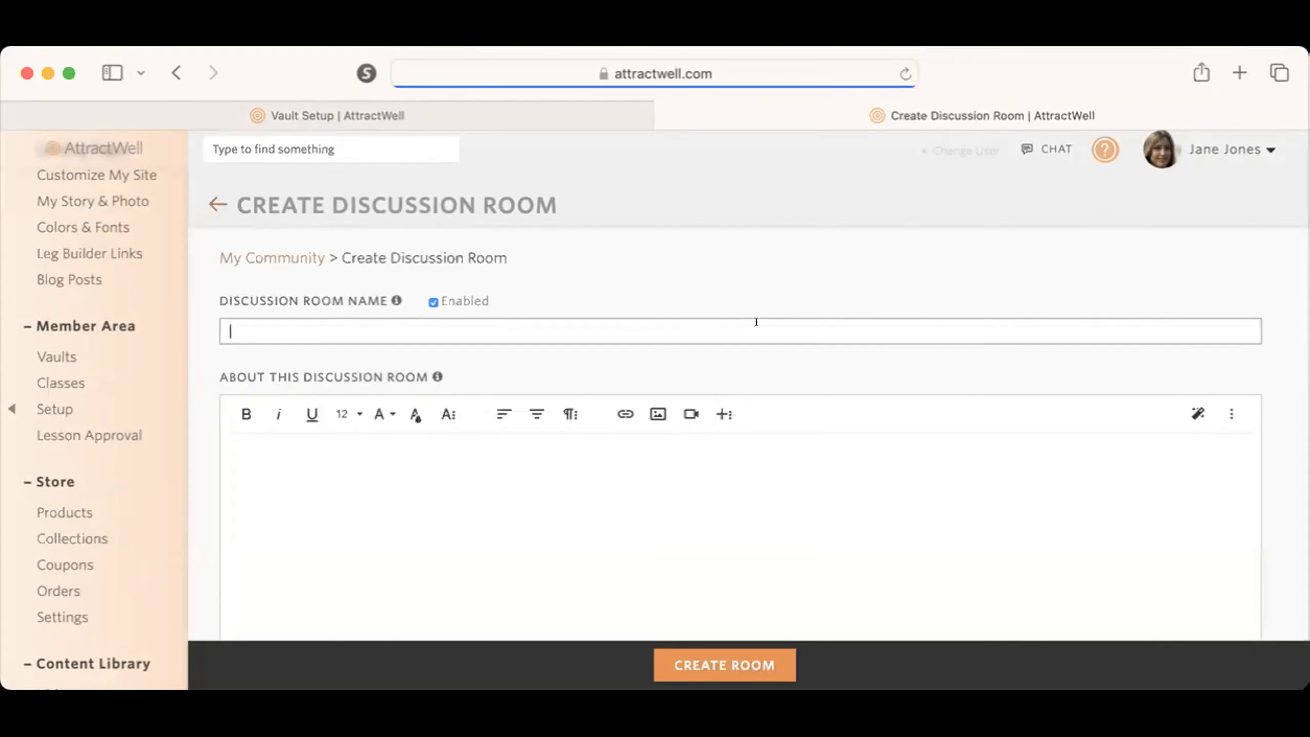
text(Community Chat)
Step: Enter "Welcome and add guidelines here" as the description about the discussion room
click(657, 506)
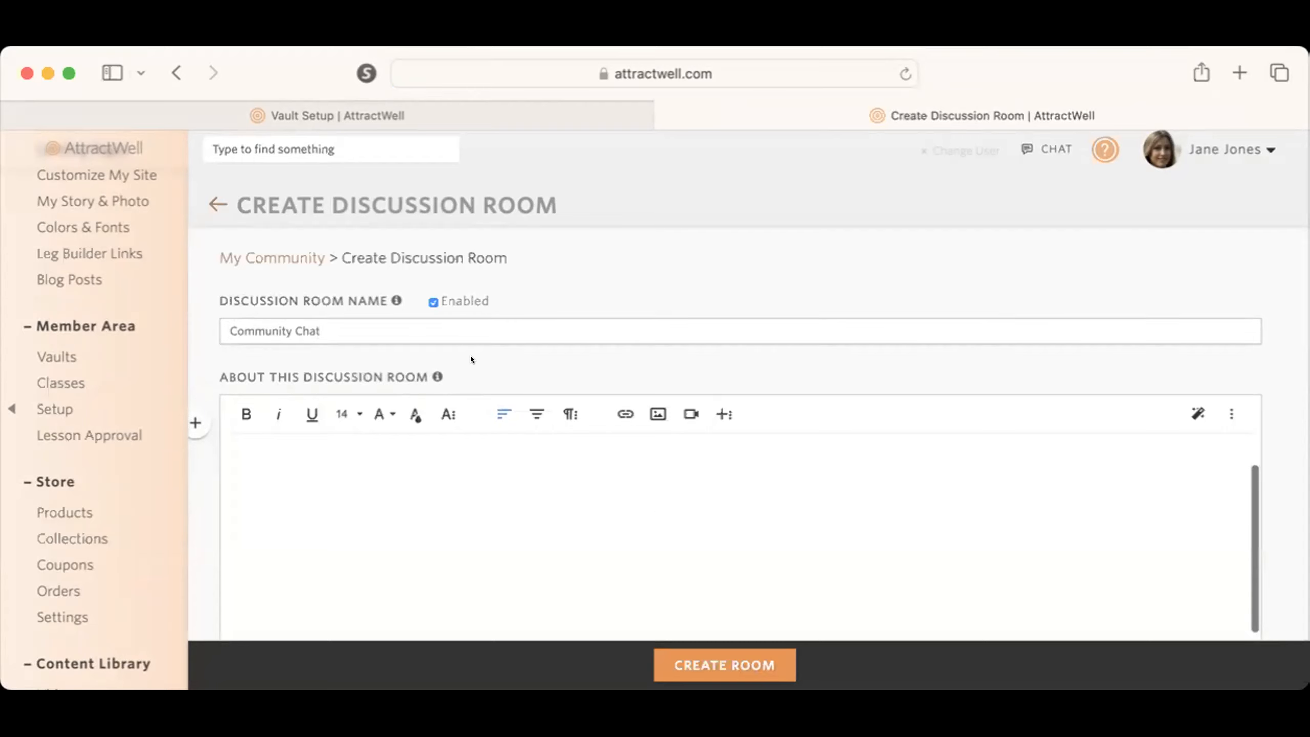
scroll(471, 356, down, 3)
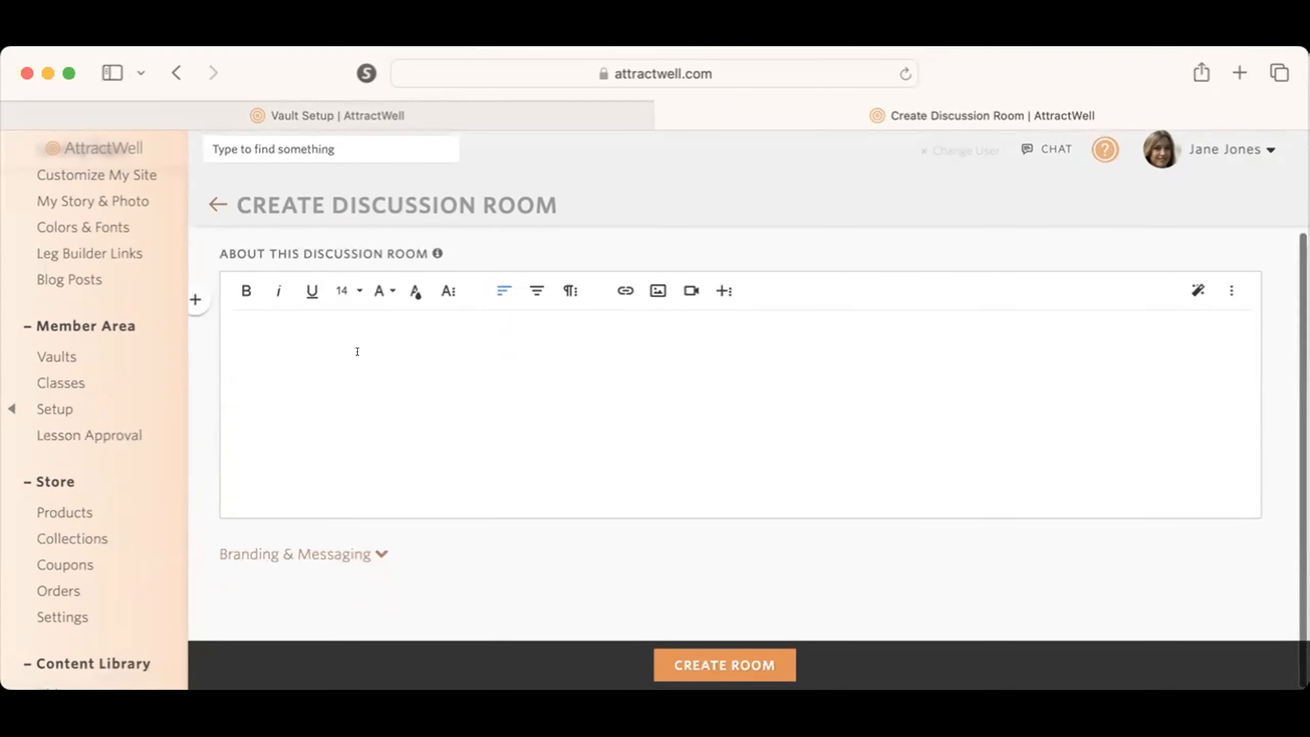
text(Welcome and add guidelines here)
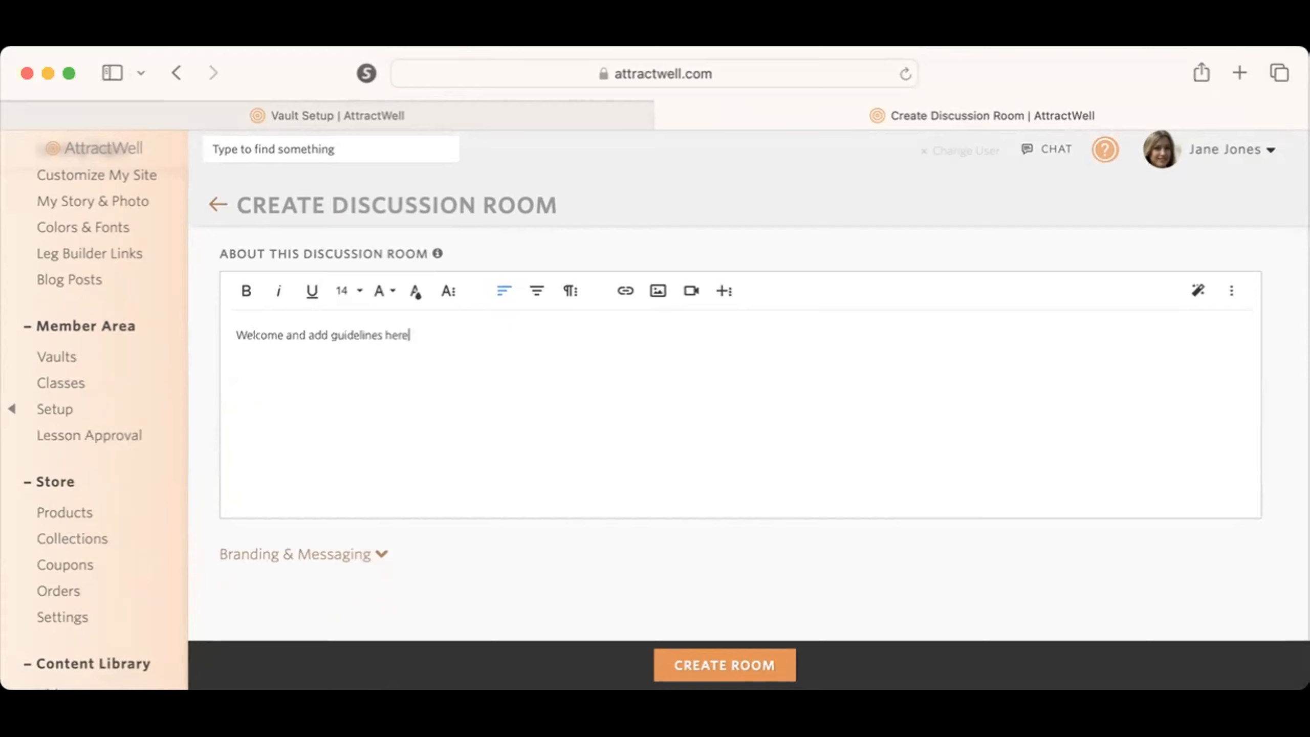
Step: Show the discussion room's branding and messaging options and review the email, posting and photo settings
click(336, 552)
scroll(472, 539, down, 5)
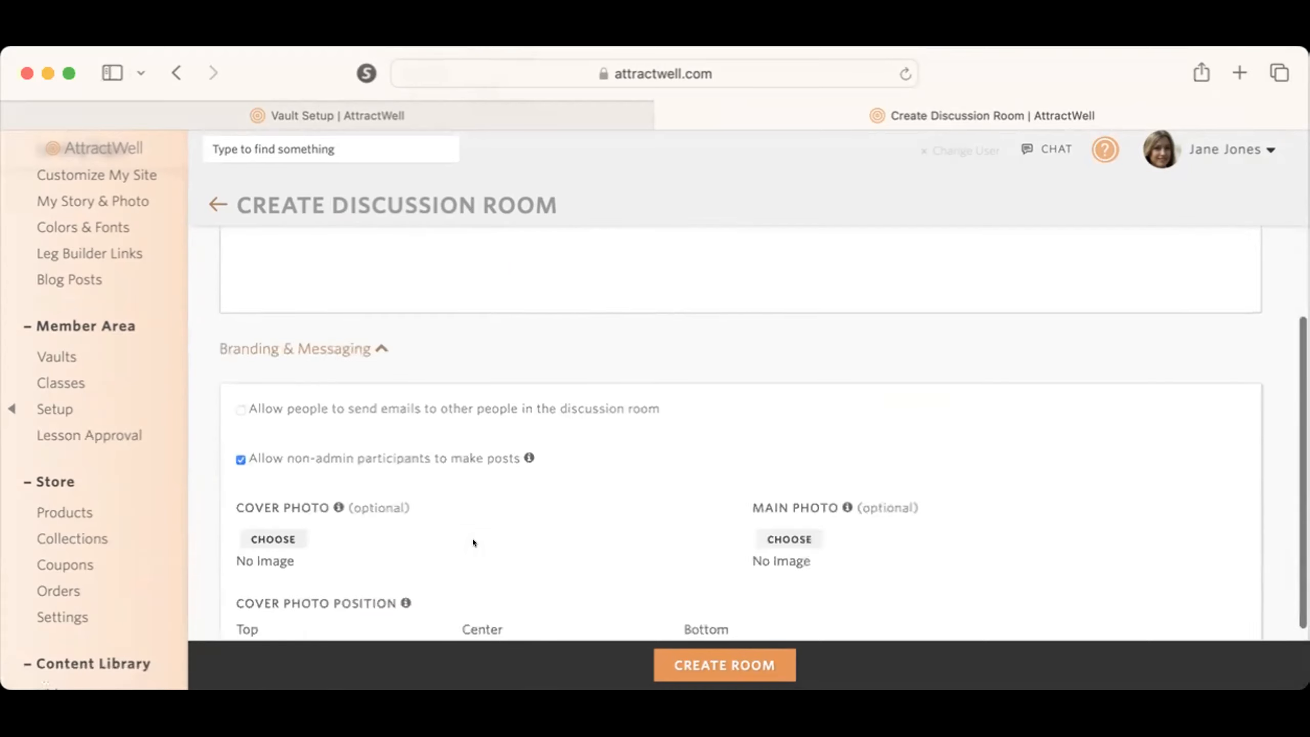
scroll(472, 539, down, 1)
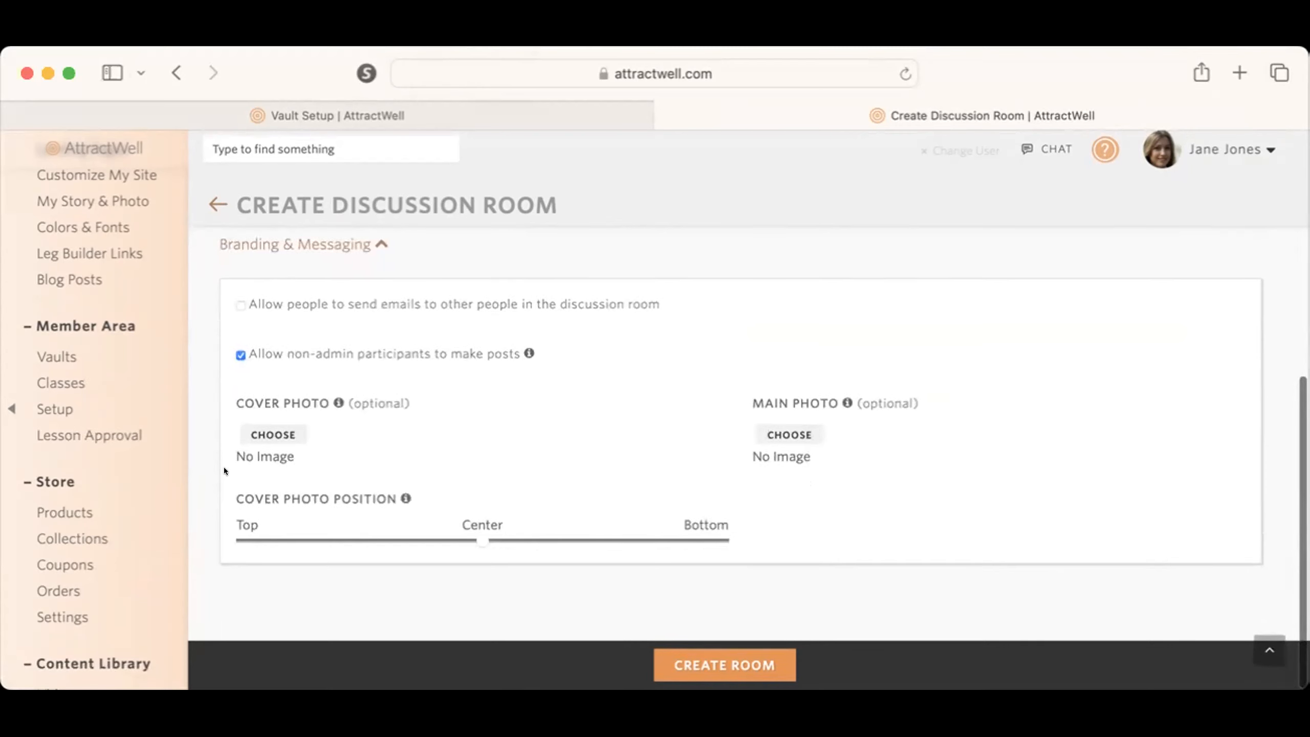
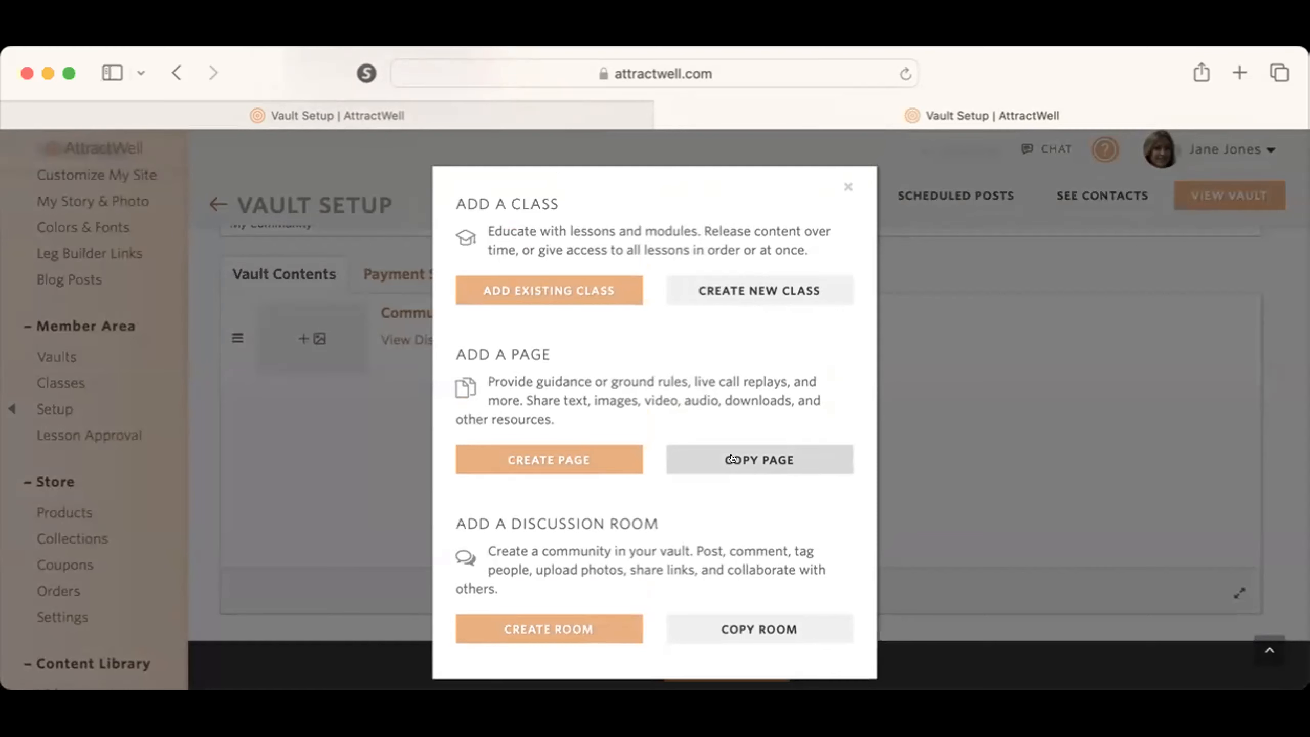
Step: Copy the "Schedule, Zoom Calls & Replays - Vault Content" page into the My Community vault as new content
click(731, 458)
click(546, 221)
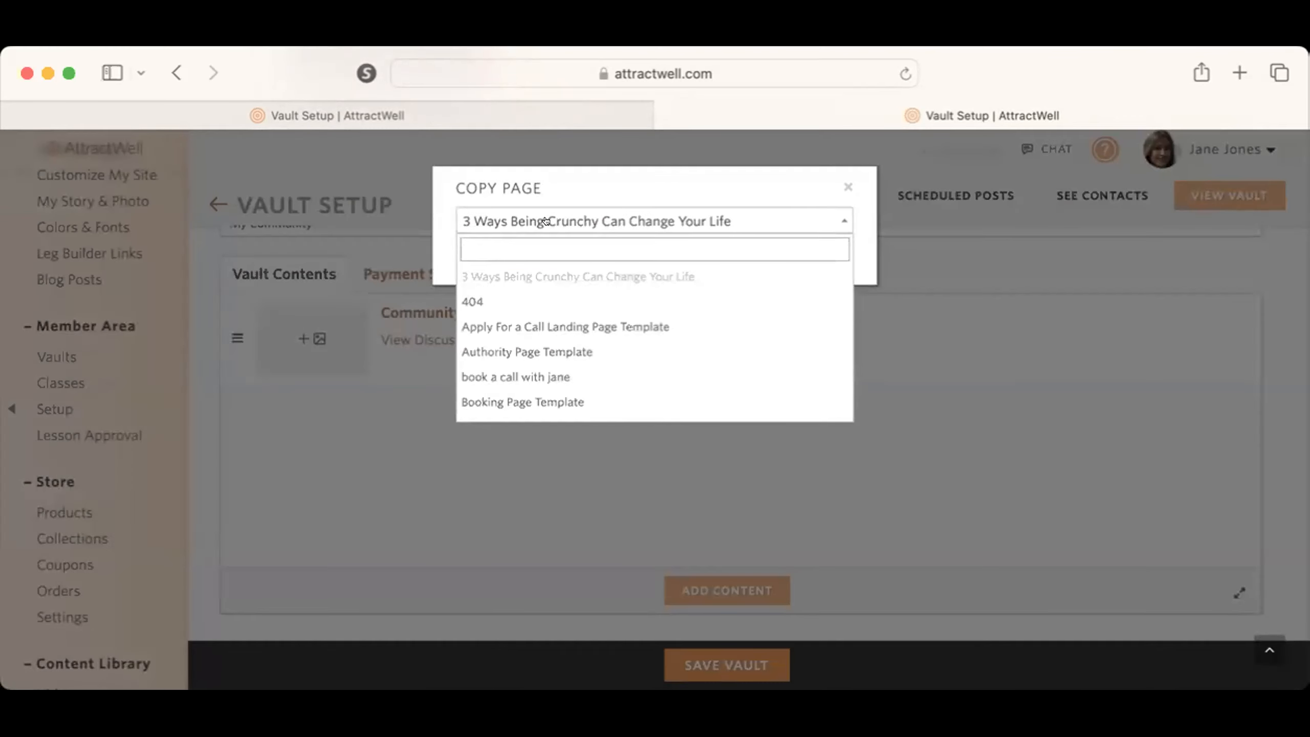
text(live c)
key(BackSpace)
key(BackSpace)
key(BackSpace)
key(BackSpace)
key(BackSpace)
text(c)
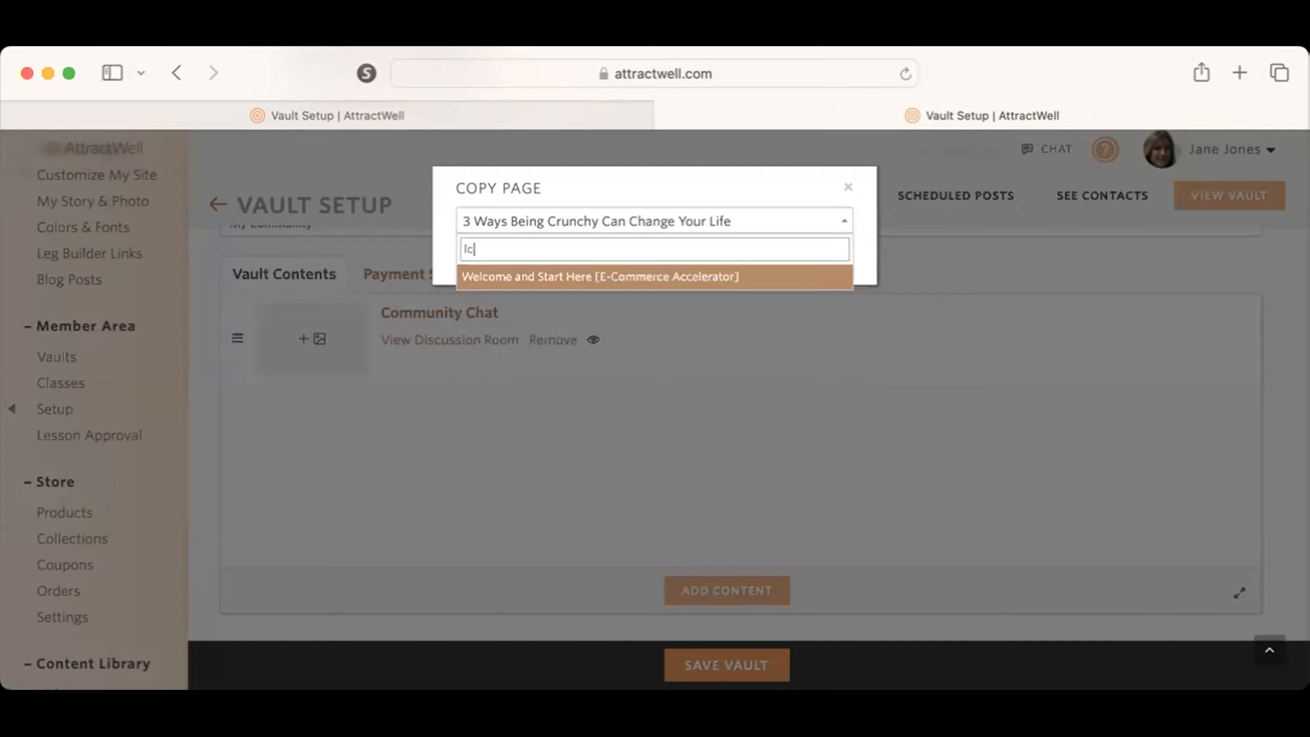
key(BackSpace)
key(BackSpace)
text(calls)
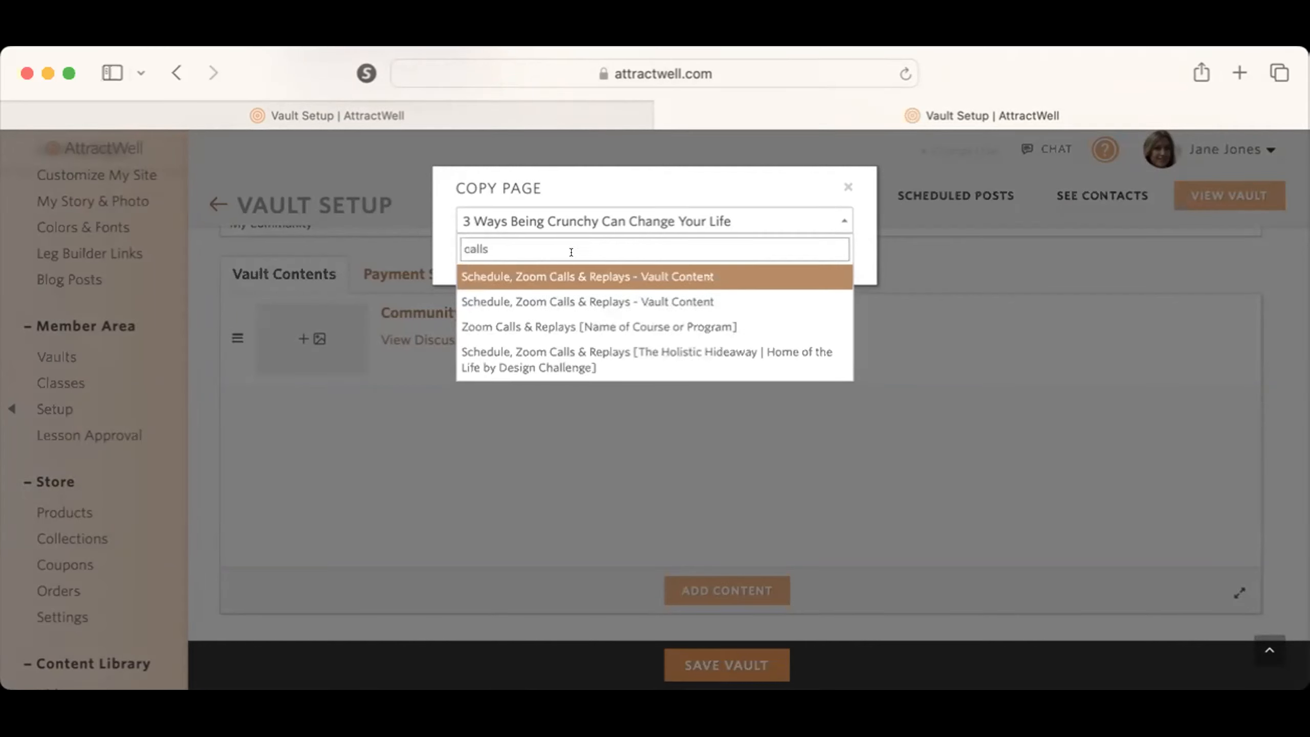
click(598, 276)
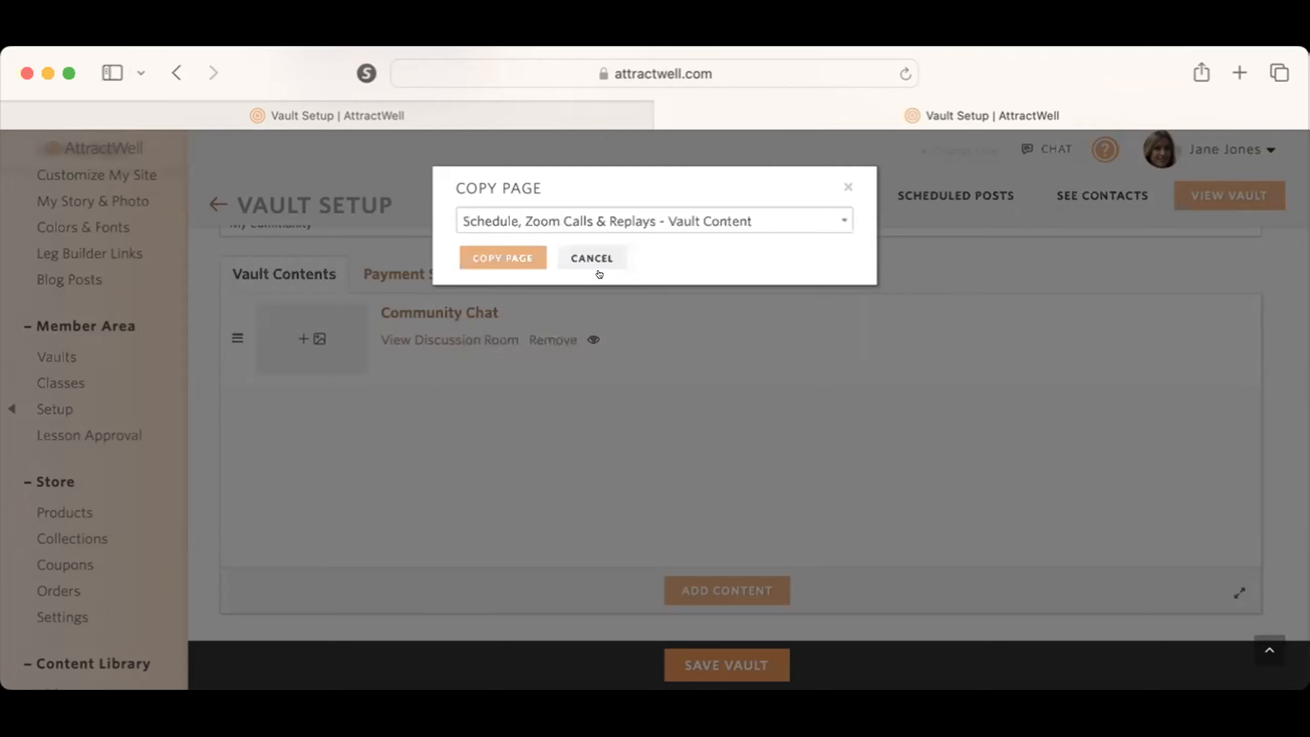
click(501, 250)
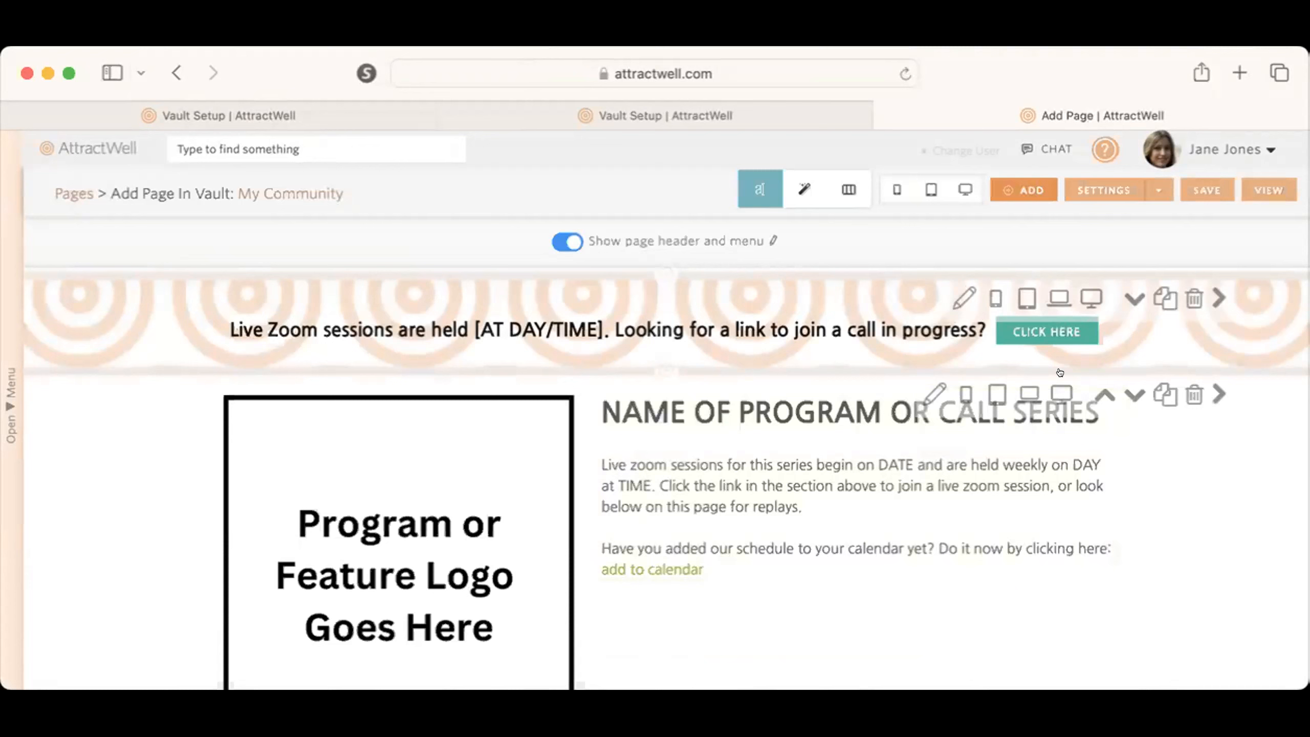
Step: Name the copied page "Live Calls & Replays" in its page settings, save it and return to the vault setup
scroll(844, 528, down, 1)
scroll(844, 528, up, 1)
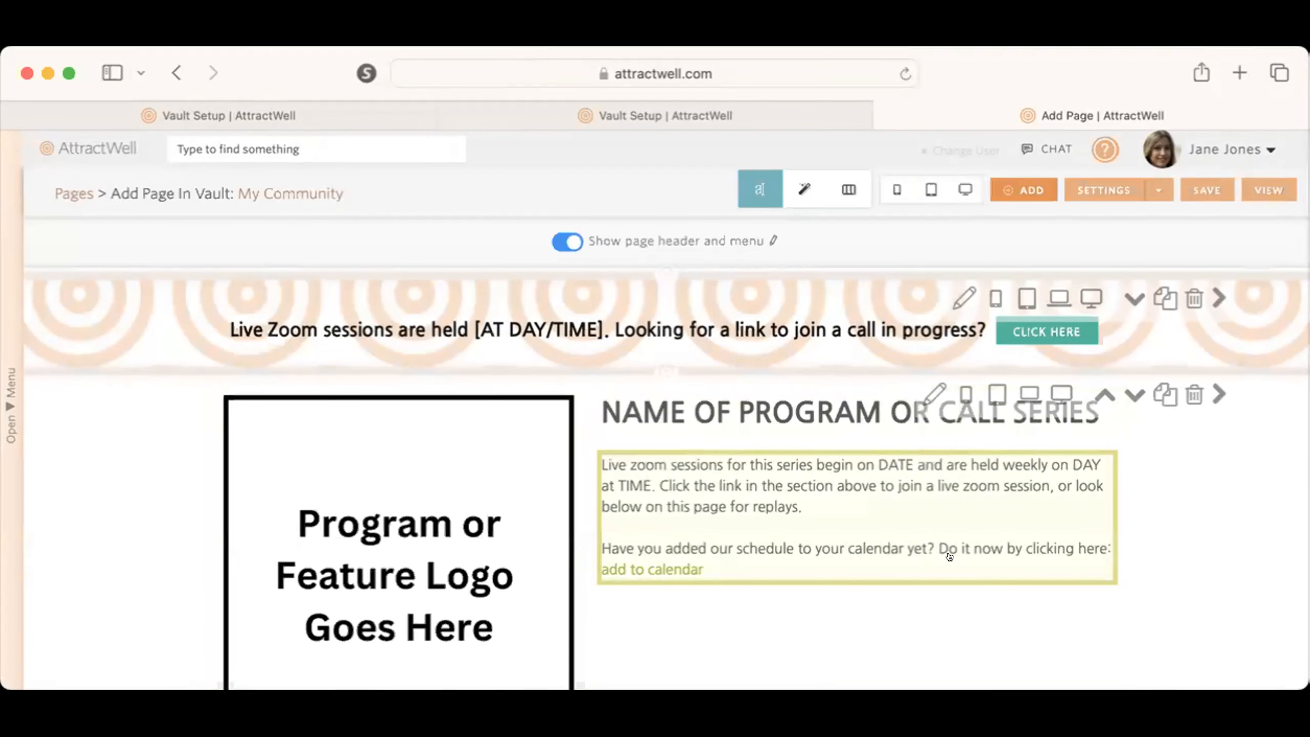
scroll(1156, 531, down, 10)
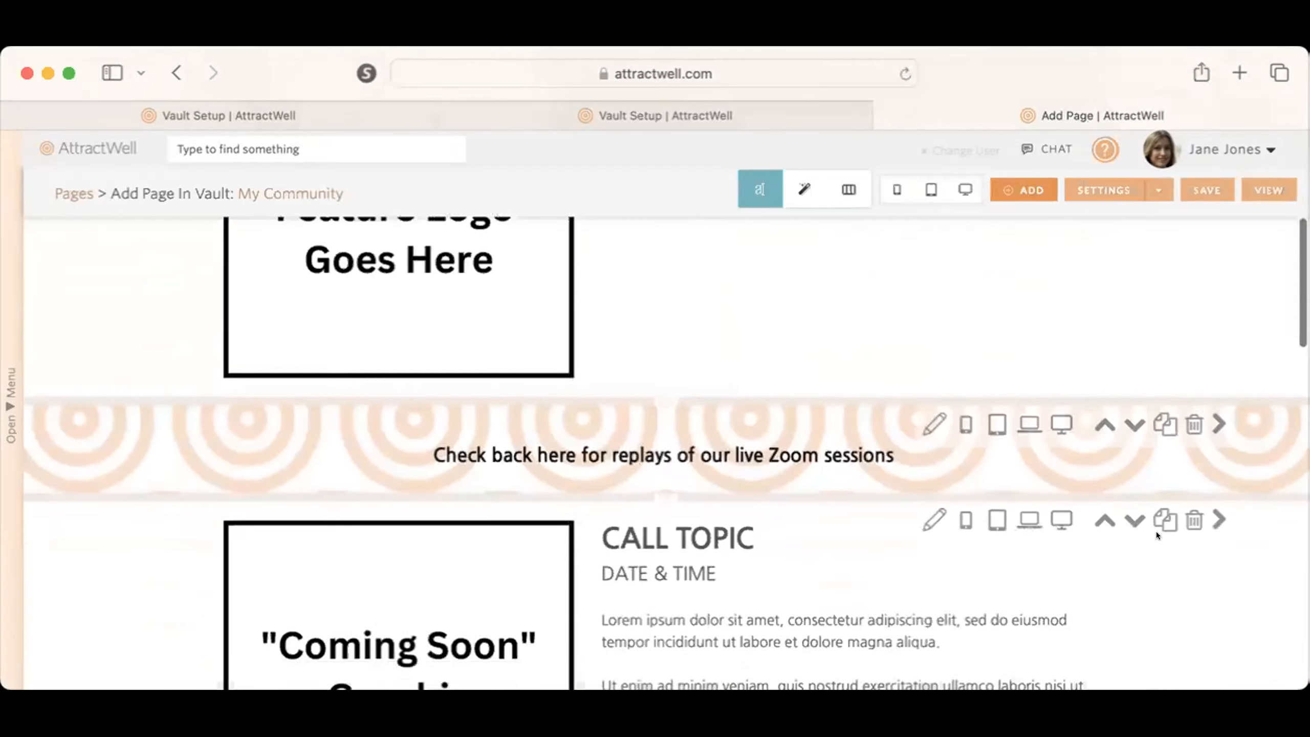
scroll(1156, 531, up, 3)
scroll(1156, 522, down, 6)
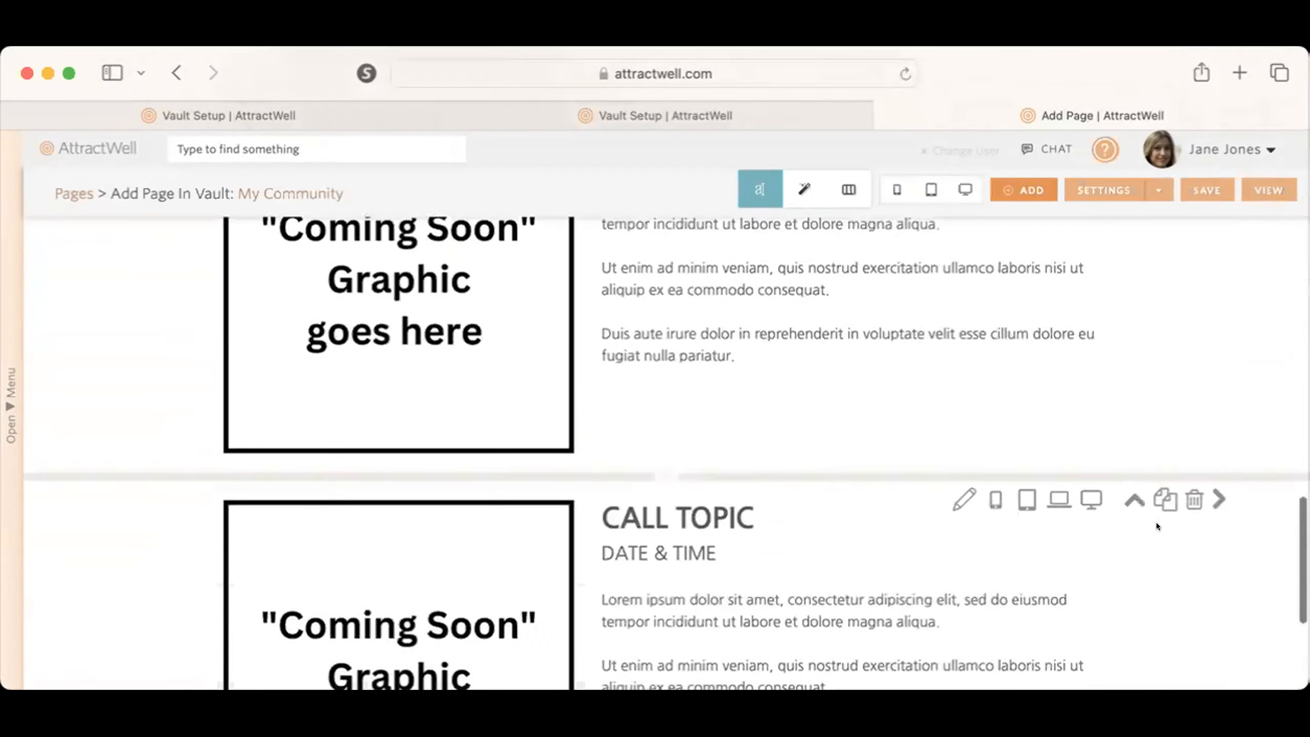
scroll(1156, 522, up, 15)
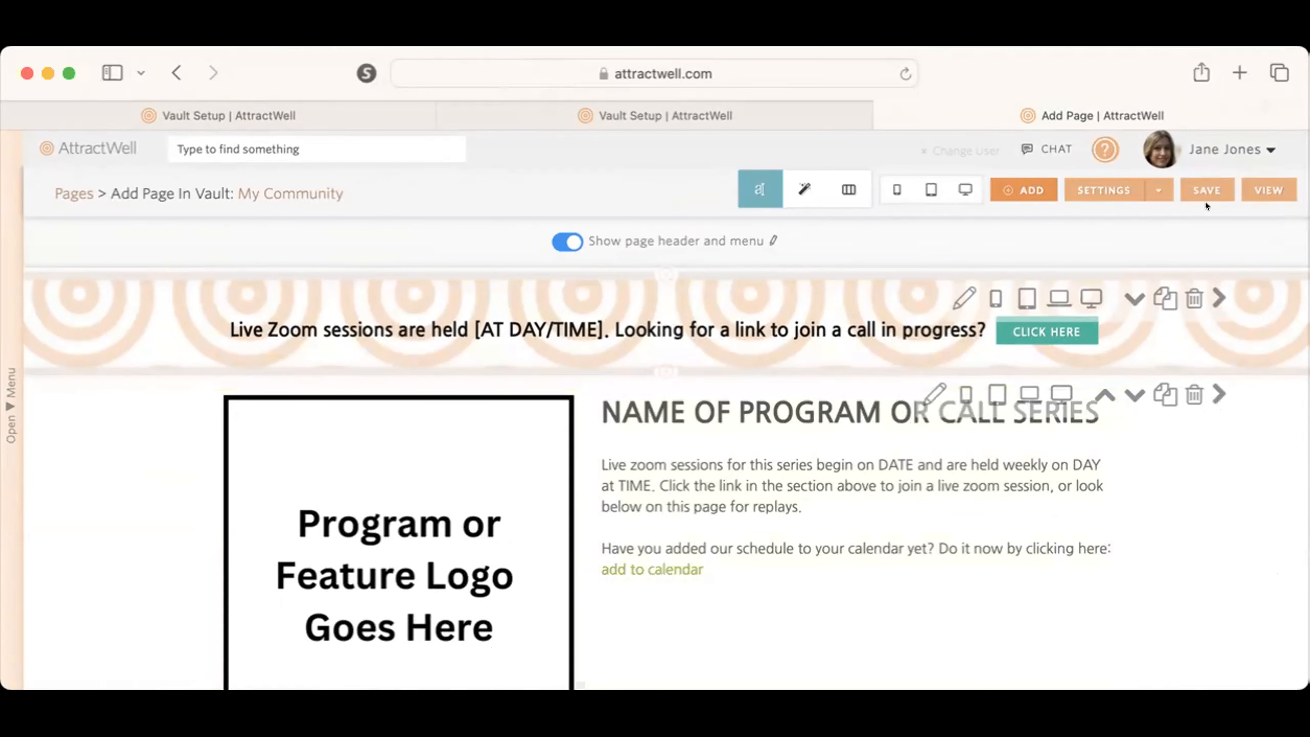
click(1104, 190)
triple_click(278, 261)
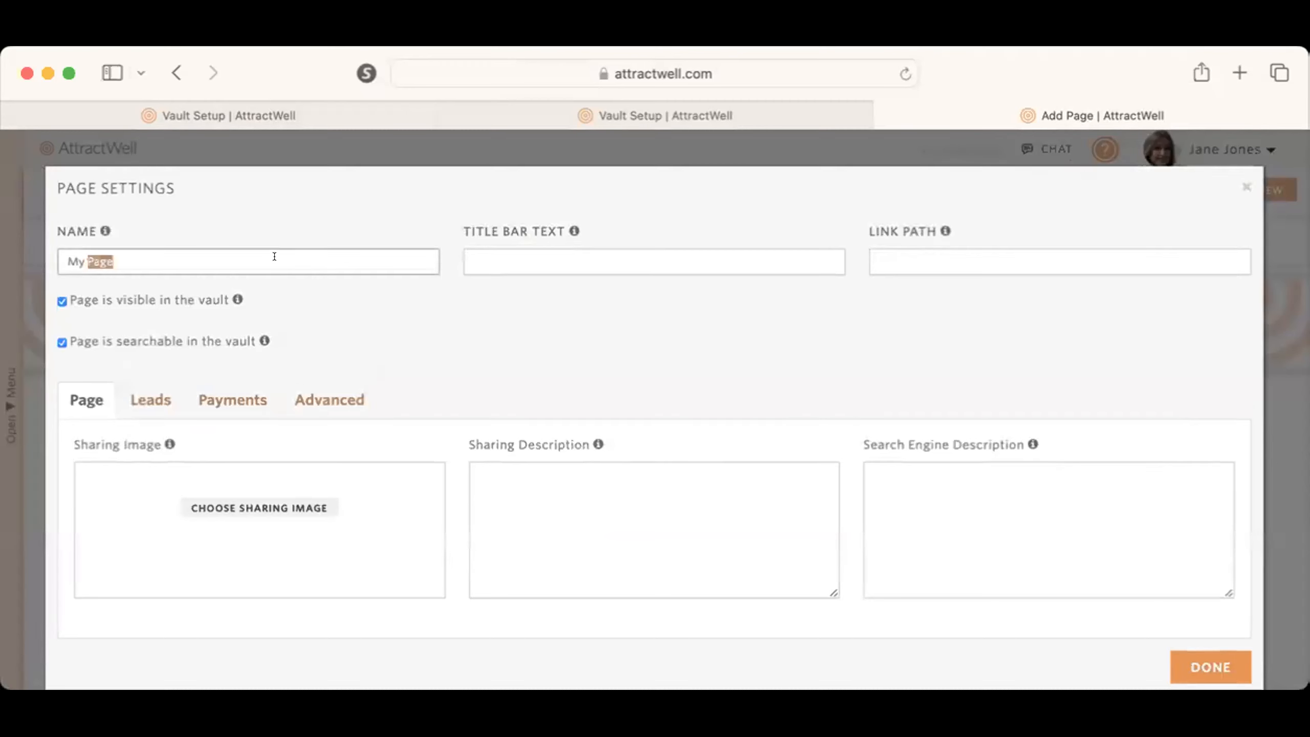
text(Live Calls & )
text(Replays)
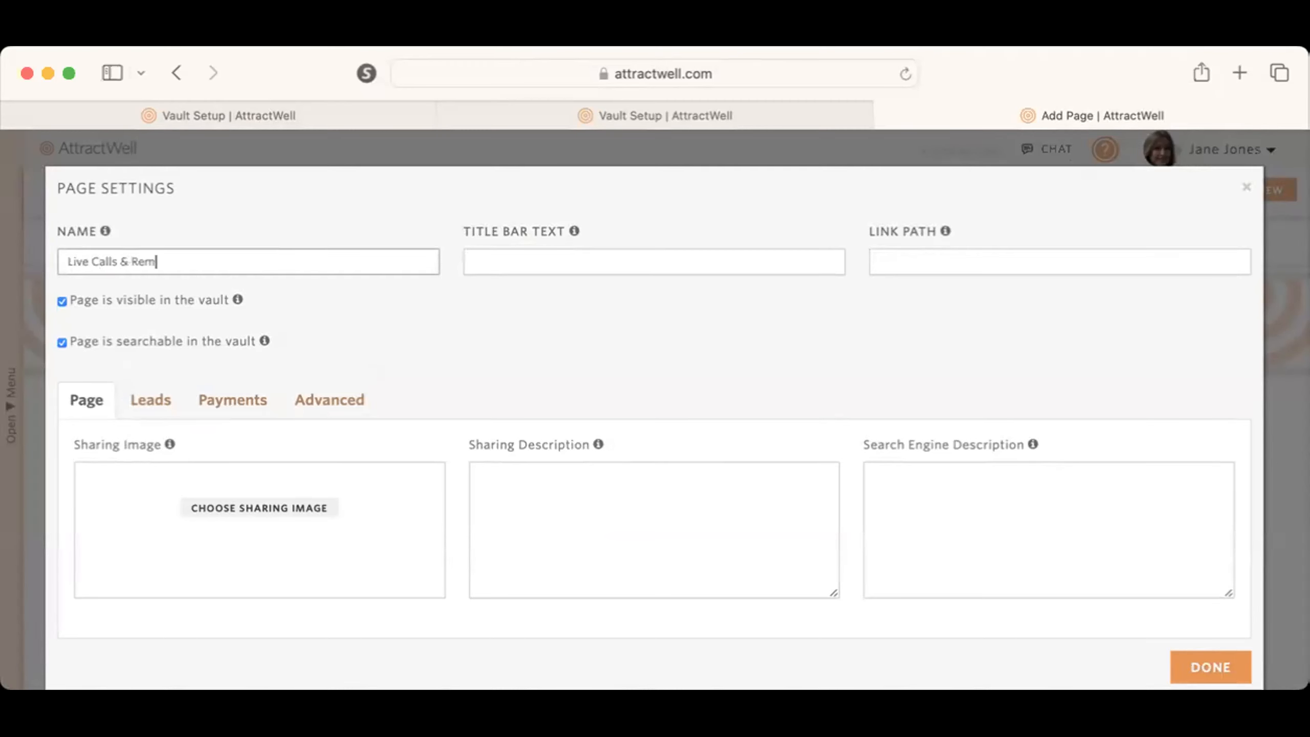
key(Tab)
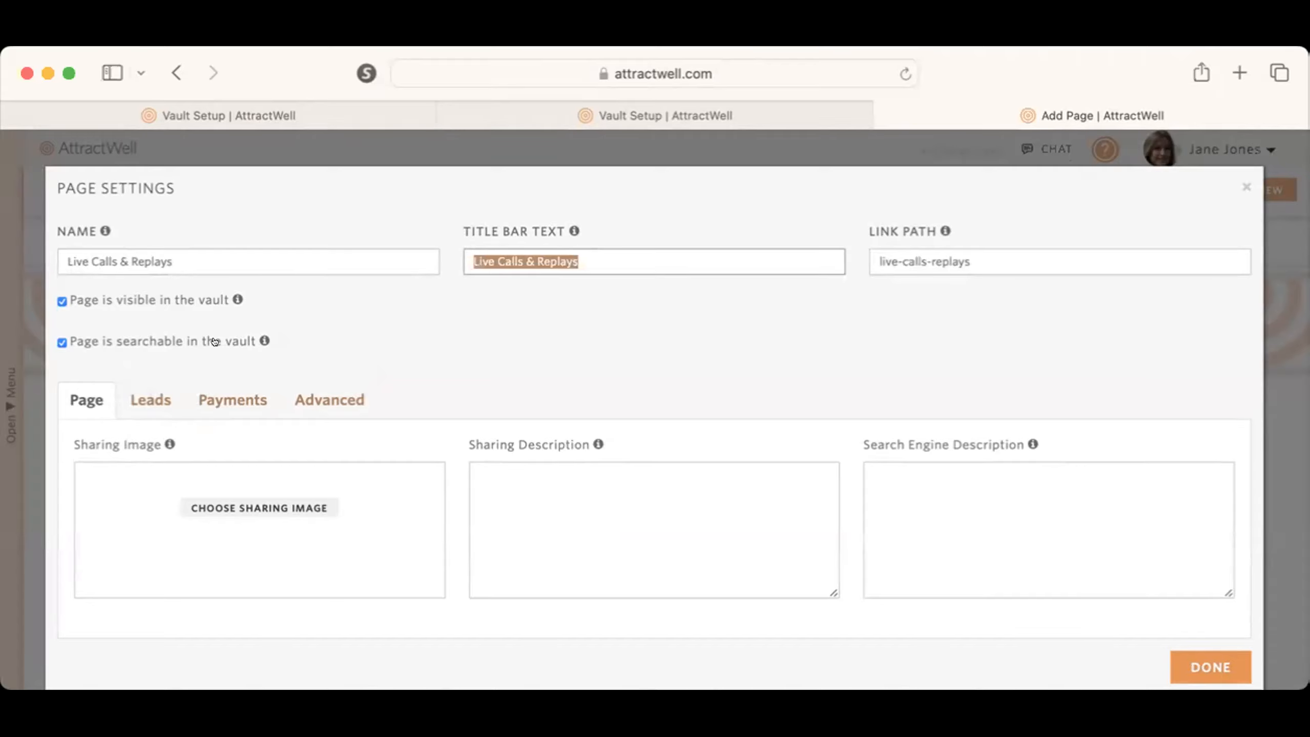
click(1210, 667)
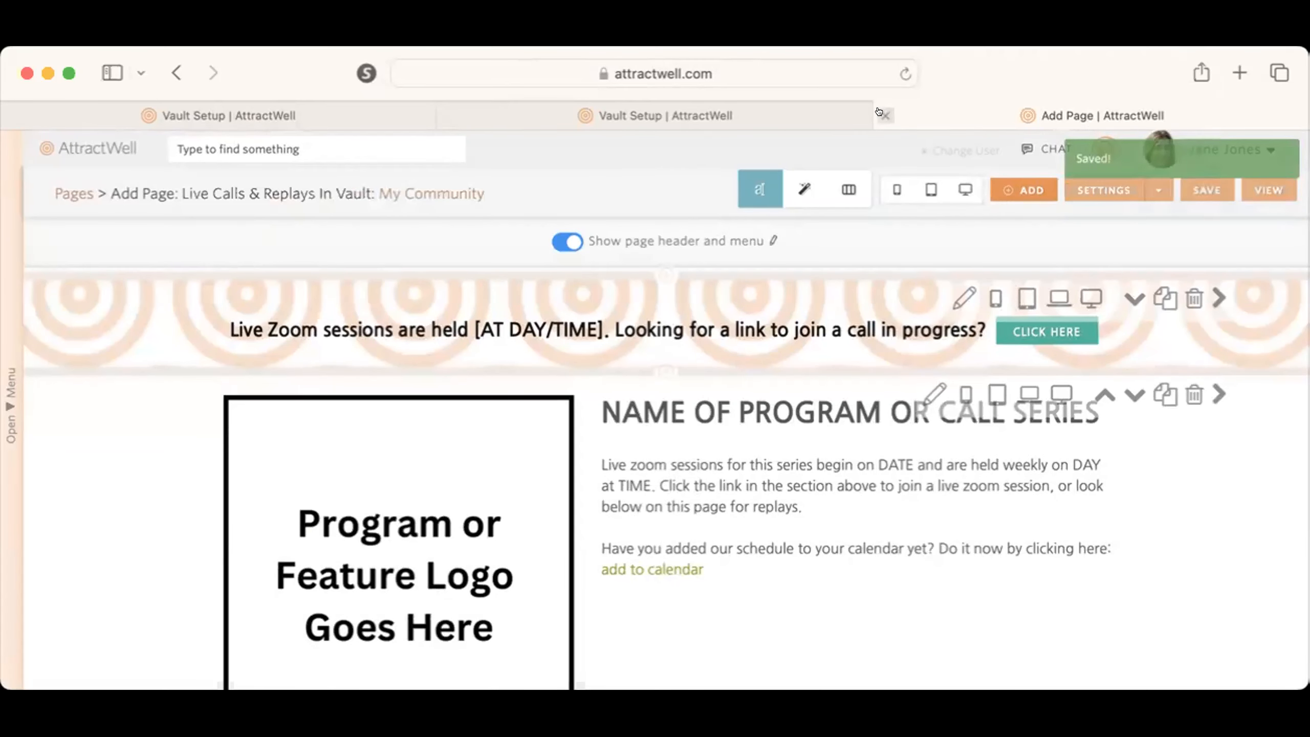
click(883, 115)
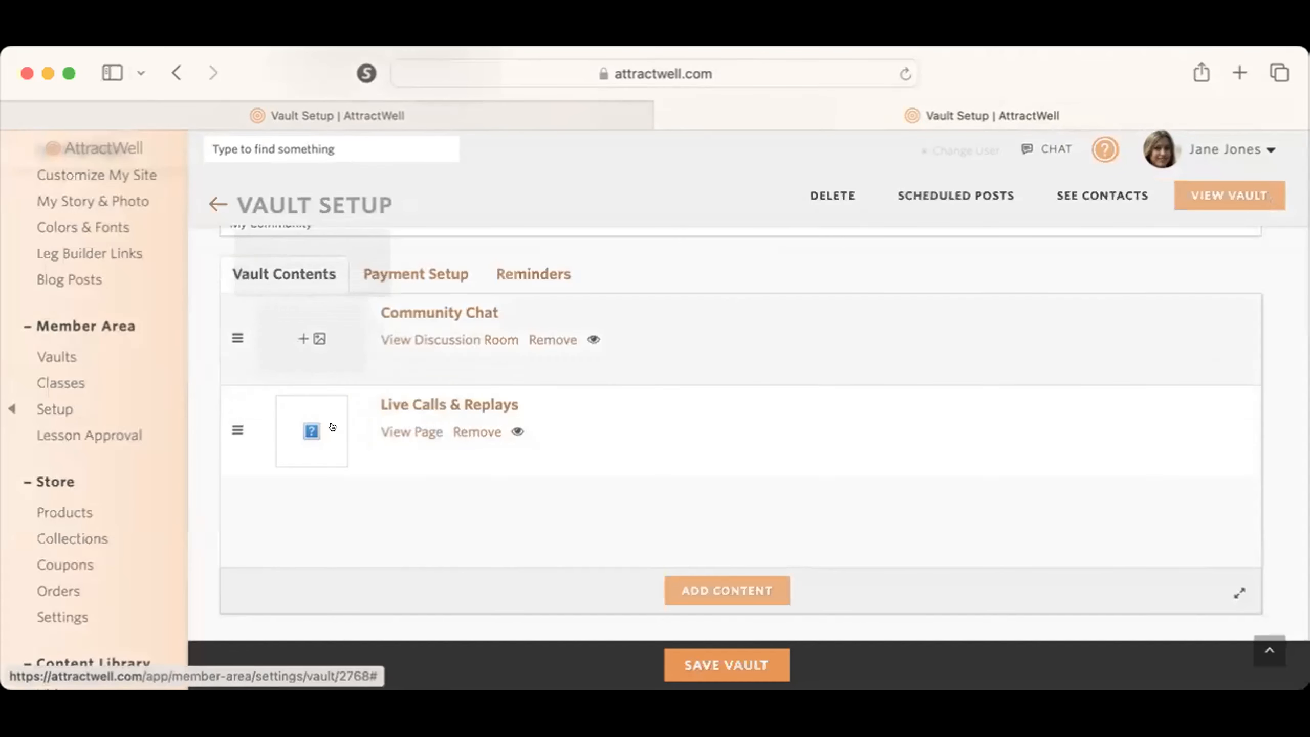
Step: Copy the "Start Here - Vault Content" page into the vault as another content item
click(749, 591)
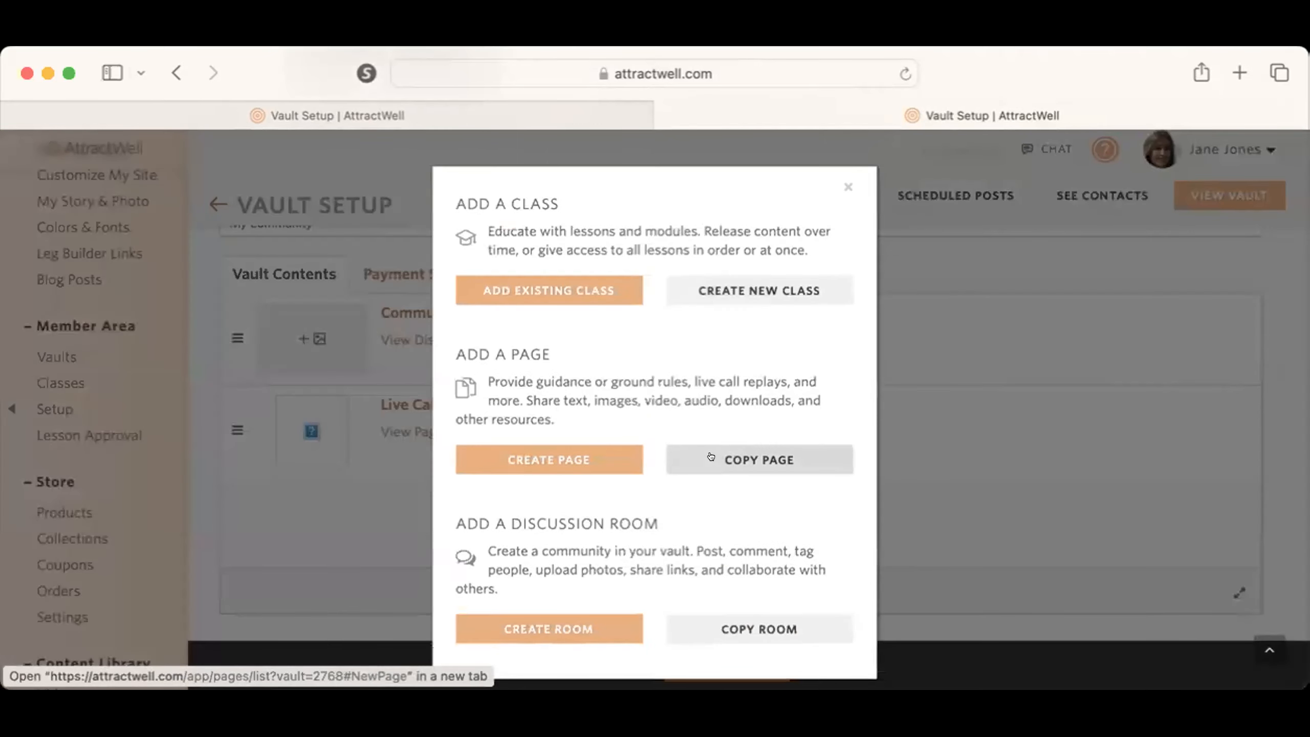
click(710, 457)
click(581, 212)
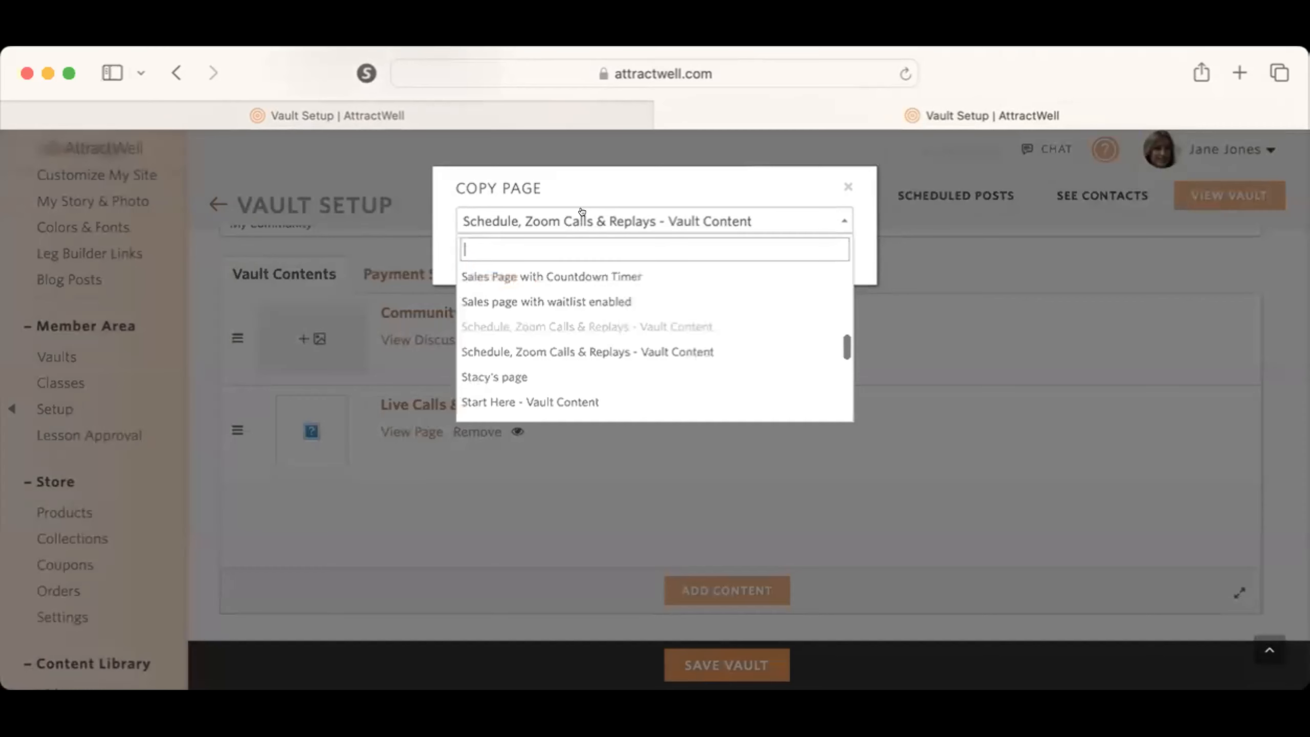
text(start)
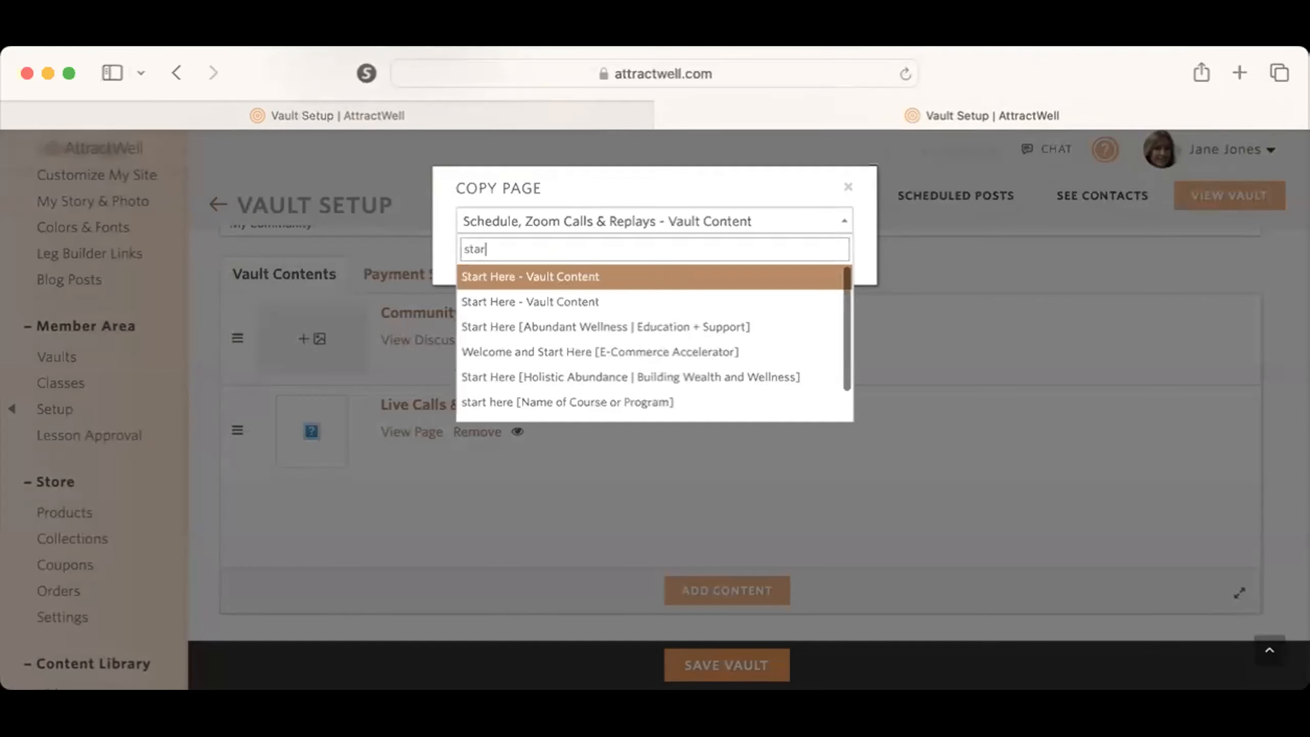
click(579, 277)
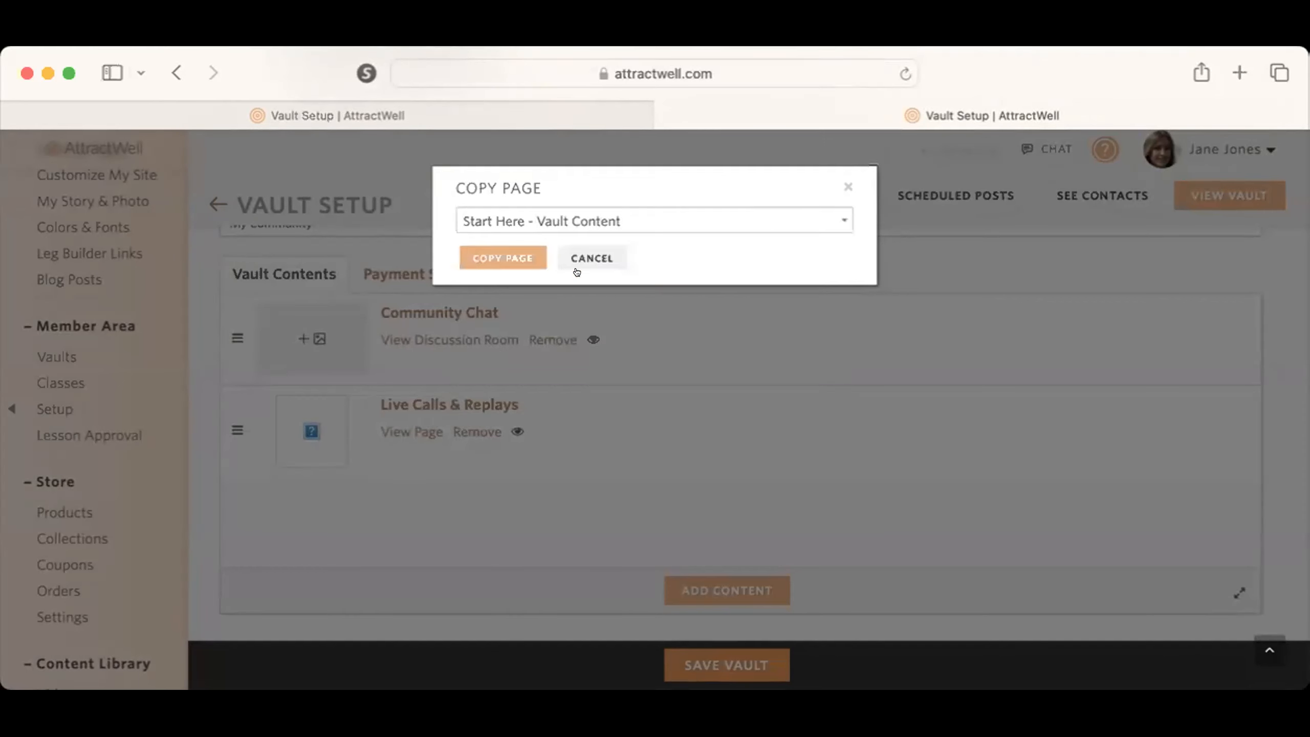
click(480, 258)
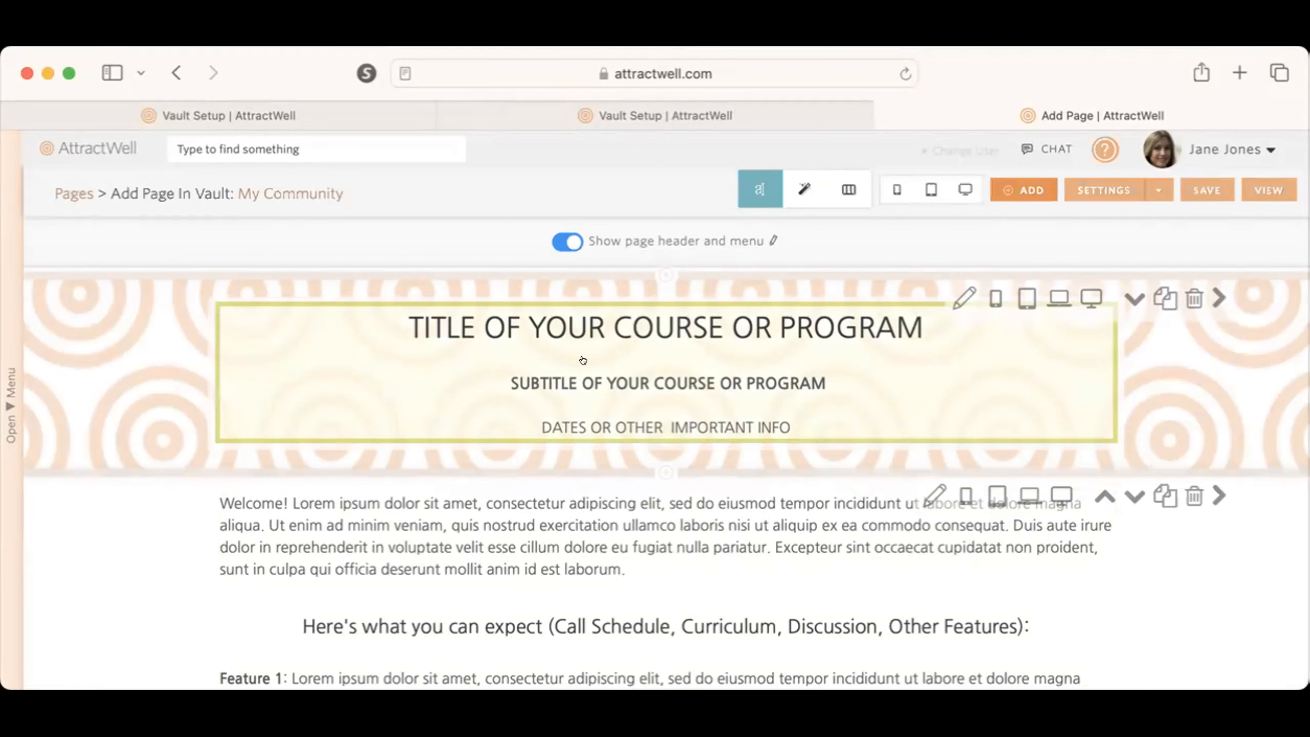
Step: Name the copied welcome page "Start Here" in its page settings
scroll(764, 544, down, 5)
scroll(764, 545, down, 5)
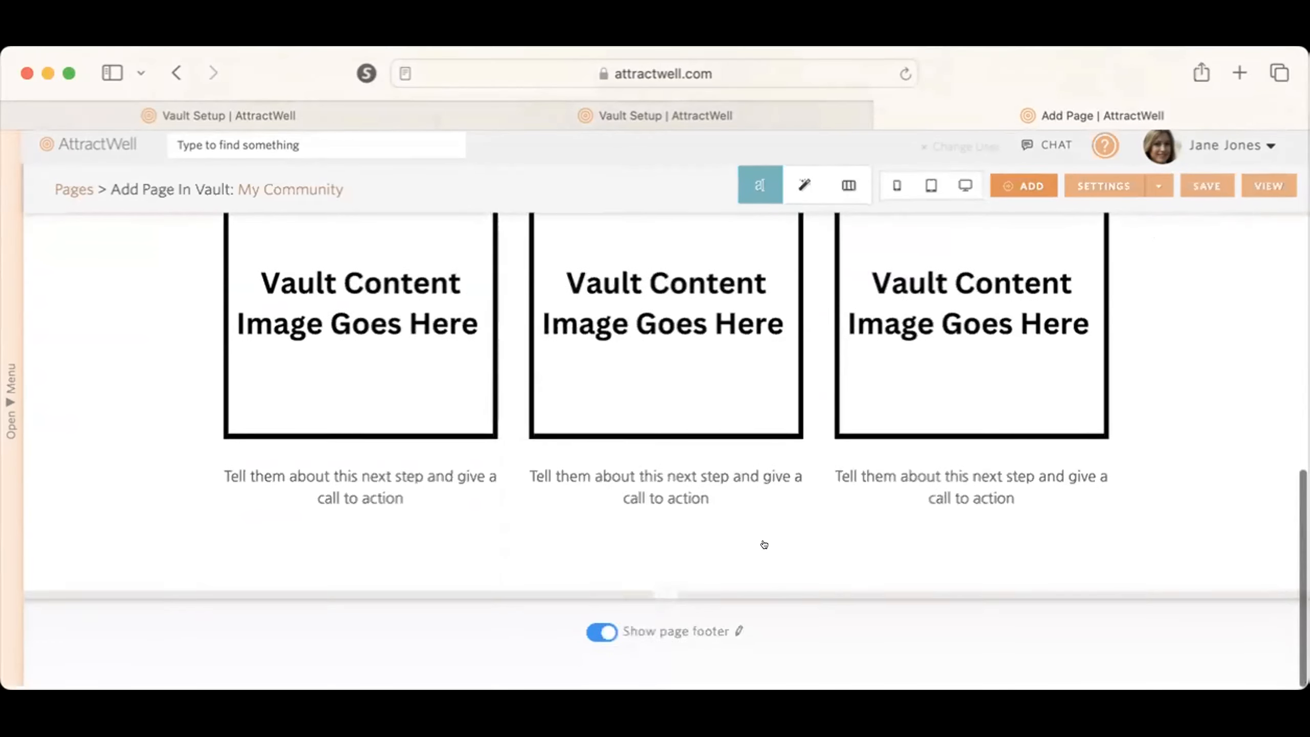
scroll(763, 545, up, 15)
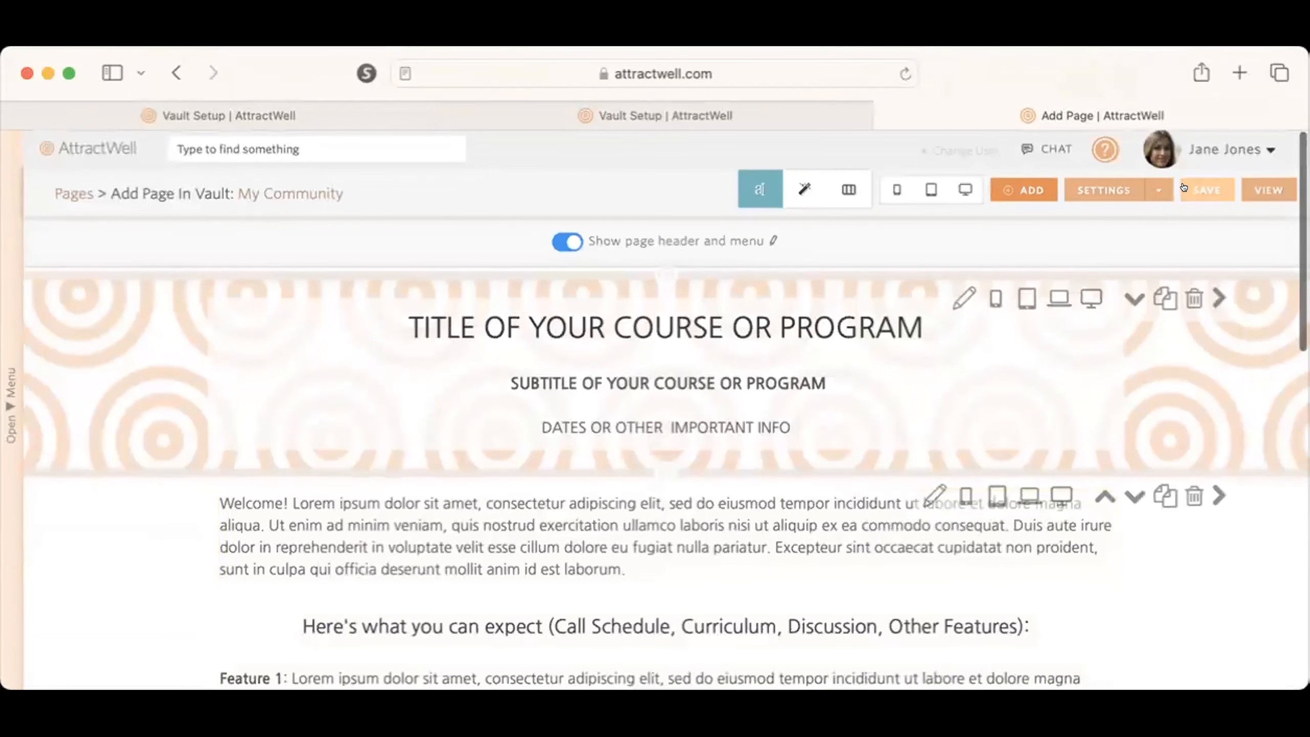
click(1082, 179)
triple_click(207, 255)
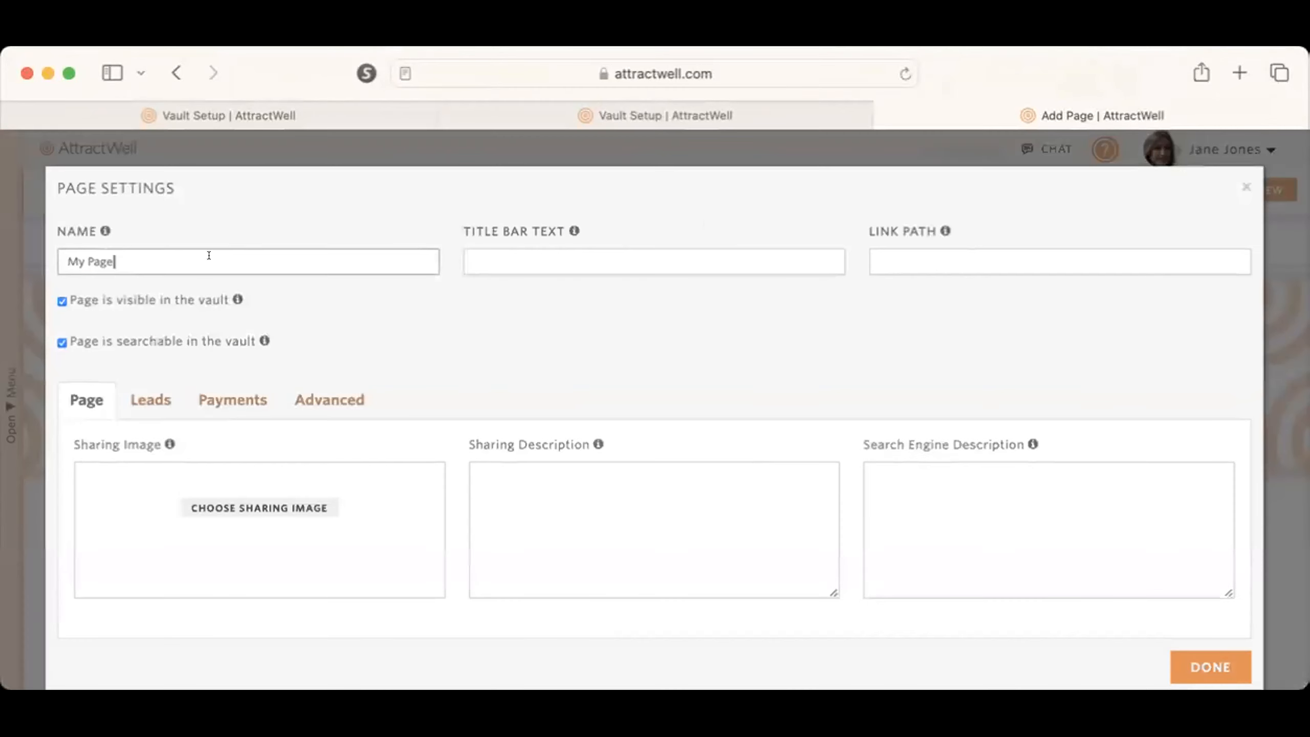
text(Start)
key(Tab)
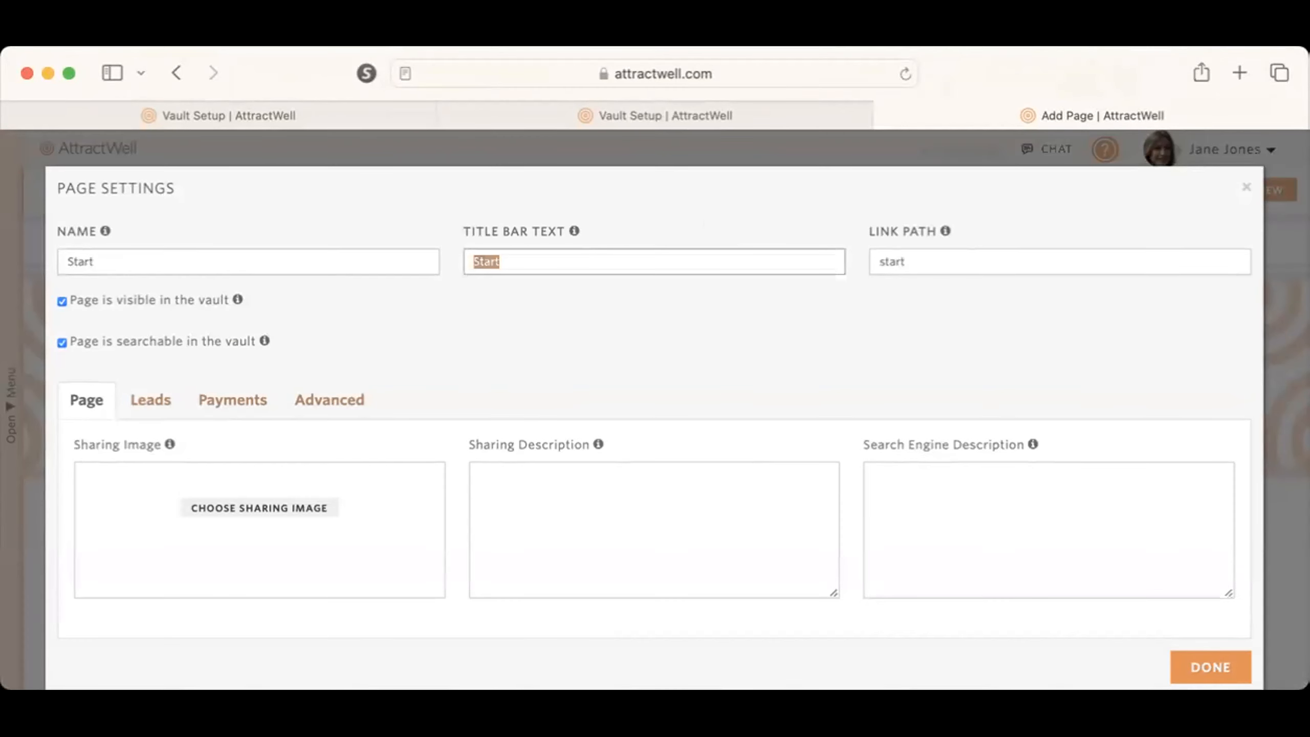
click(108, 240)
text(Here)
Step: Add "Here" to the end of the page's link path, then apply the settings and save the page
click(1038, 241)
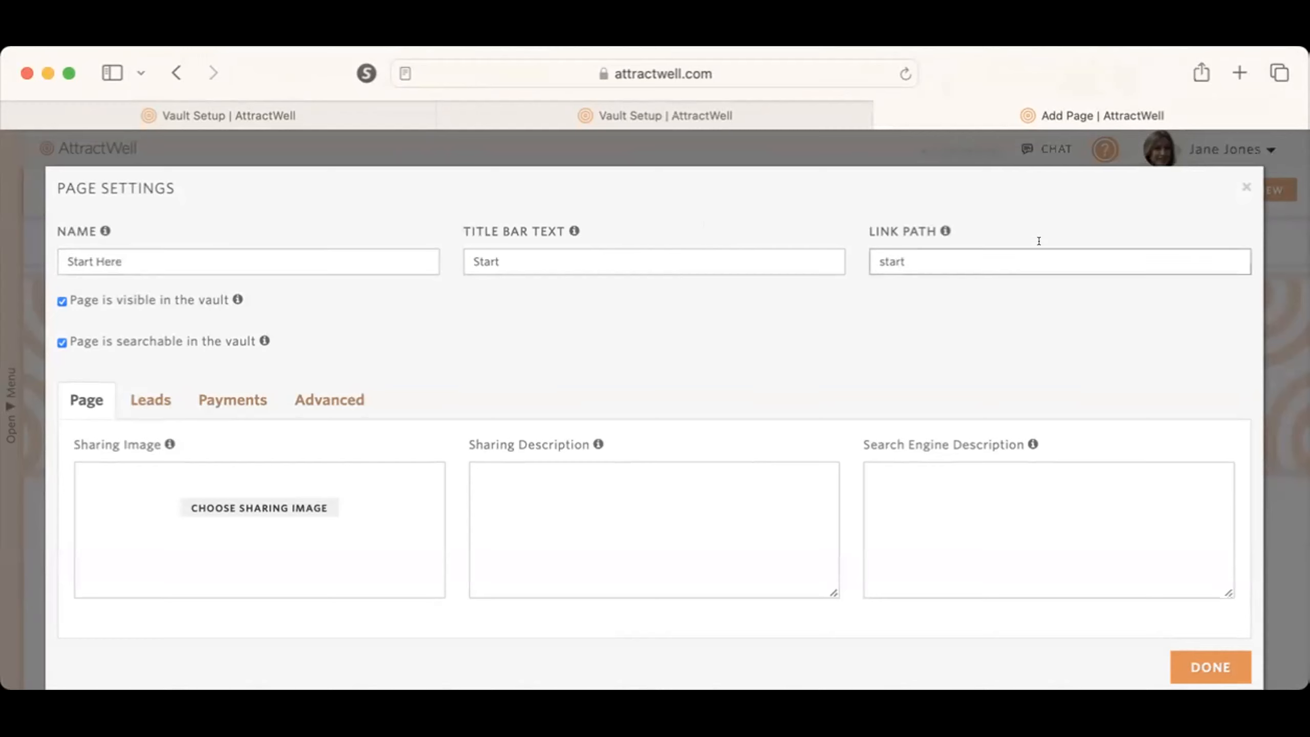
text(Heres)
key(BackSpace)
click(1210, 667)
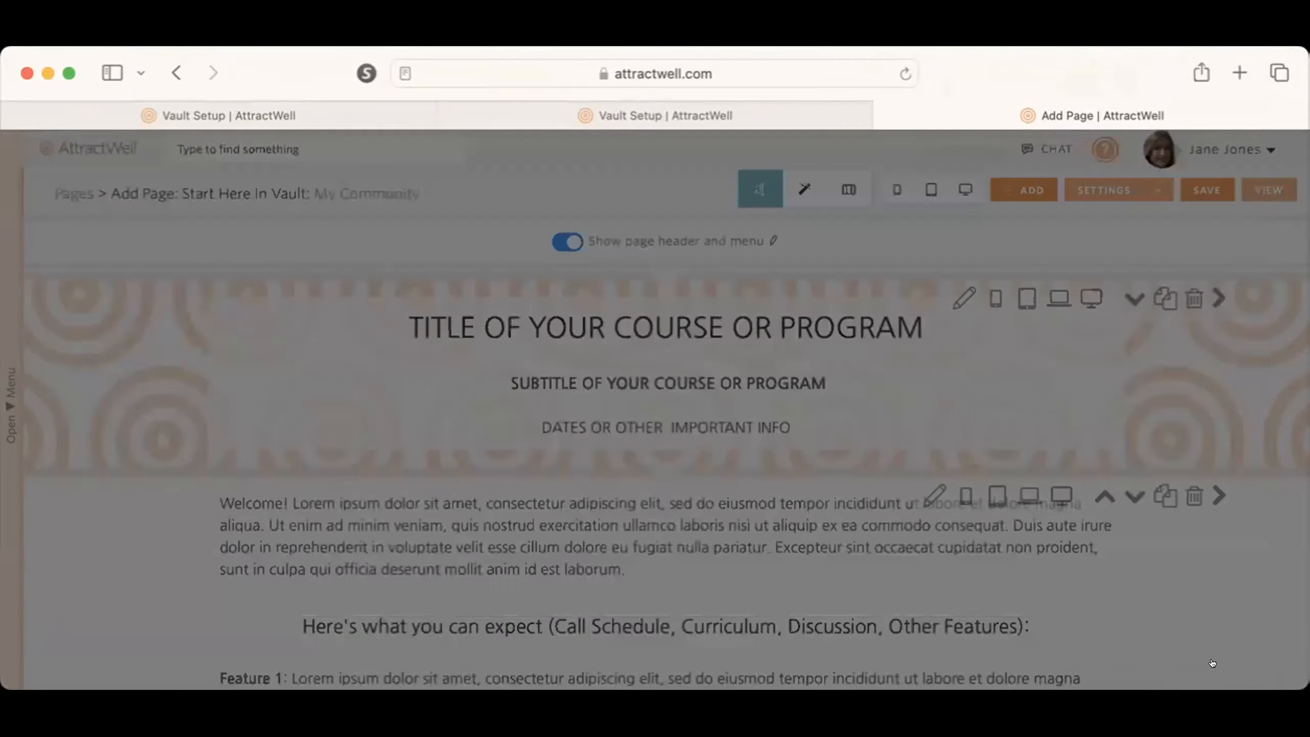
click(1208, 187)
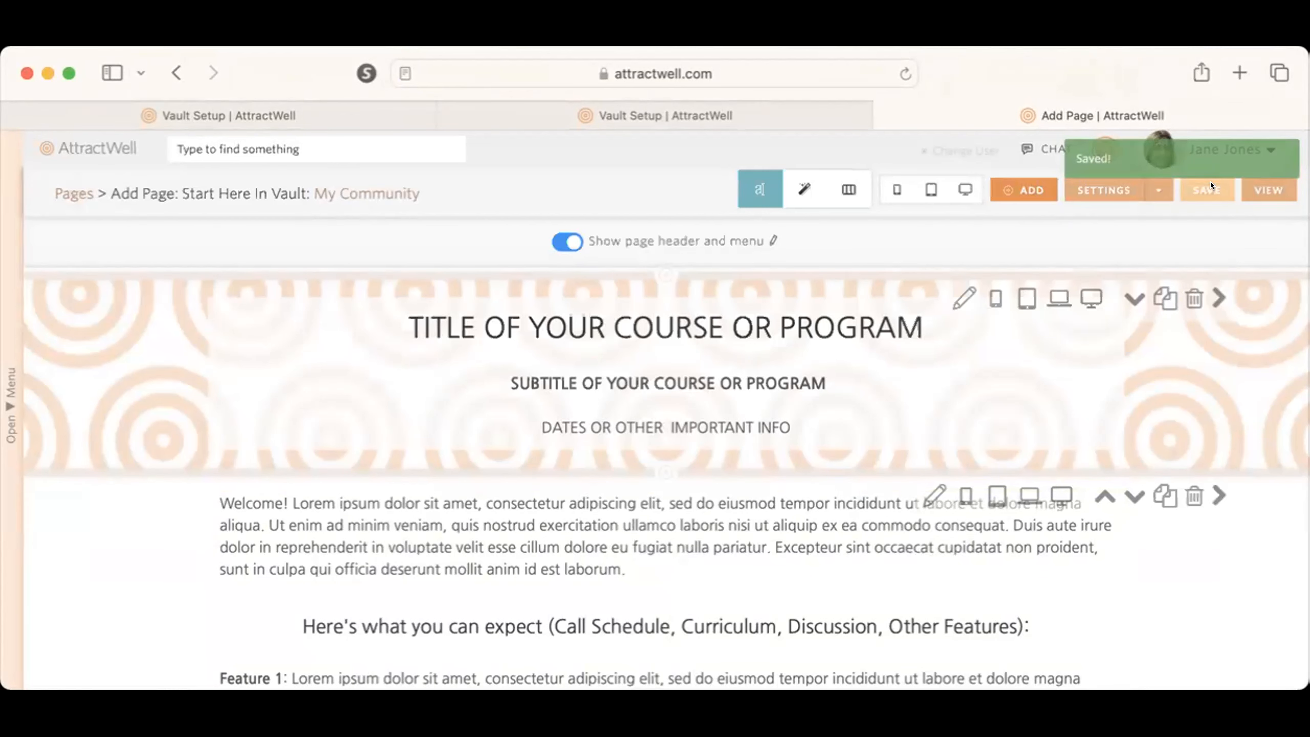
Step: Return to the vault setup and move the Start Here page above Community Chat in the vault contents
click(874, 106)
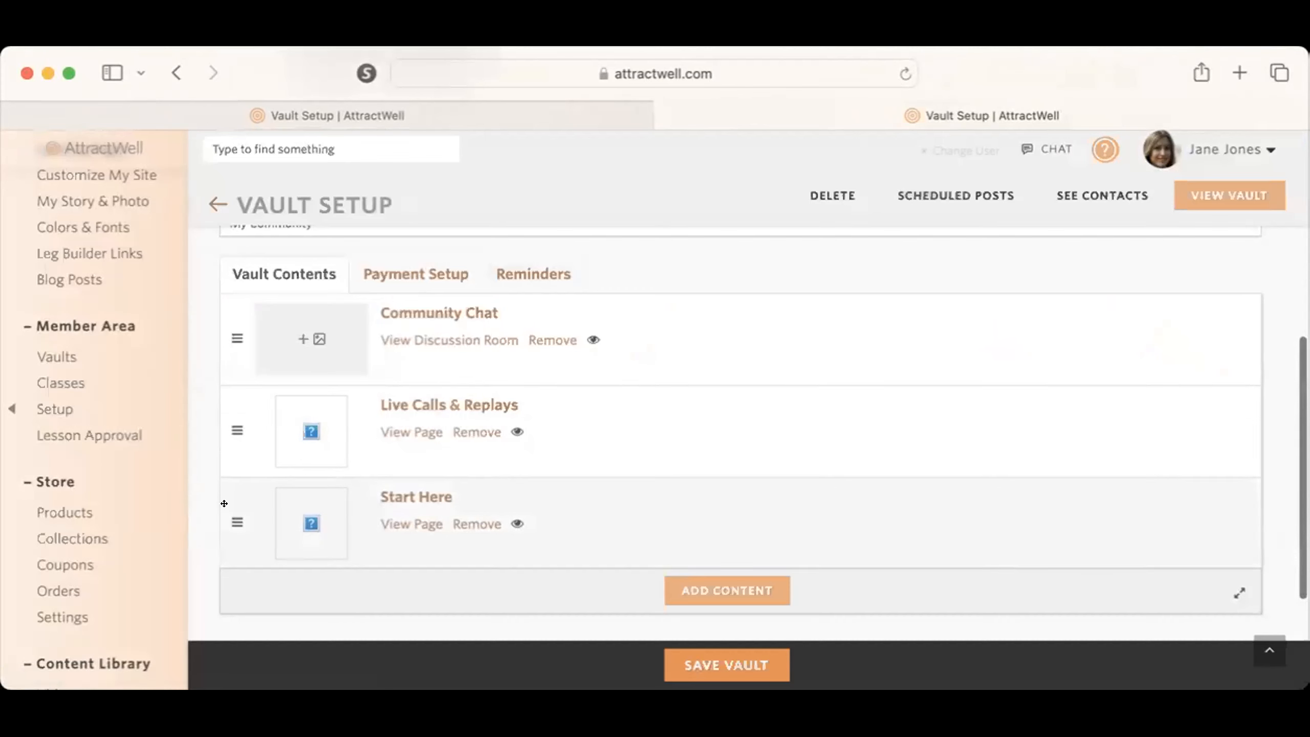
drag(225, 505, 225, 299)
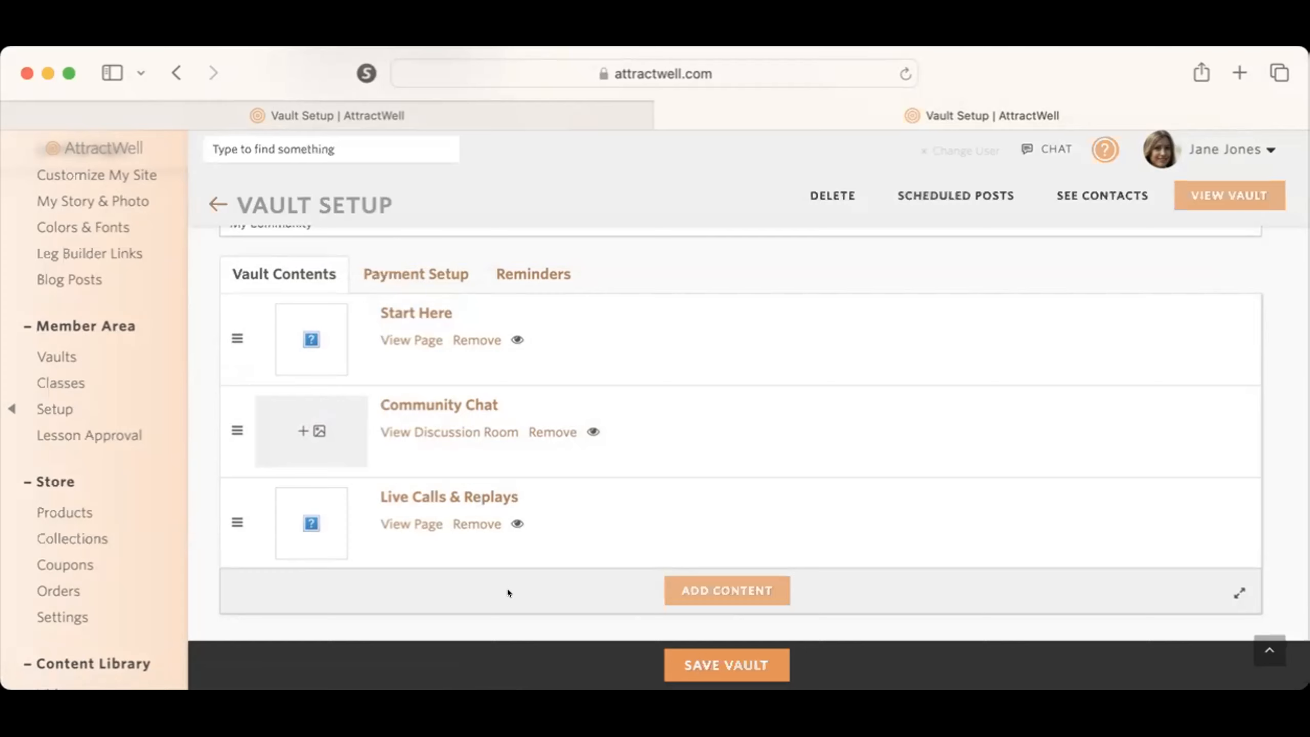
Step: Copy the "My Favorite Things" page into the vault as new content
click(695, 589)
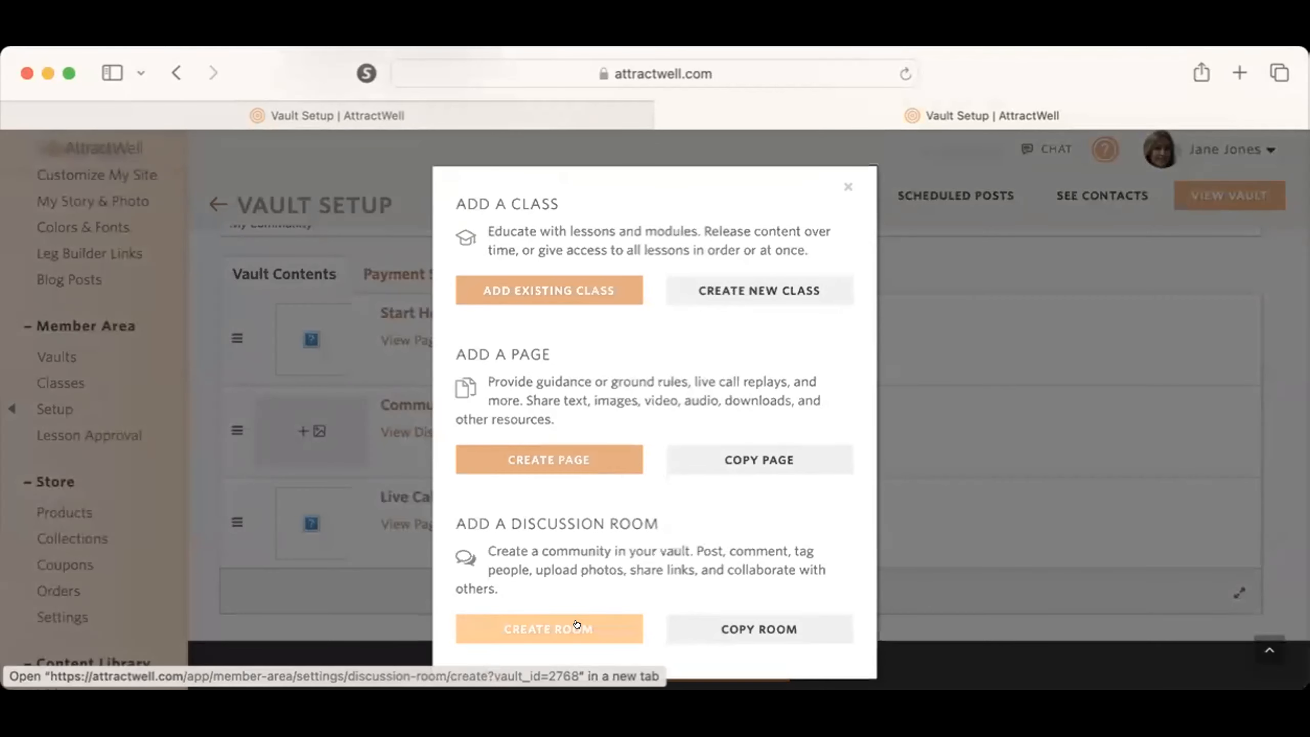
click(743, 457)
click(654, 221)
text(fa)
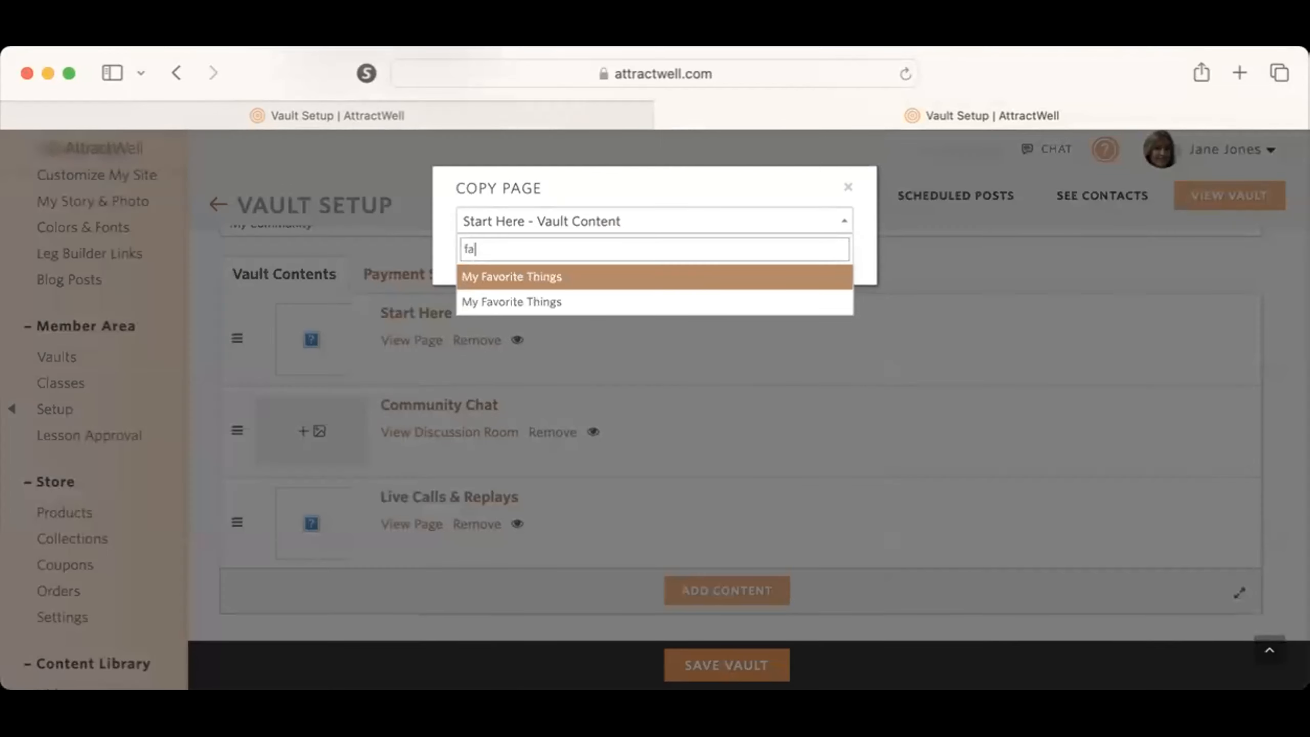
text(vorit)
click(557, 273)
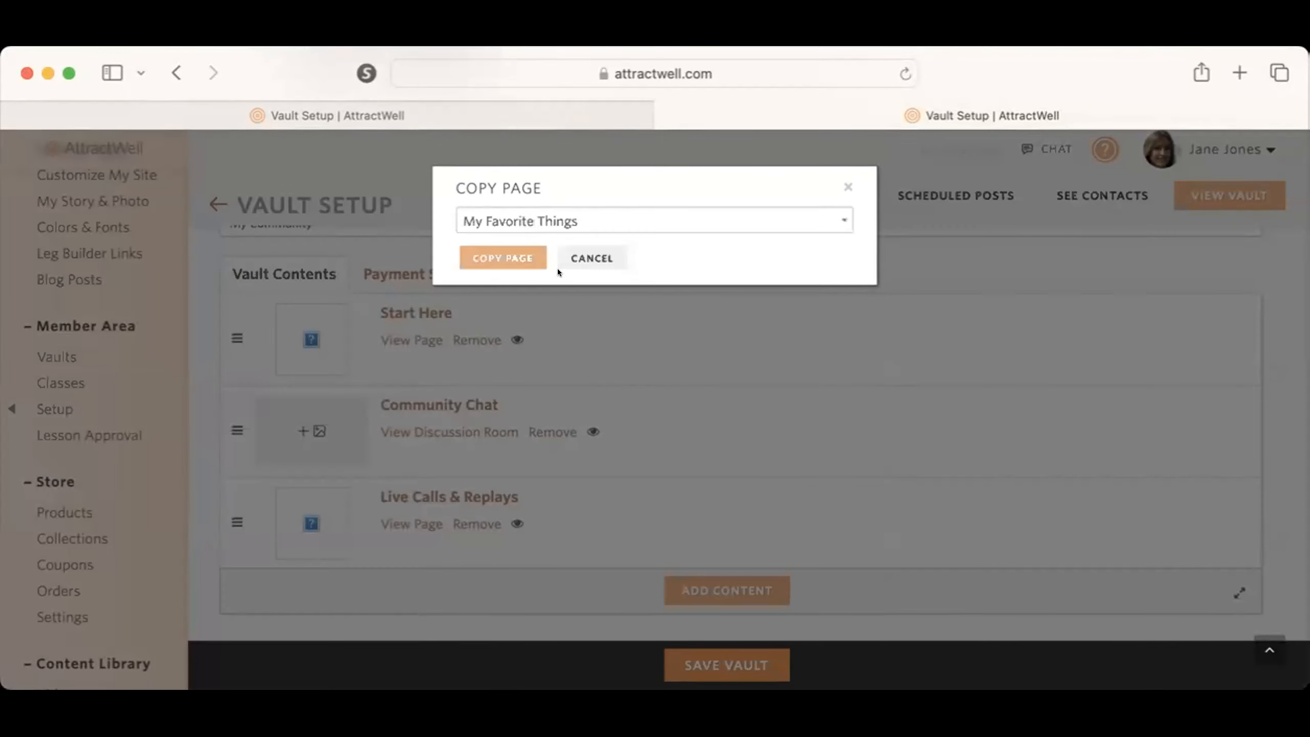
click(495, 261)
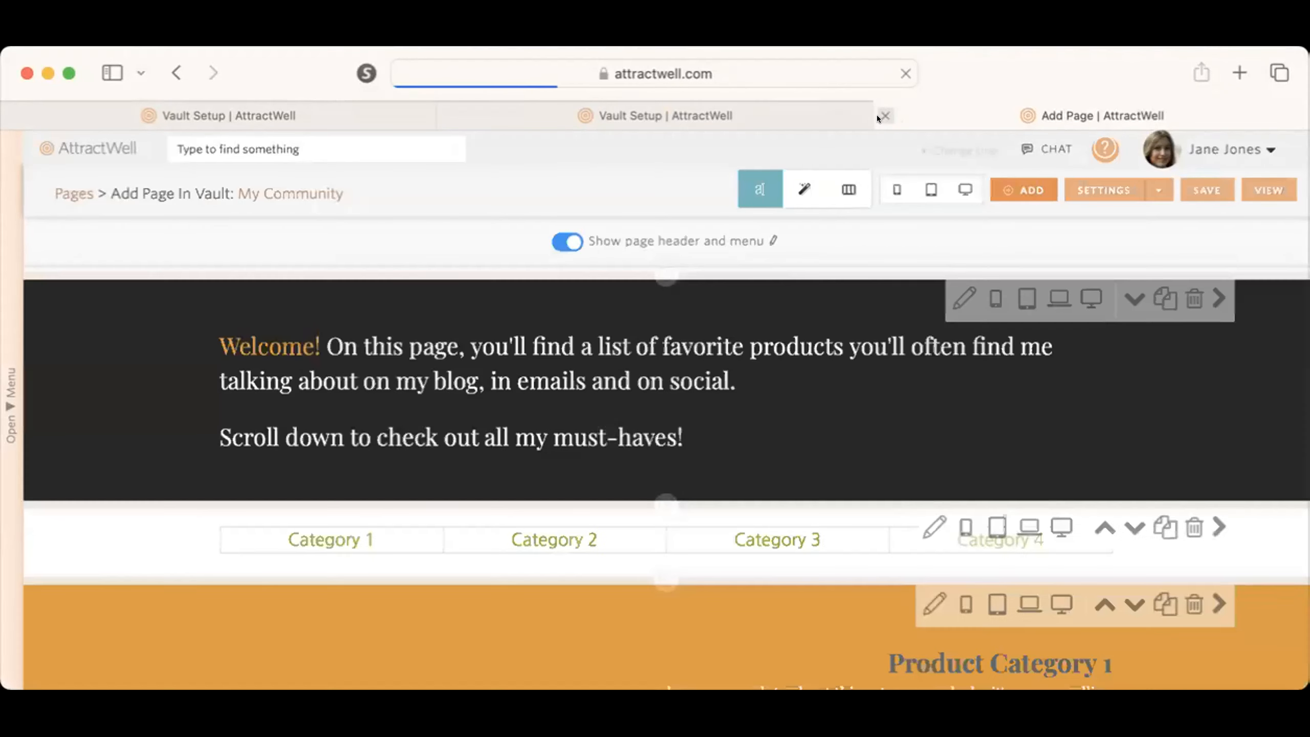
Step: Name the copied favorites page "Shopping Guide" in its page settings and save the page
click(1103, 200)
double_click(153, 254)
triple_click(153, 255)
text(Shopping Guide)
key(Tab)
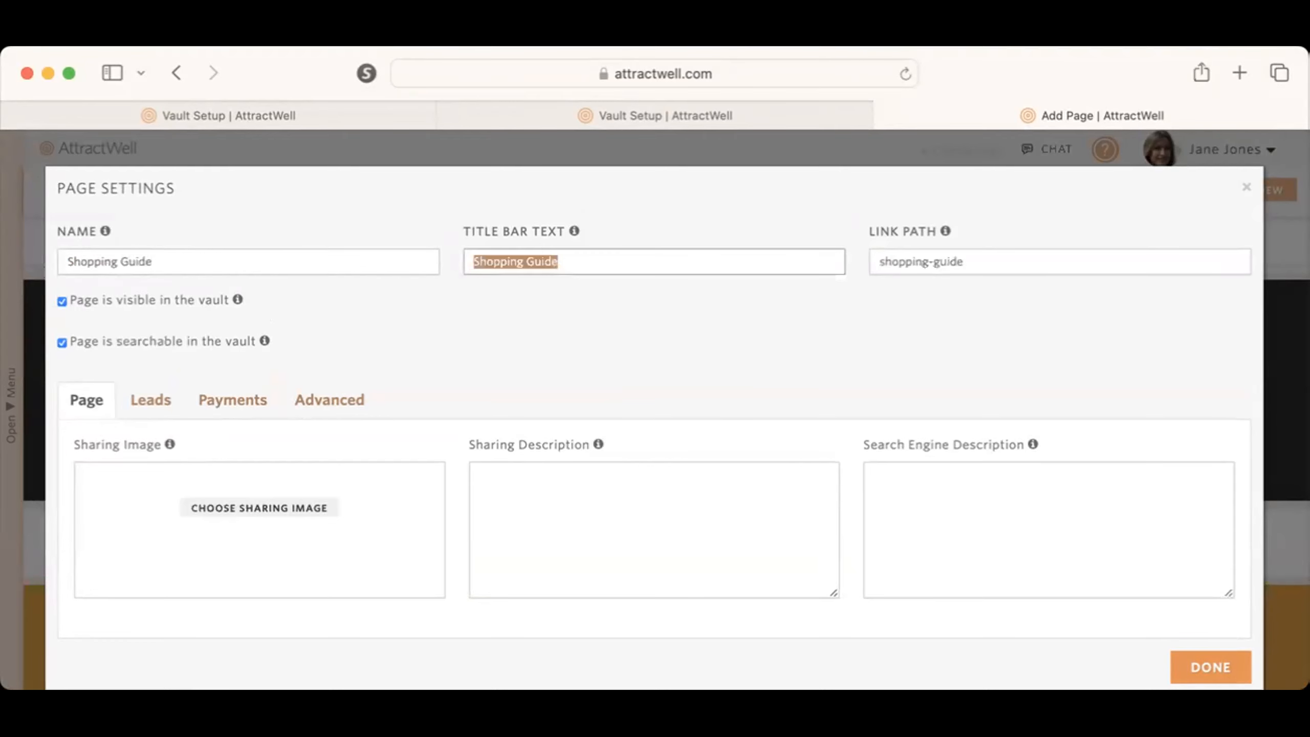
click(1201, 664)
click(1208, 184)
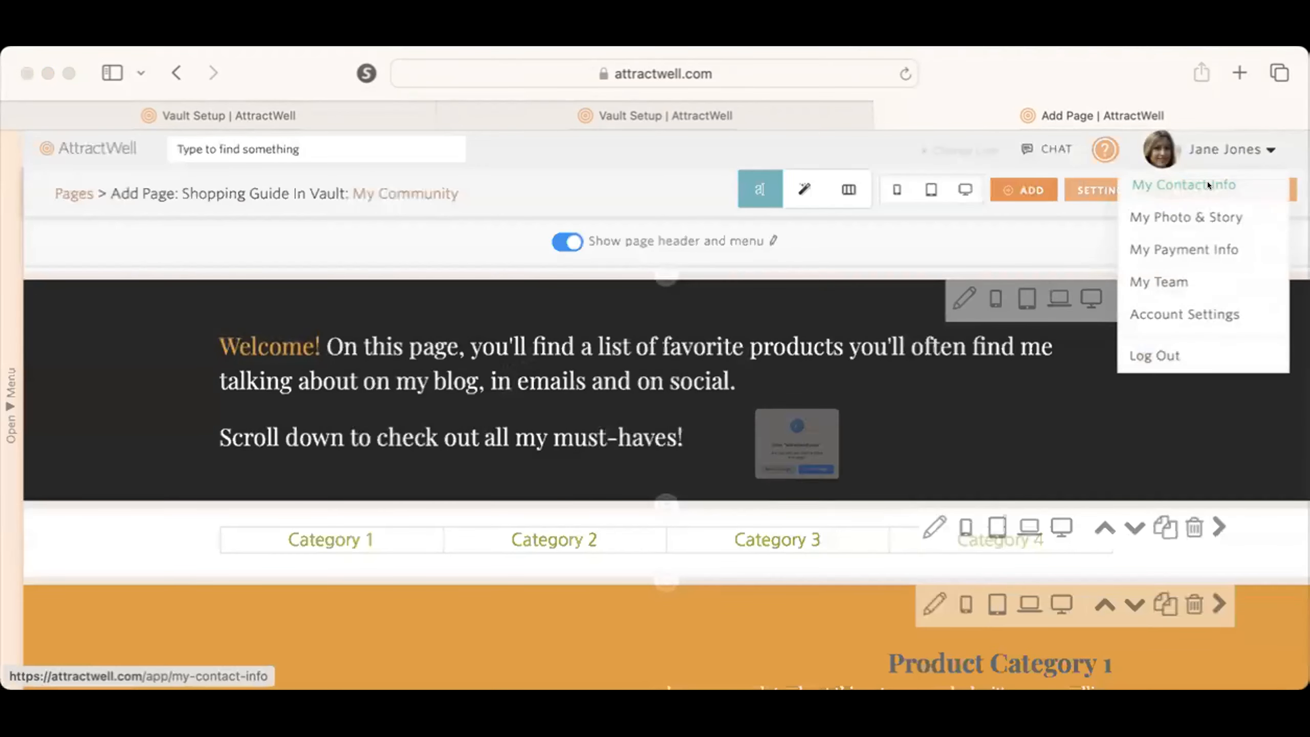
click(773, 534)
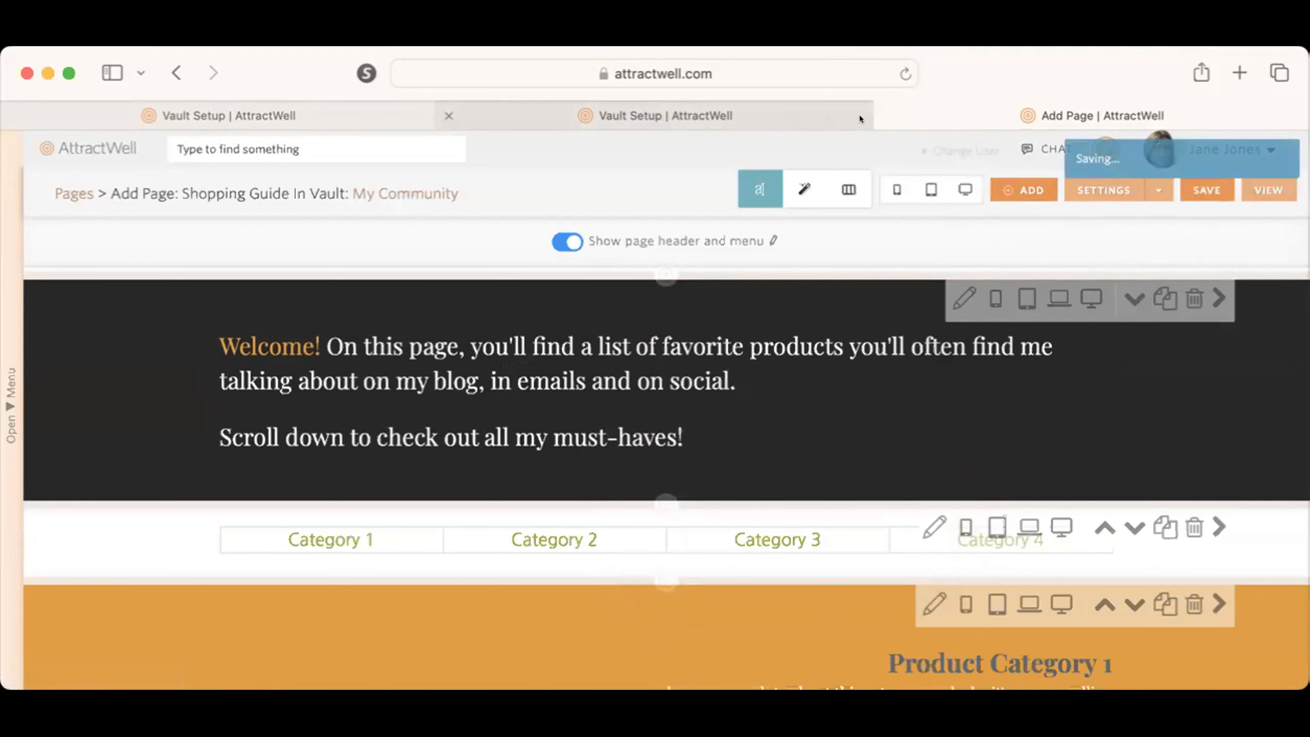
Step: Return to the vault setup and review the setup guide and the list of vault contents
click(885, 115)
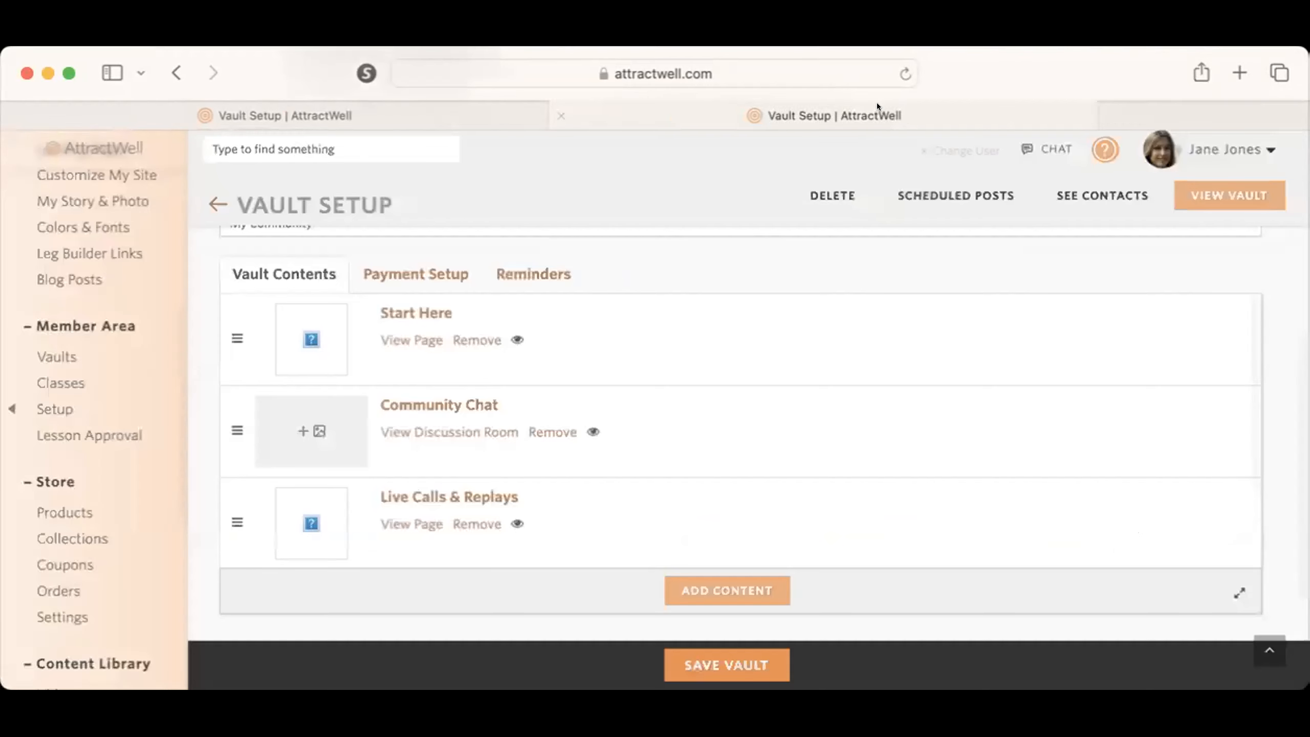
scroll(663, 492, up, 3)
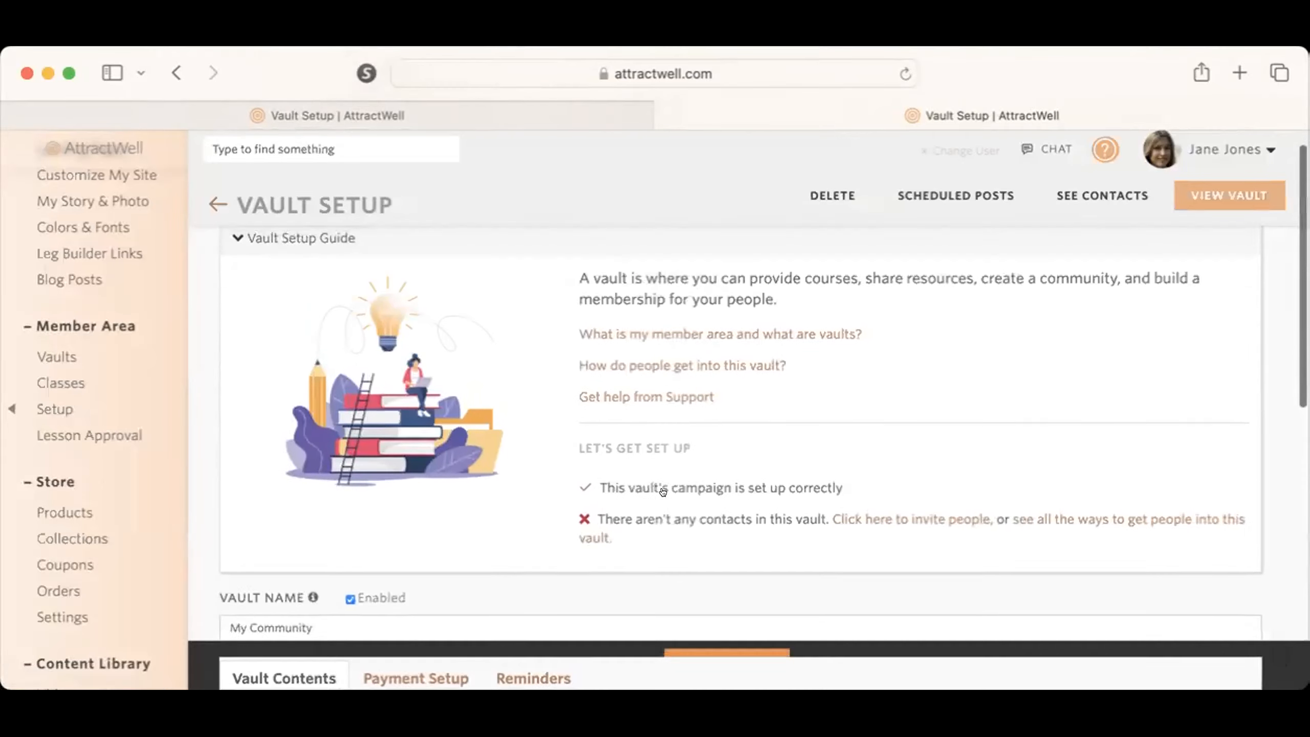
scroll(662, 491, down, 10)
scroll(644, 490, up, 2)
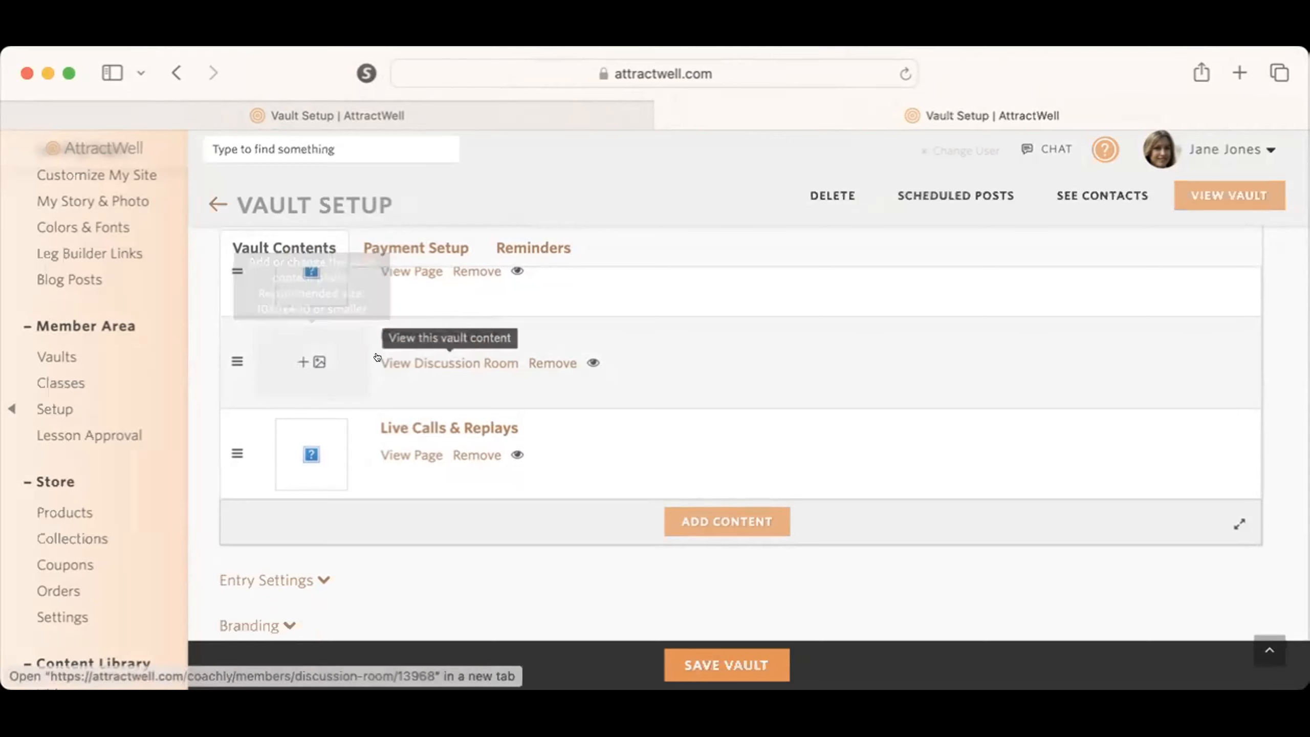
scroll(375, 342, up, 3)
scroll(531, 545, down, 3)
scroll(531, 546, down, 5)
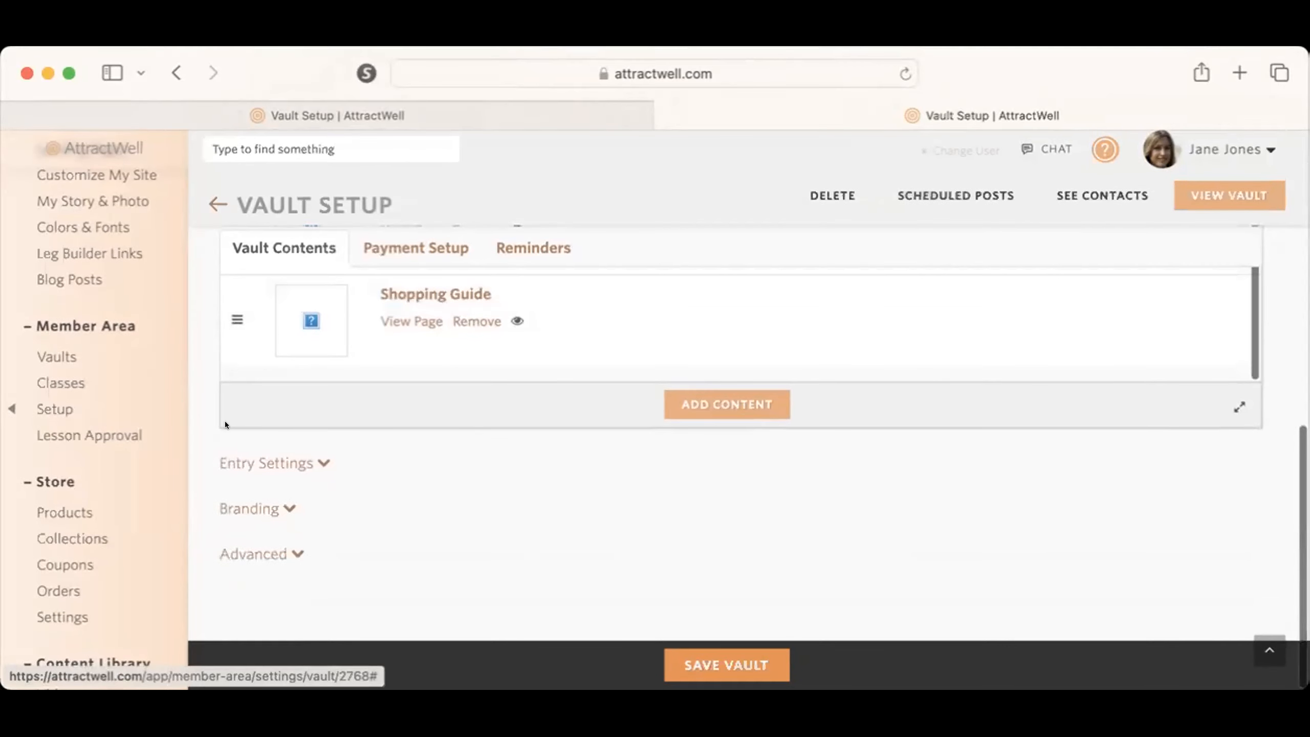
Step: In the vault's entry settings, let others in the member area see and join this vault
click(246, 459)
scroll(506, 467, down, 5)
click(405, 338)
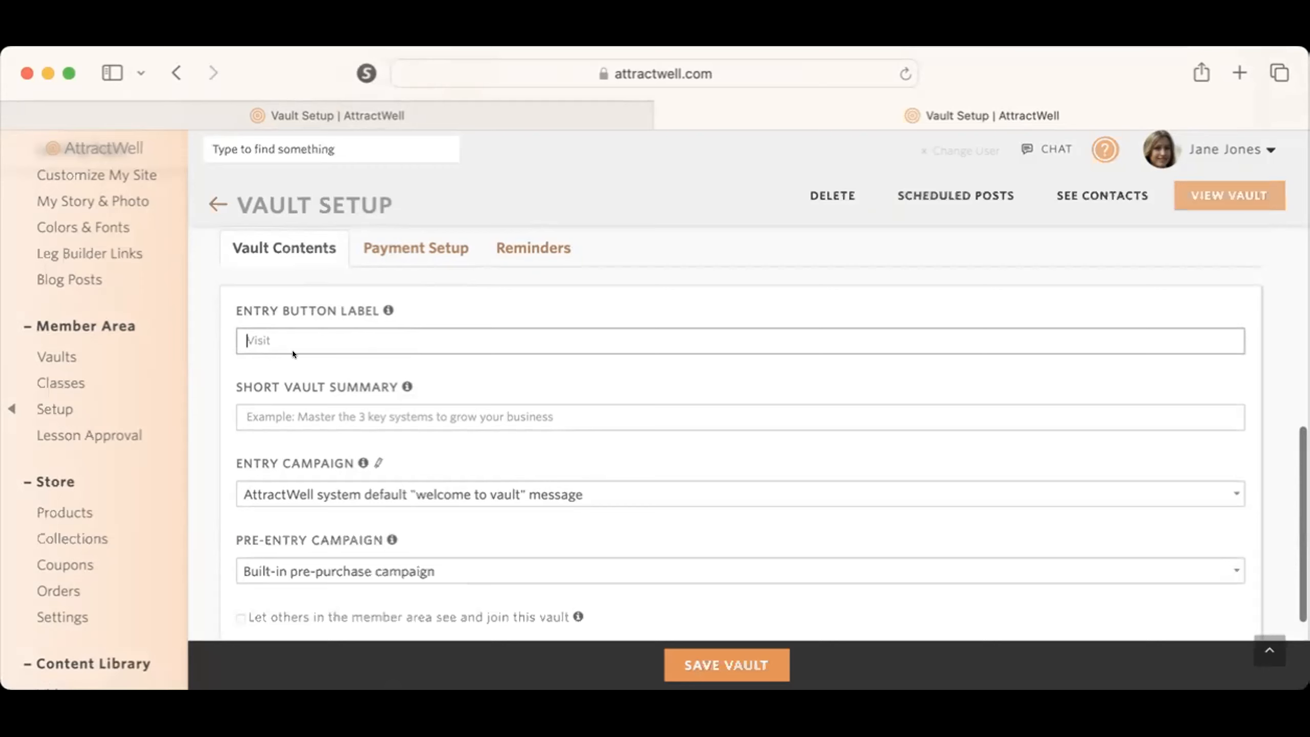
scroll(292, 352, down, 2)
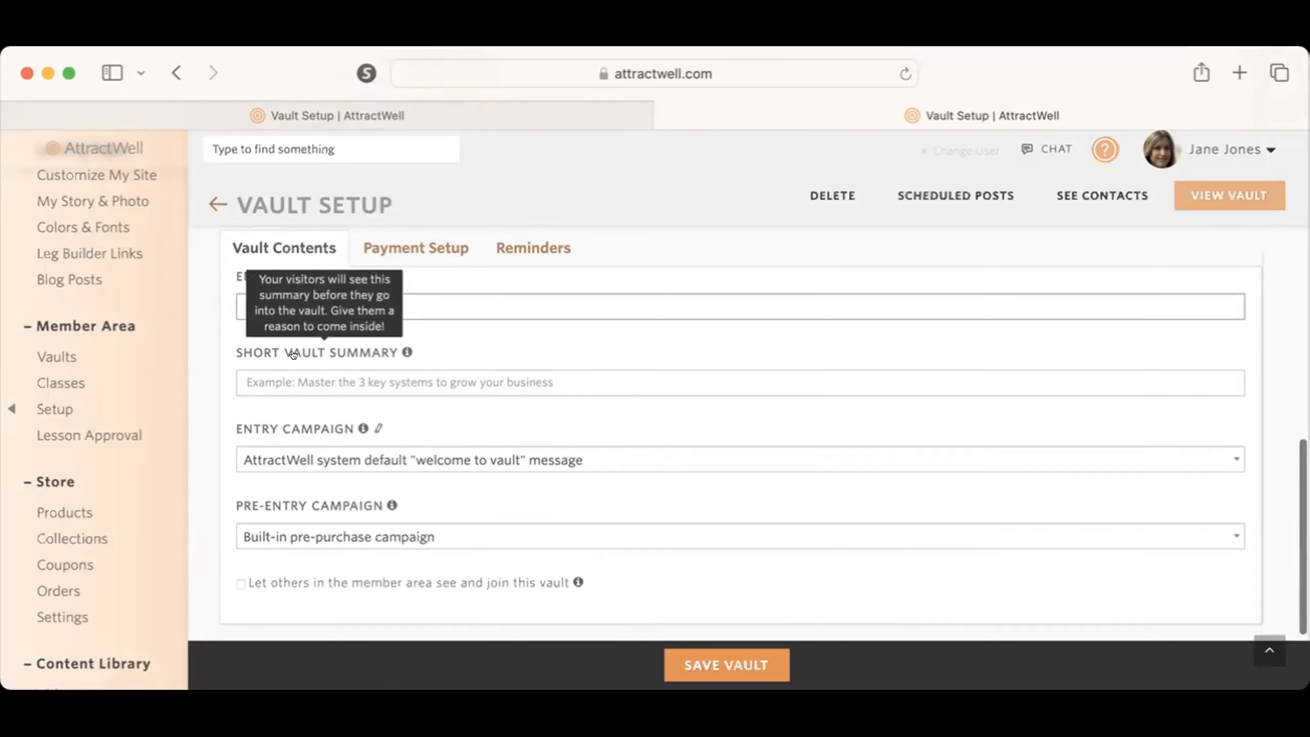
click(319, 375)
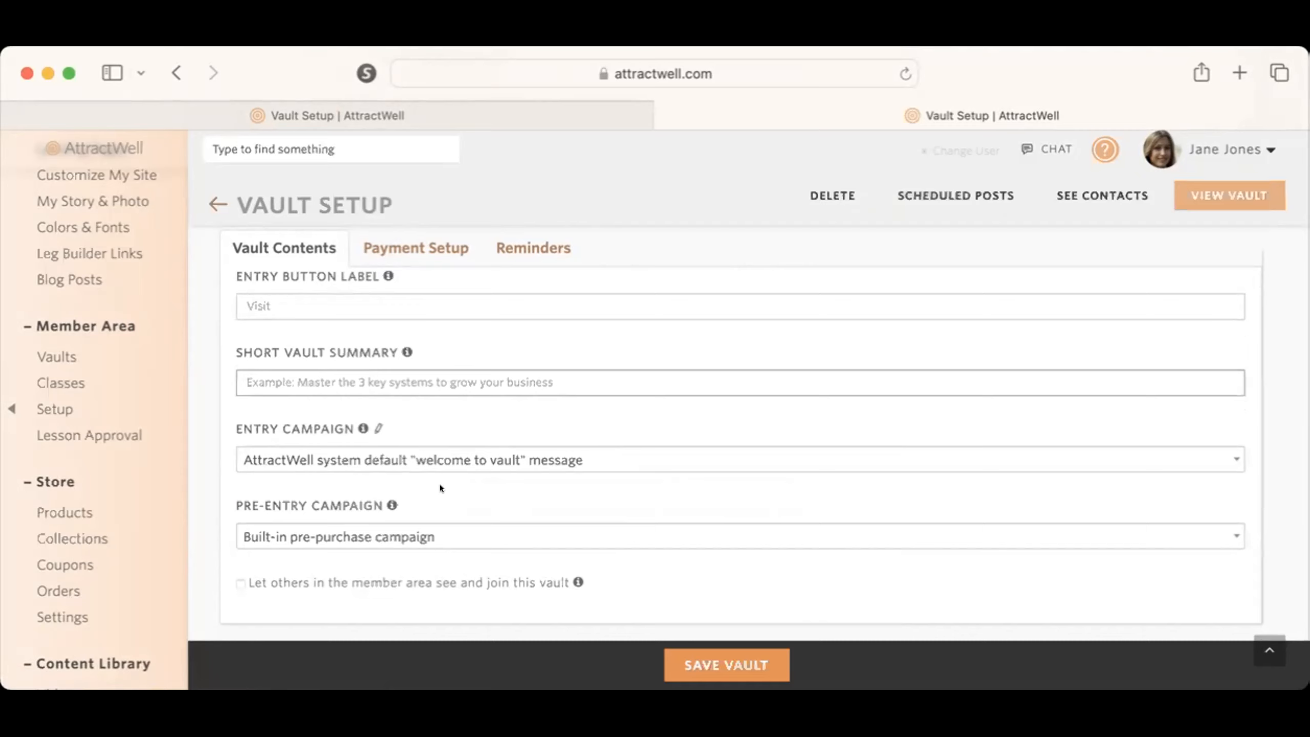
scroll(440, 486, down, 3)
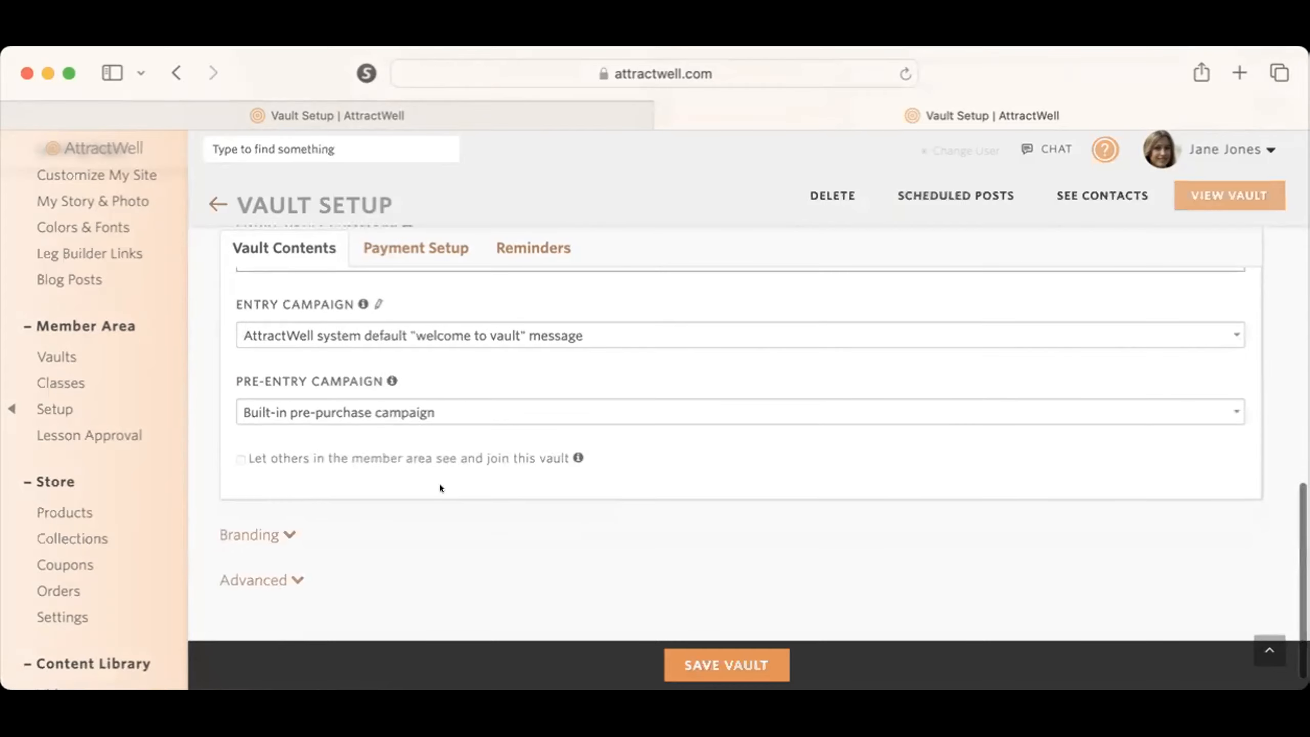
click(241, 458)
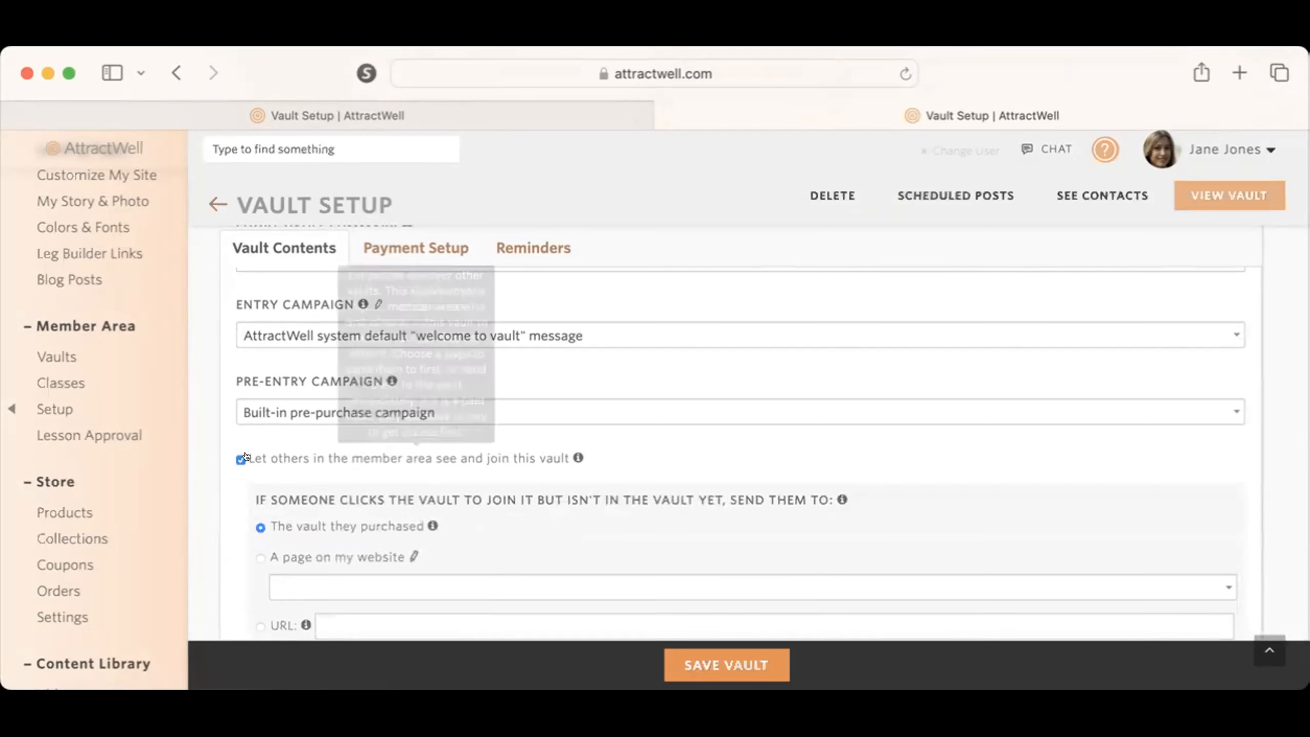
scroll(442, 552, down, 2)
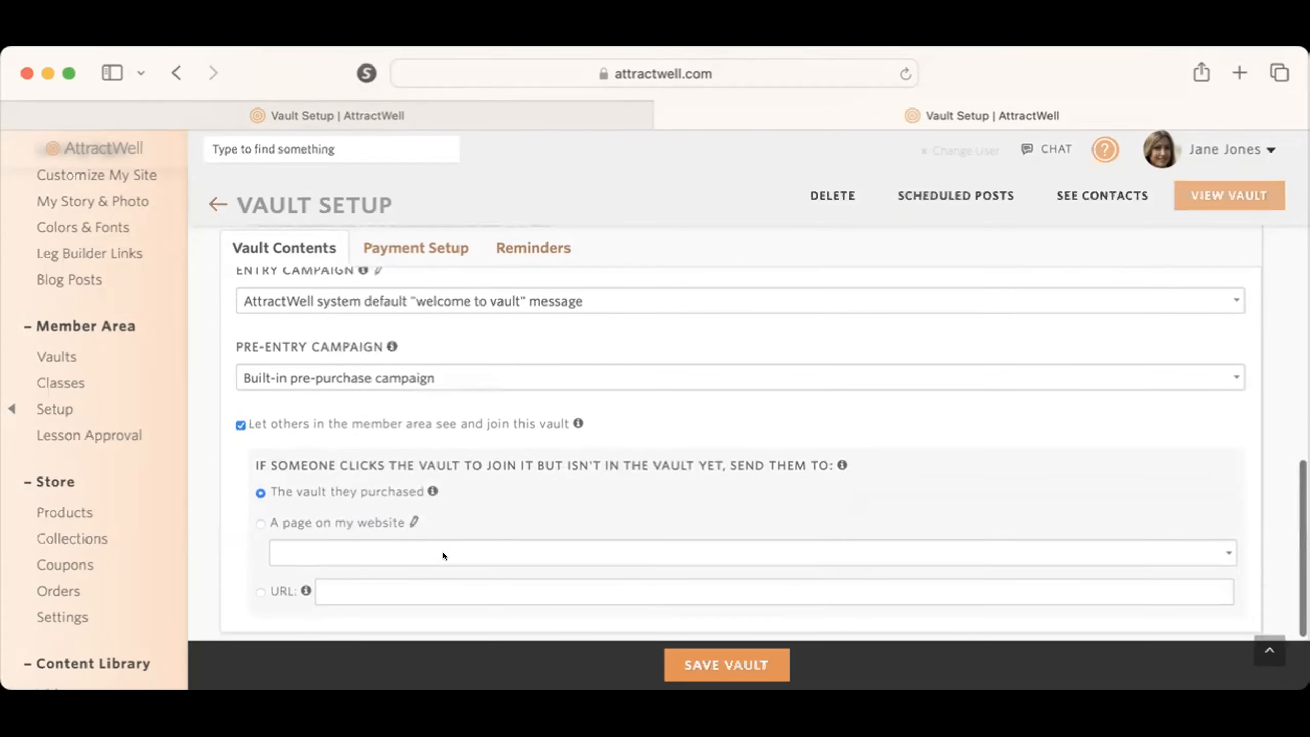
scroll(442, 550, down, 2)
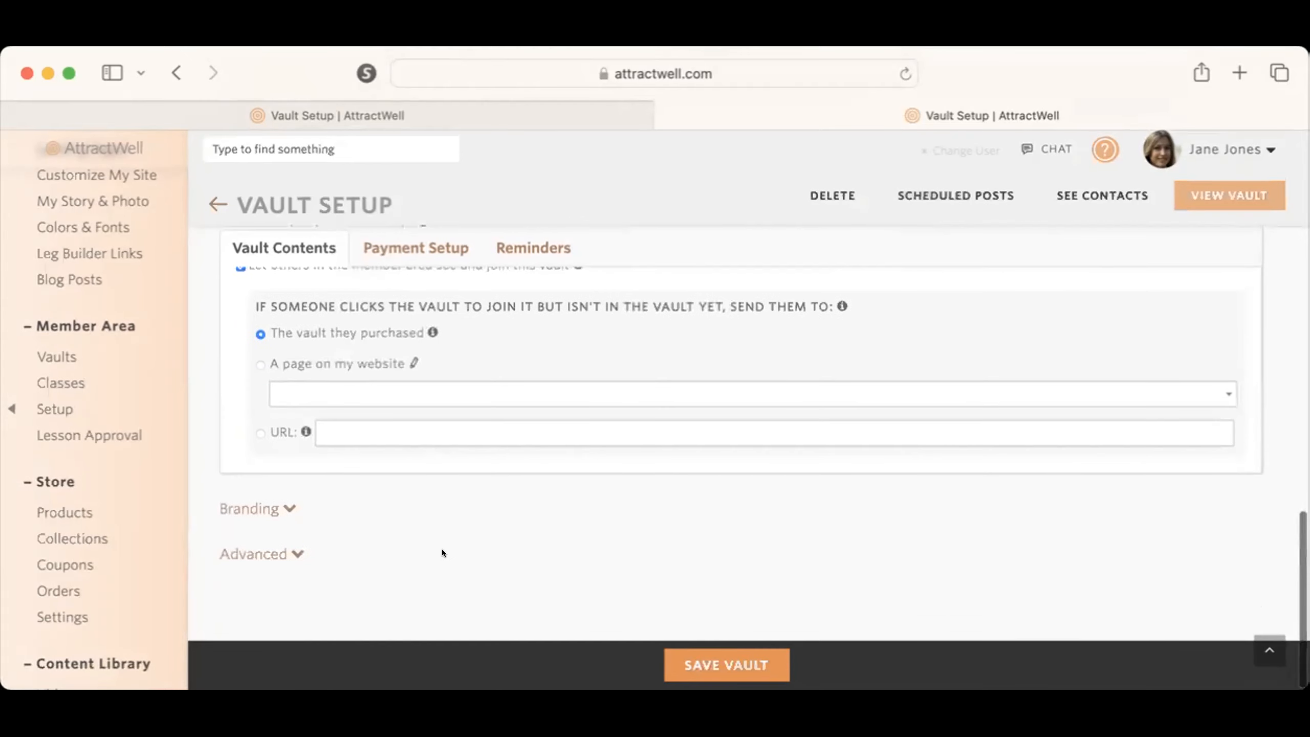
scroll(442, 550, up, 3)
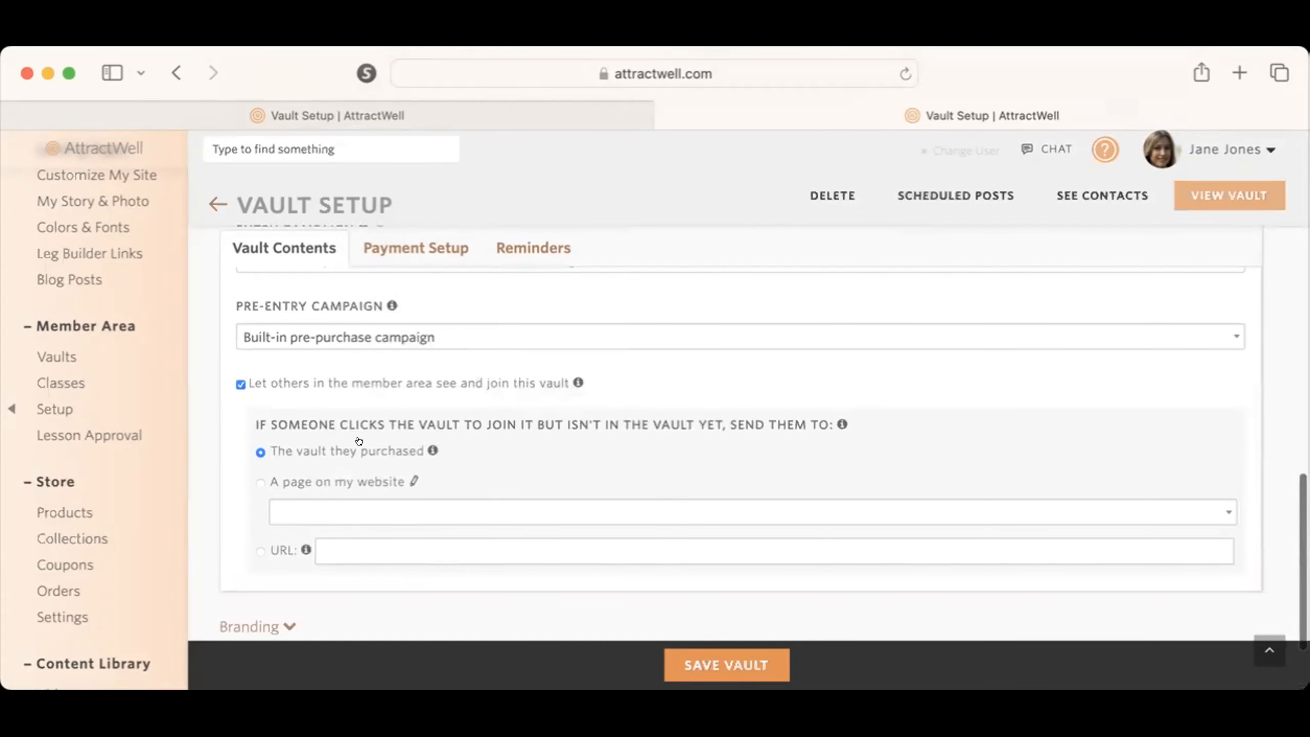
scroll(347, 445, down, 3)
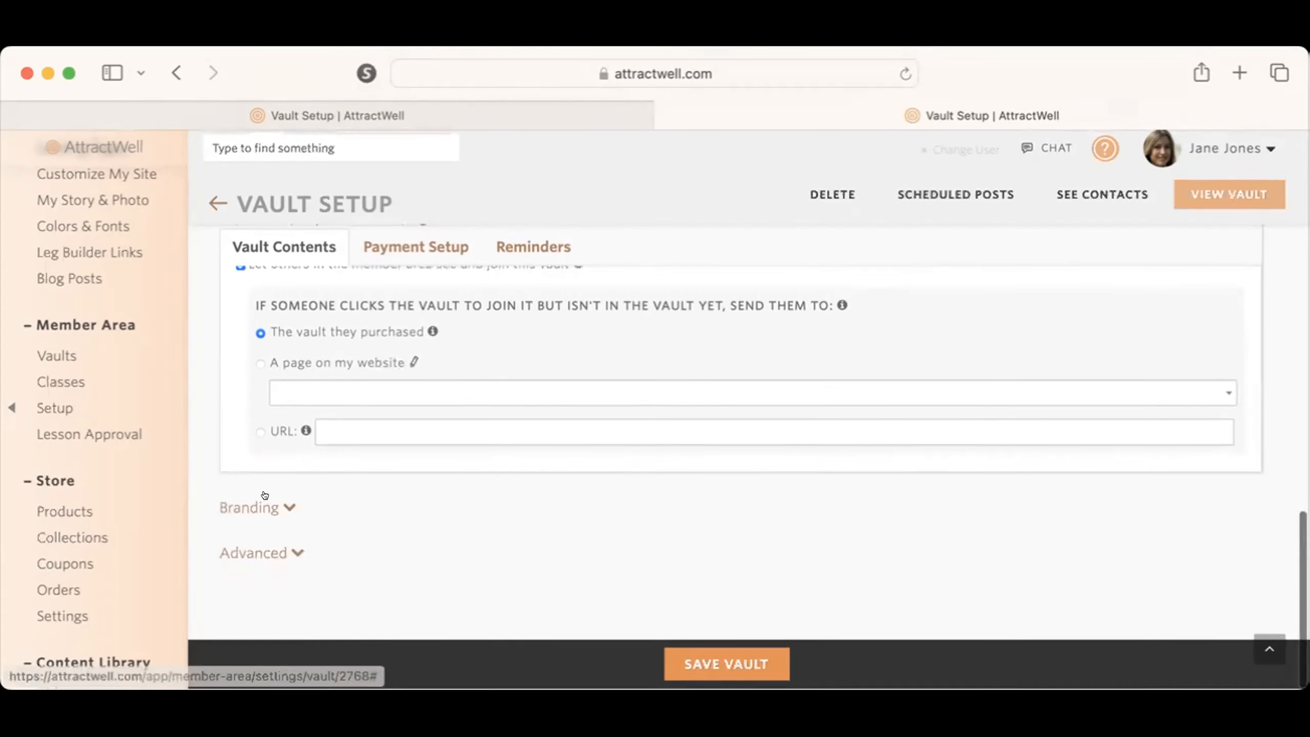
Step: Expand the vault's branding options, review the photo and description settings, and save the vault
click(258, 507)
scroll(522, 517, down, 8)
scroll(522, 517, up, 3)
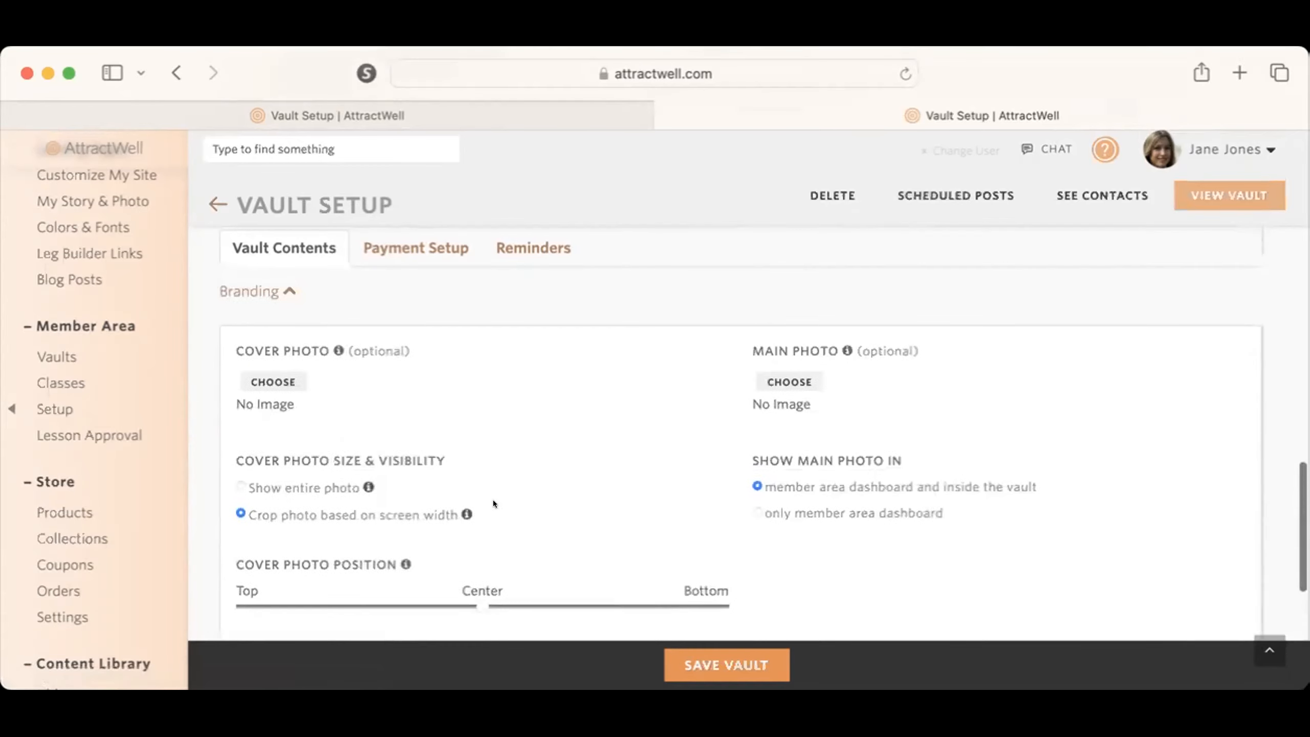
scroll(804, 417, down, 6)
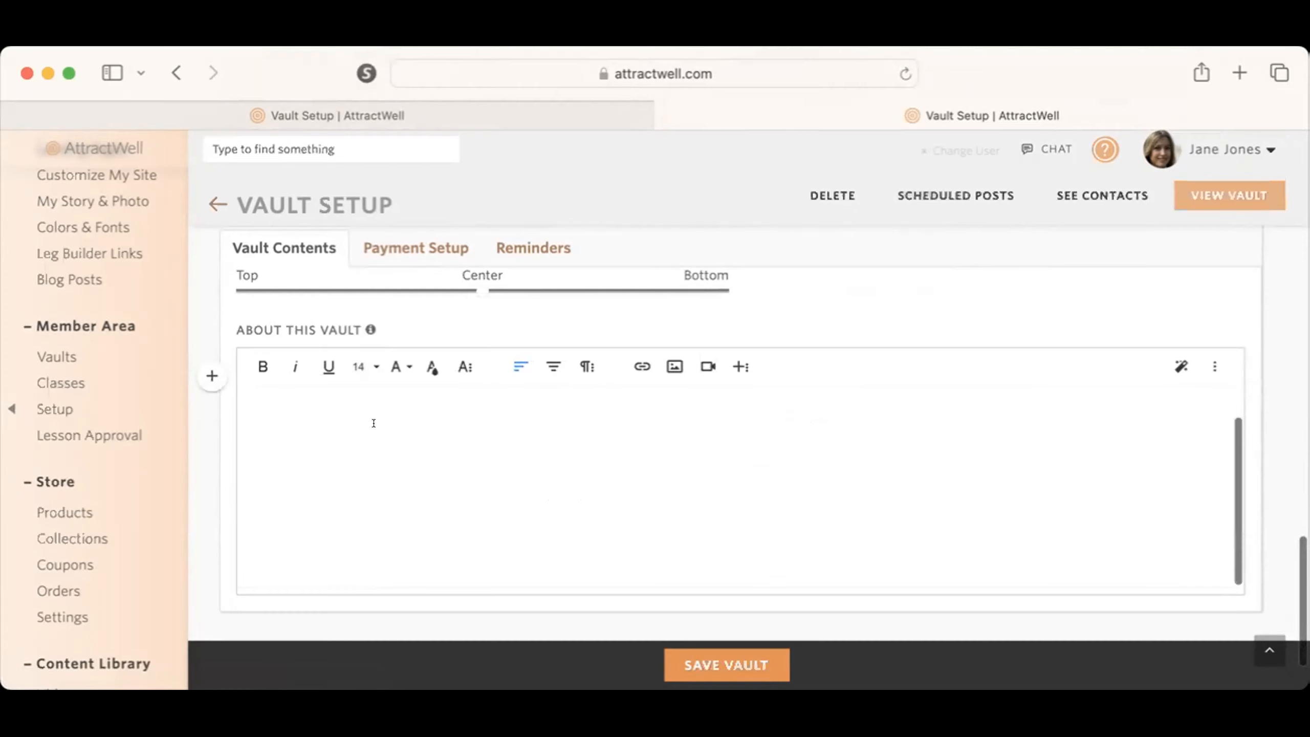
scroll(418, 473, down, 2)
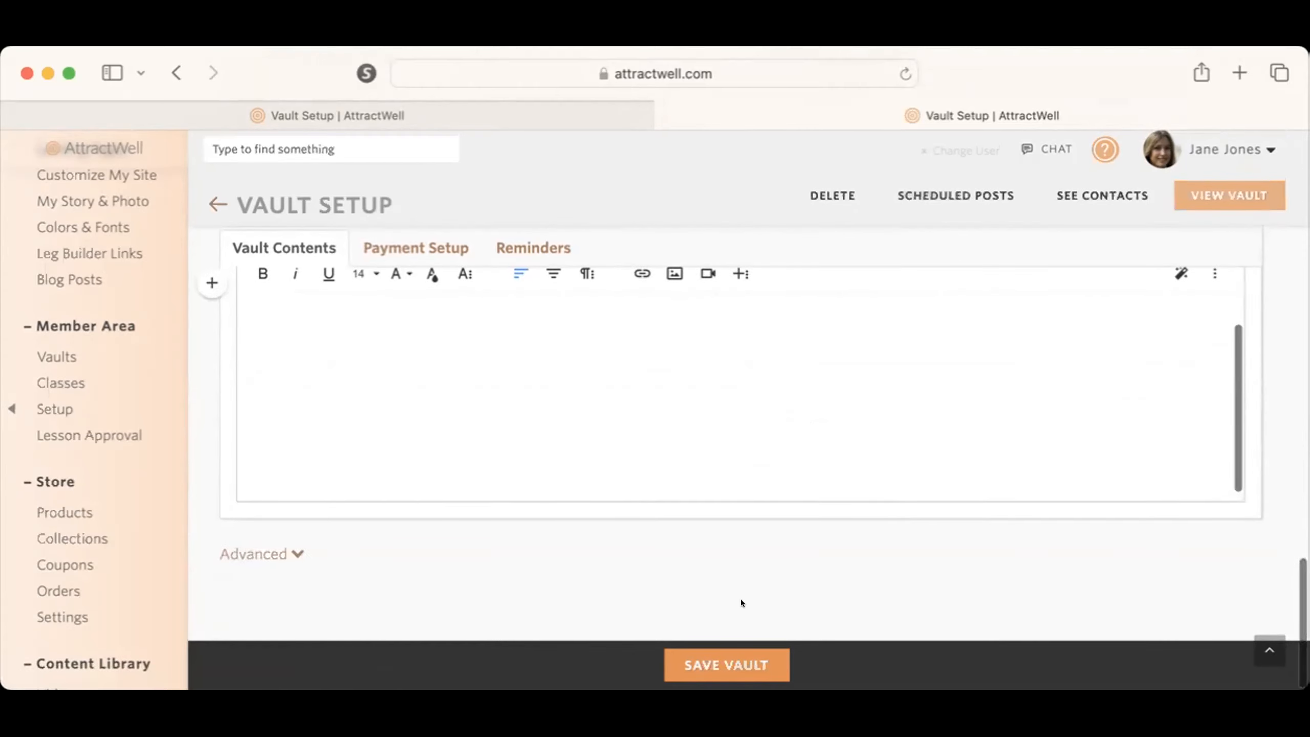
click(739, 657)
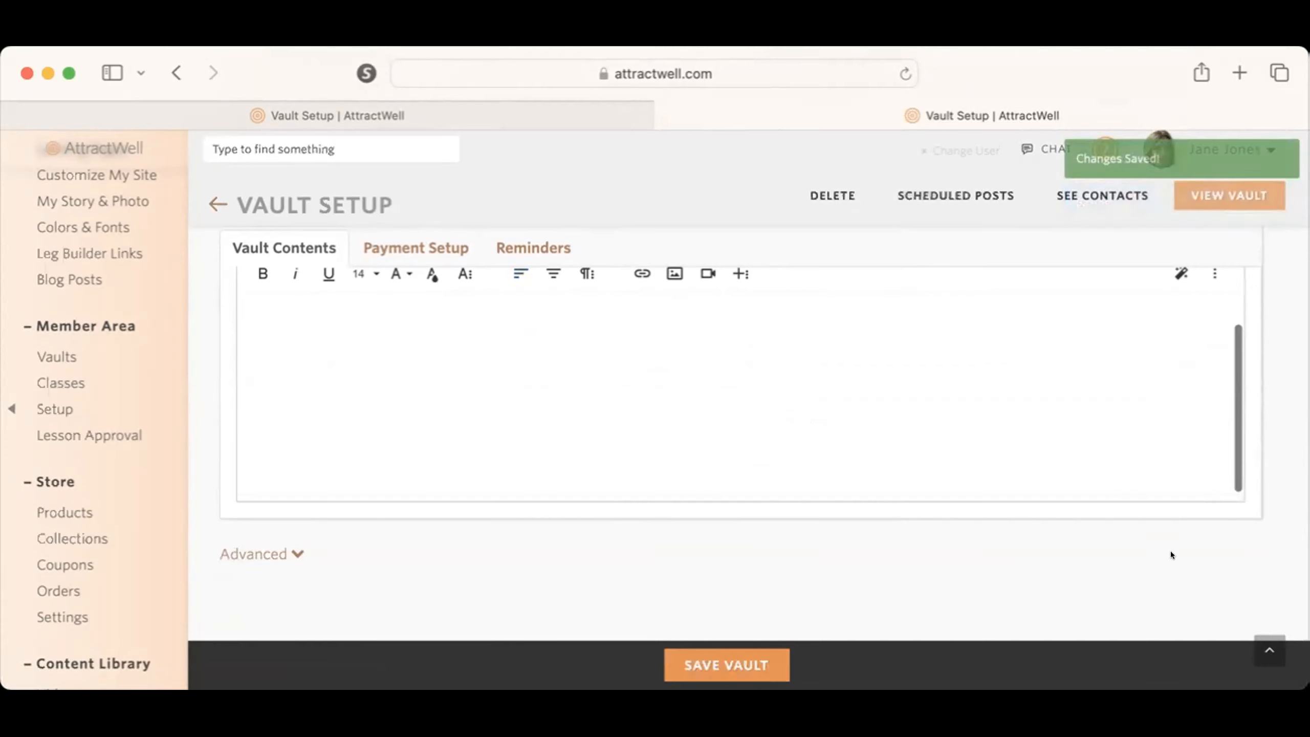
Step: Go to the website's landing pages and add a new landing page
scroll(1171, 551, up, 10)
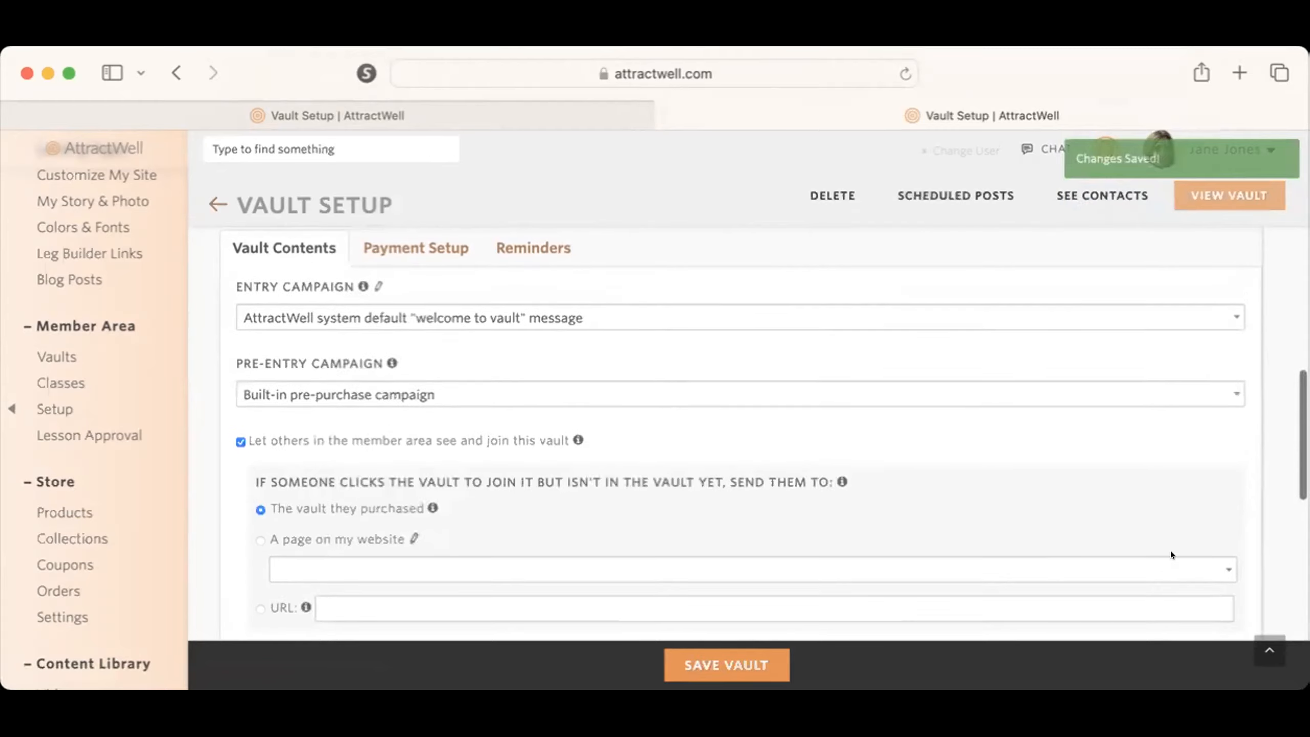
scroll(1171, 551, up, 10)
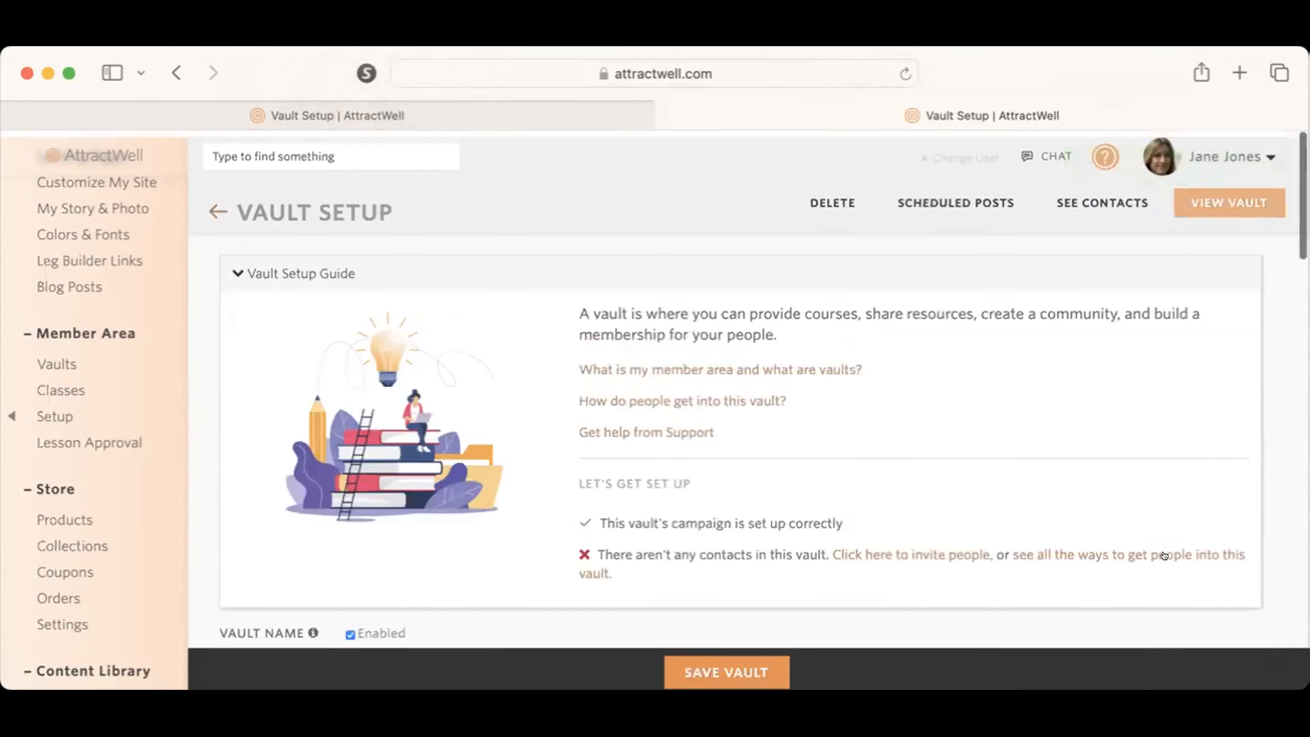
scroll(107, 465, up, 8)
scroll(108, 473, up, 2)
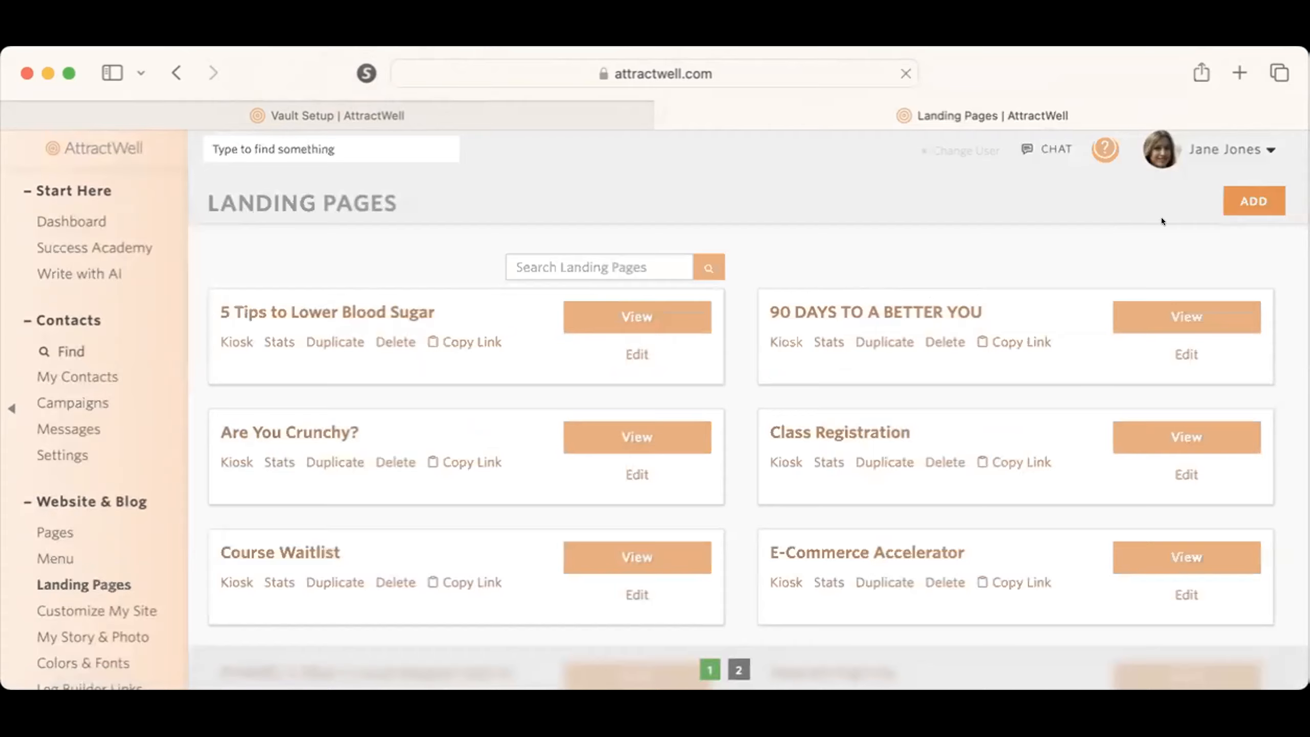
click(1263, 191)
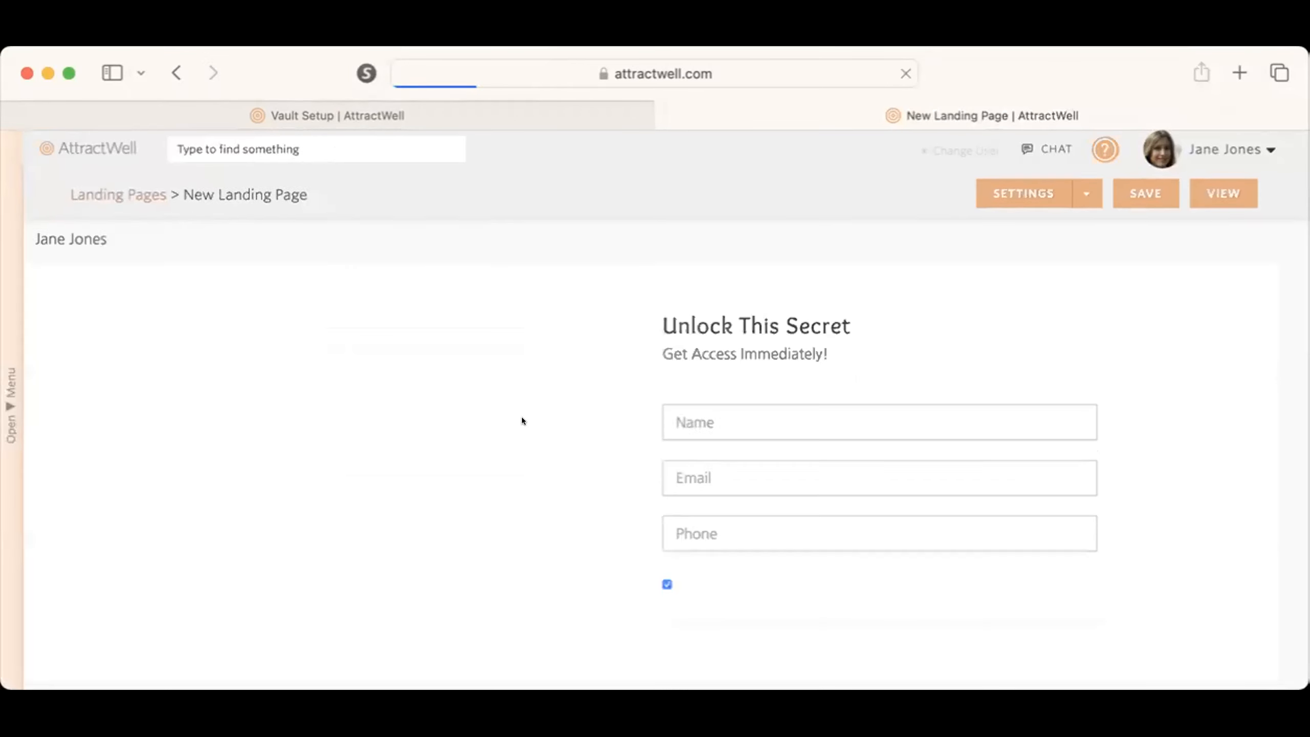
Step: Replace the new landing page's headline with "Join the Free Community"
triple_click(758, 319)
text(JOin)
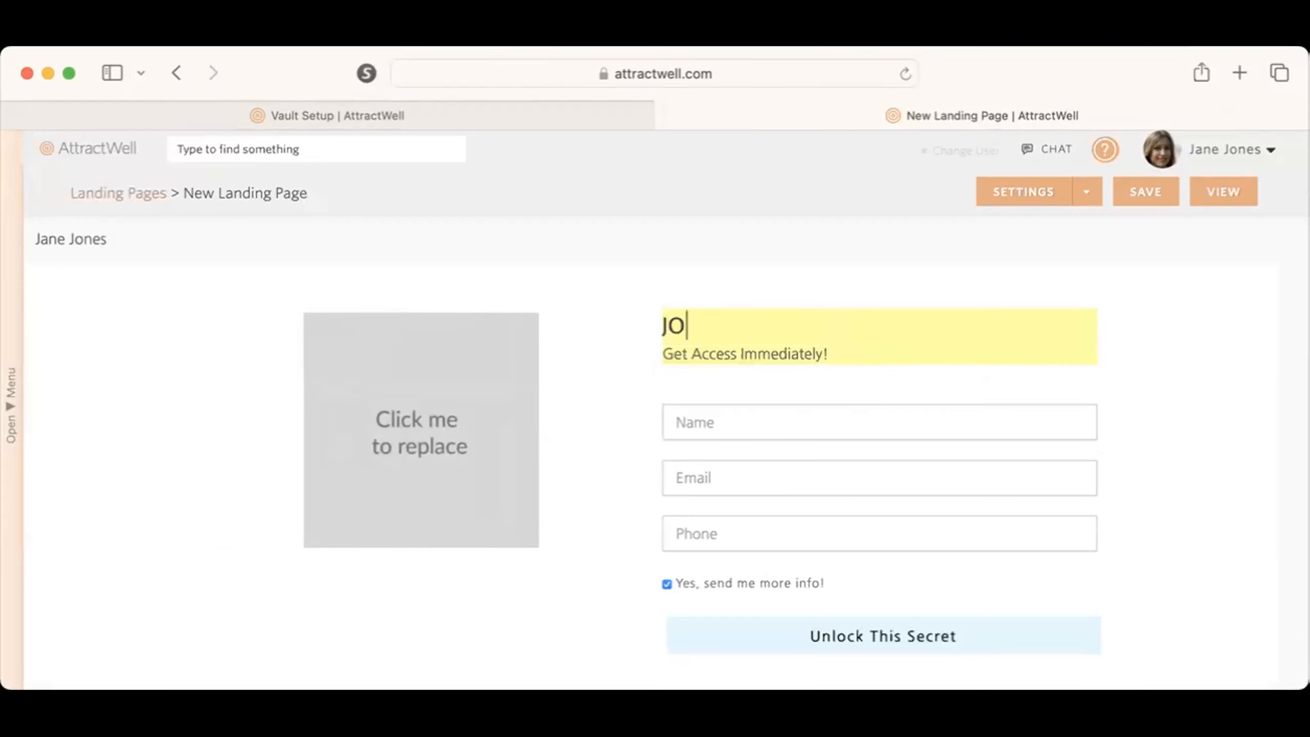
key(BackSpace)
key(BackSpace)
key(BackSpace)
key(BackSpace)
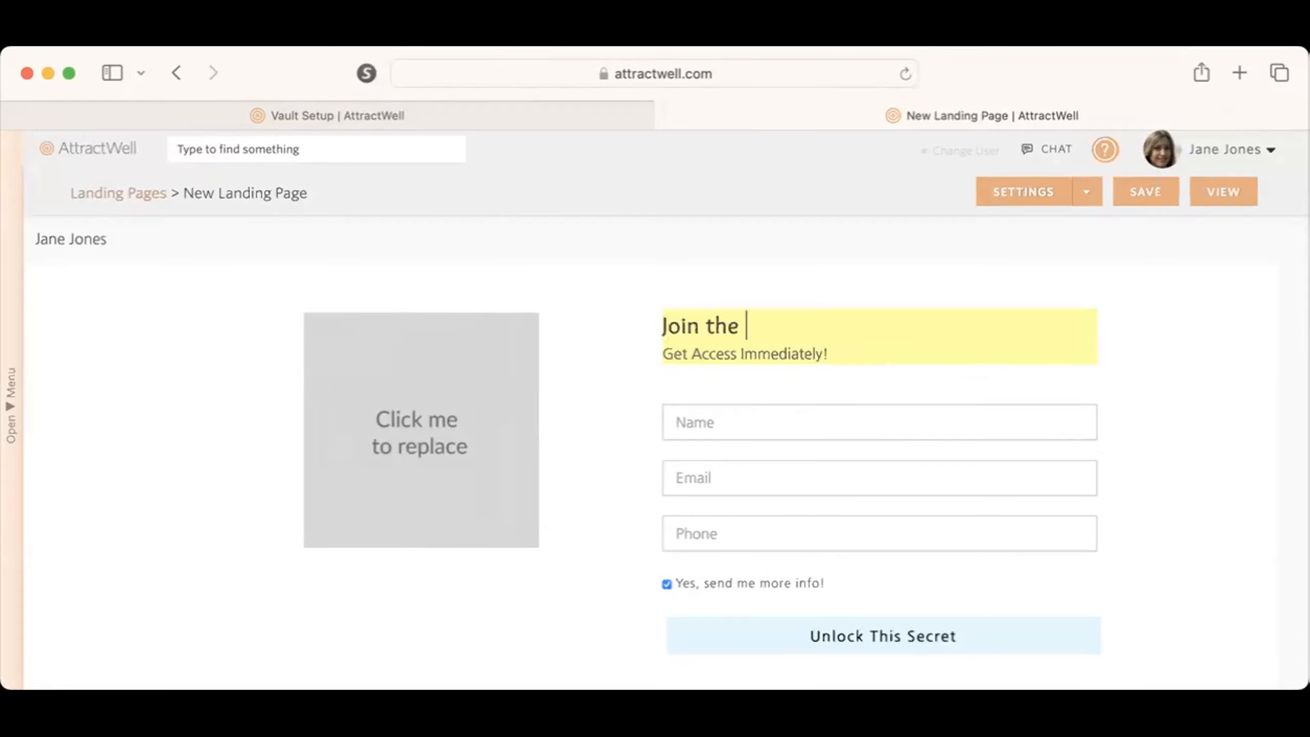
text(oin the Free Communit)
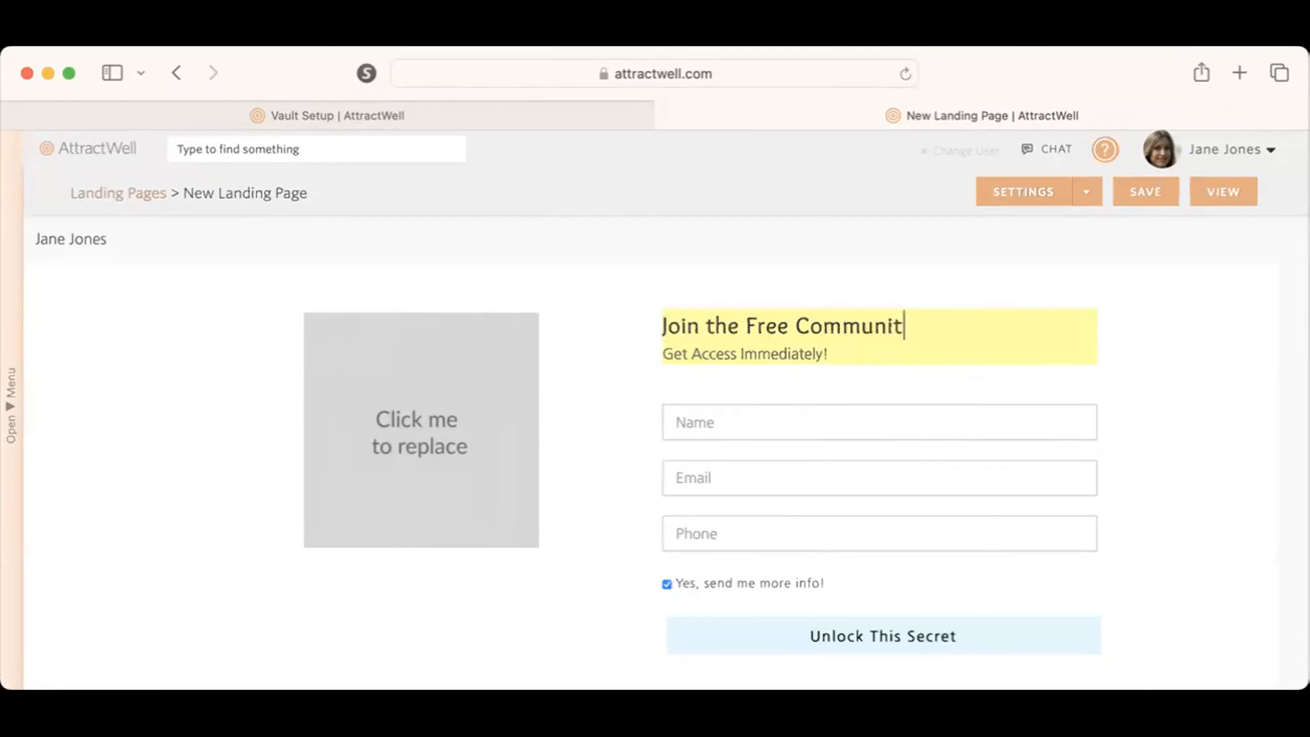
text(y)
click(972, 298)
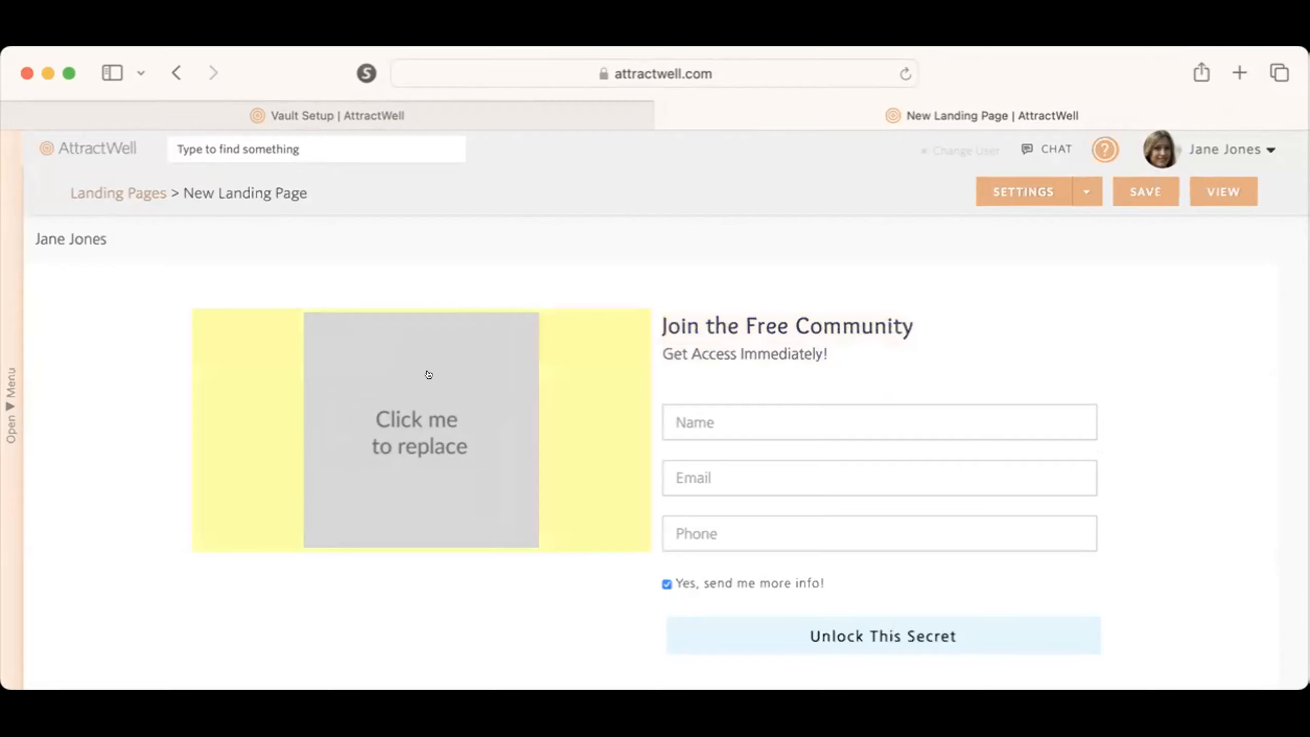
Step: In the landing page settings, set registrants to be added to the My Community vault
click(996, 187)
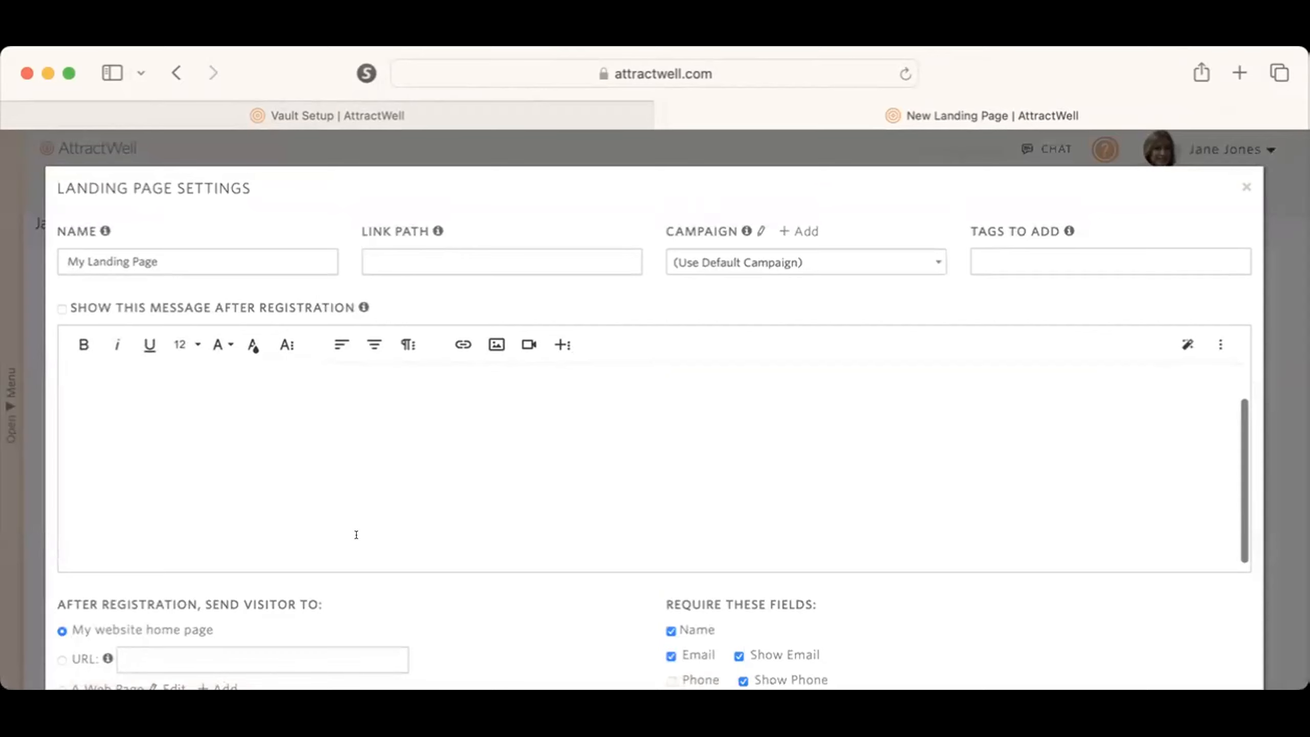
scroll(458, 572, down, 8)
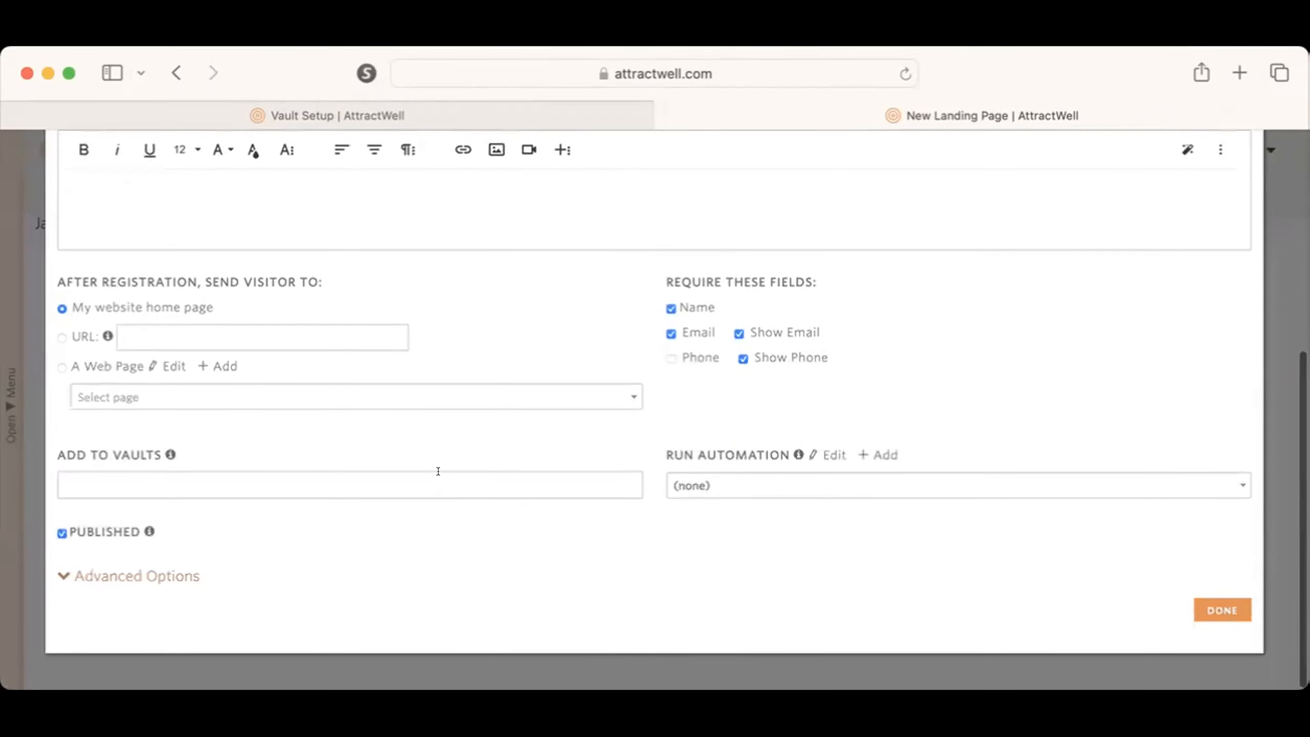
click(438, 471)
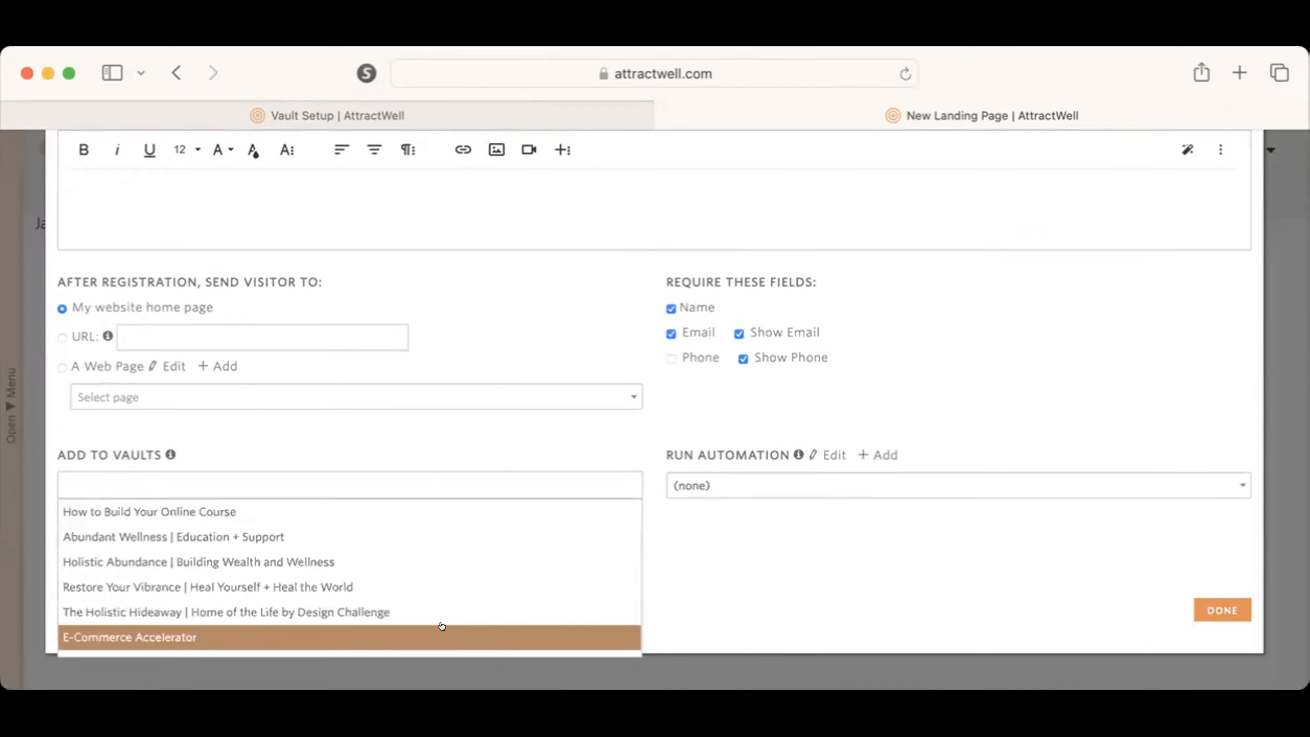
scroll(429, 560, down, 5)
click(379, 592)
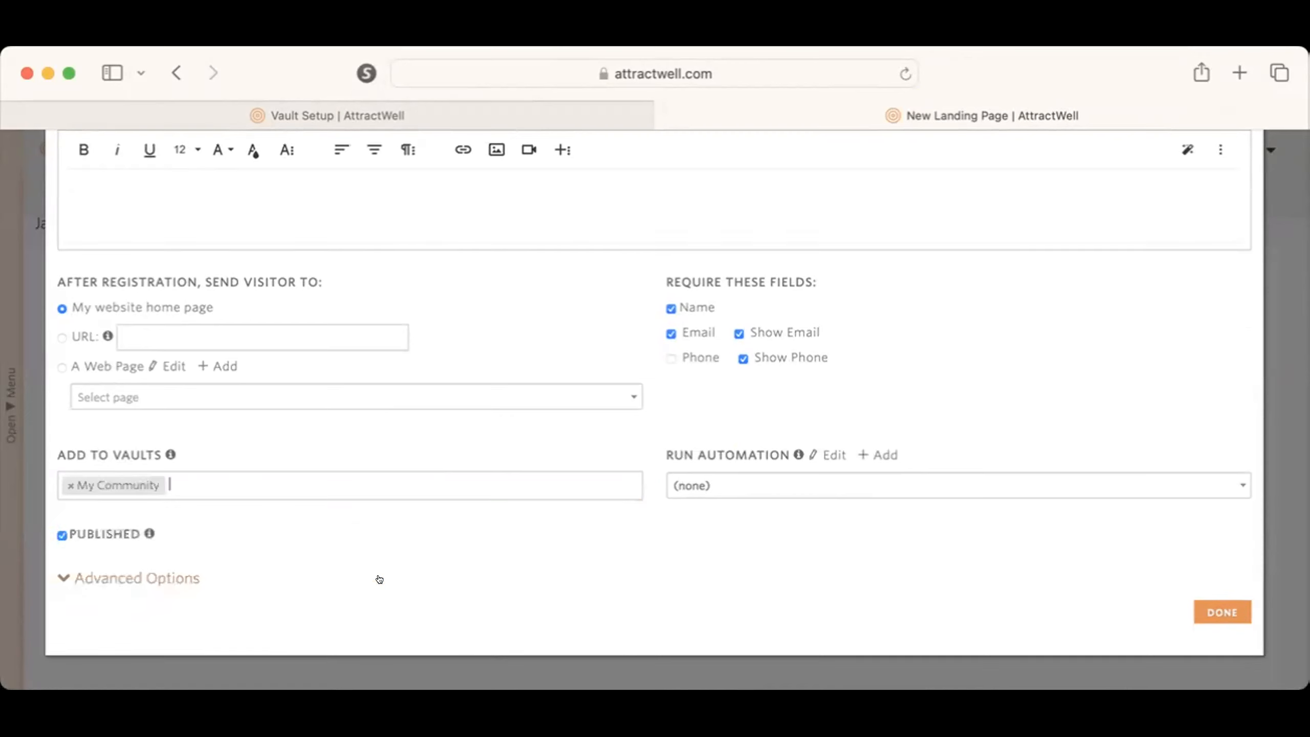
scroll(424, 551, up, 6)
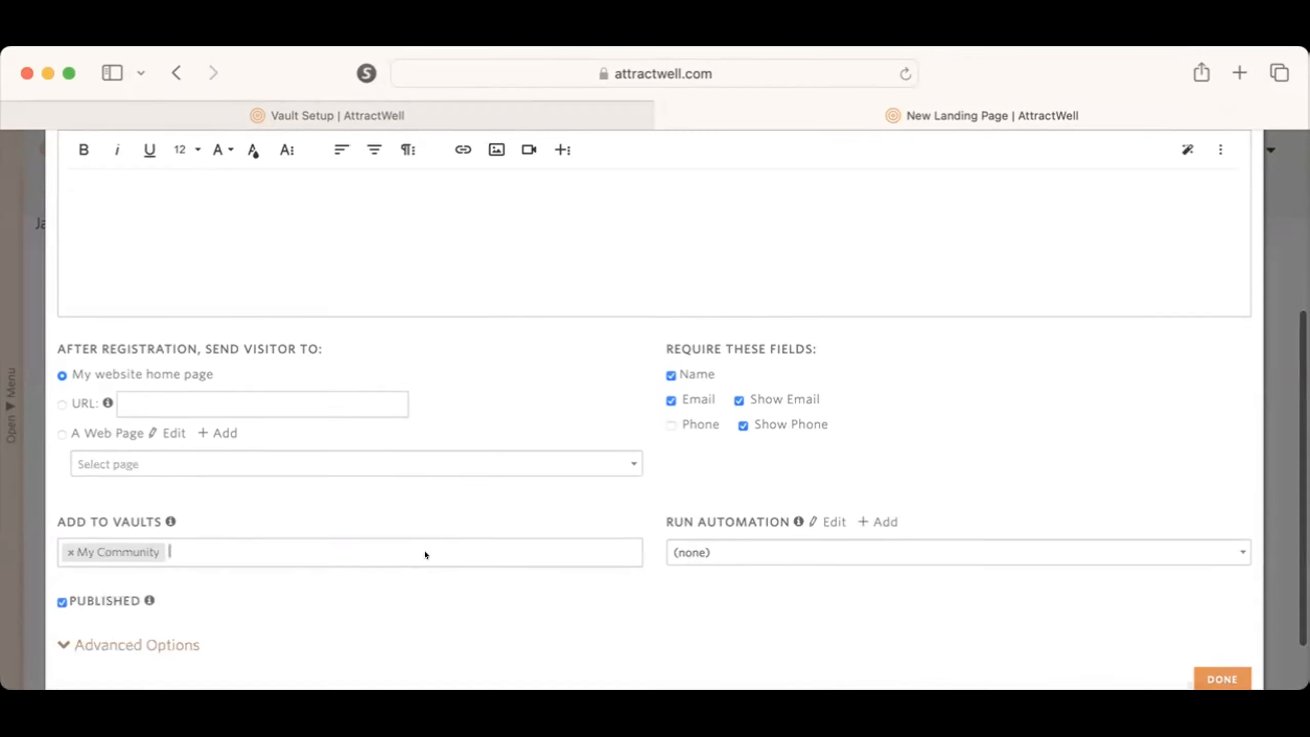
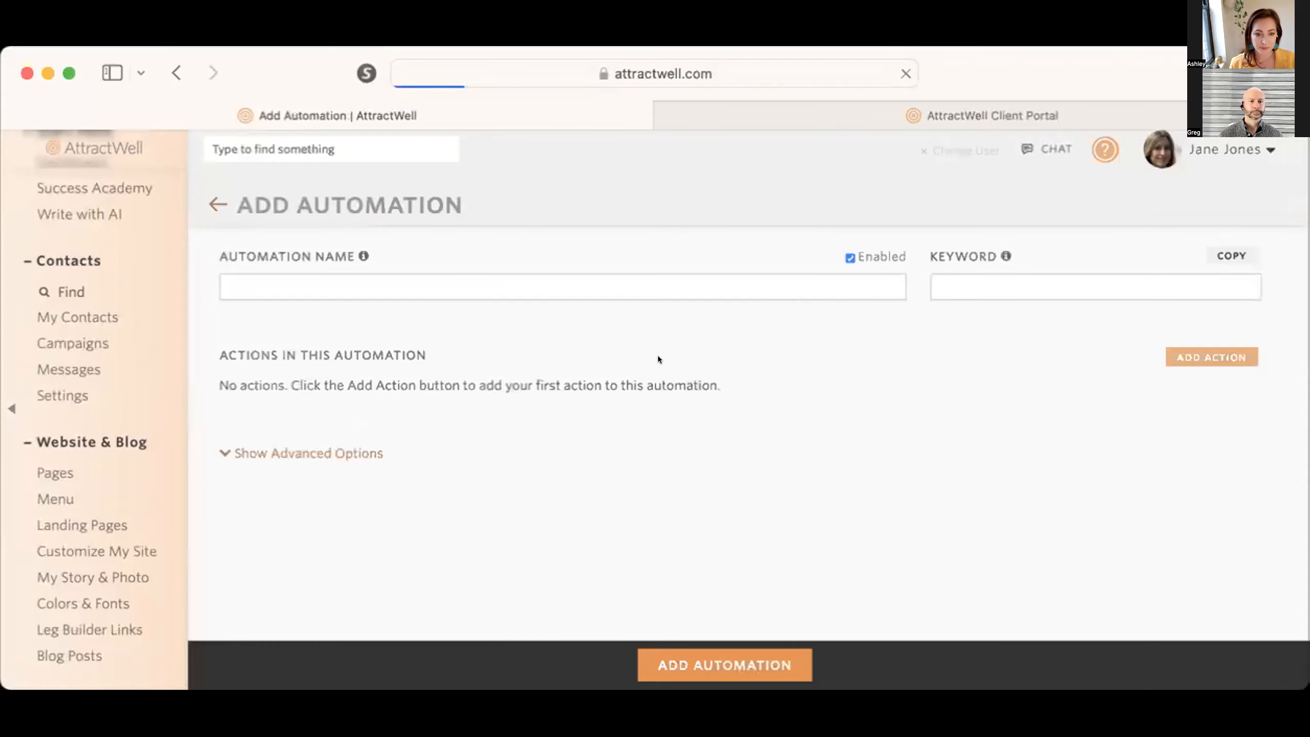
Step: Name the new automation "Lead Magnet Offer from Vault" and let its keyword fill in
click(407, 273)
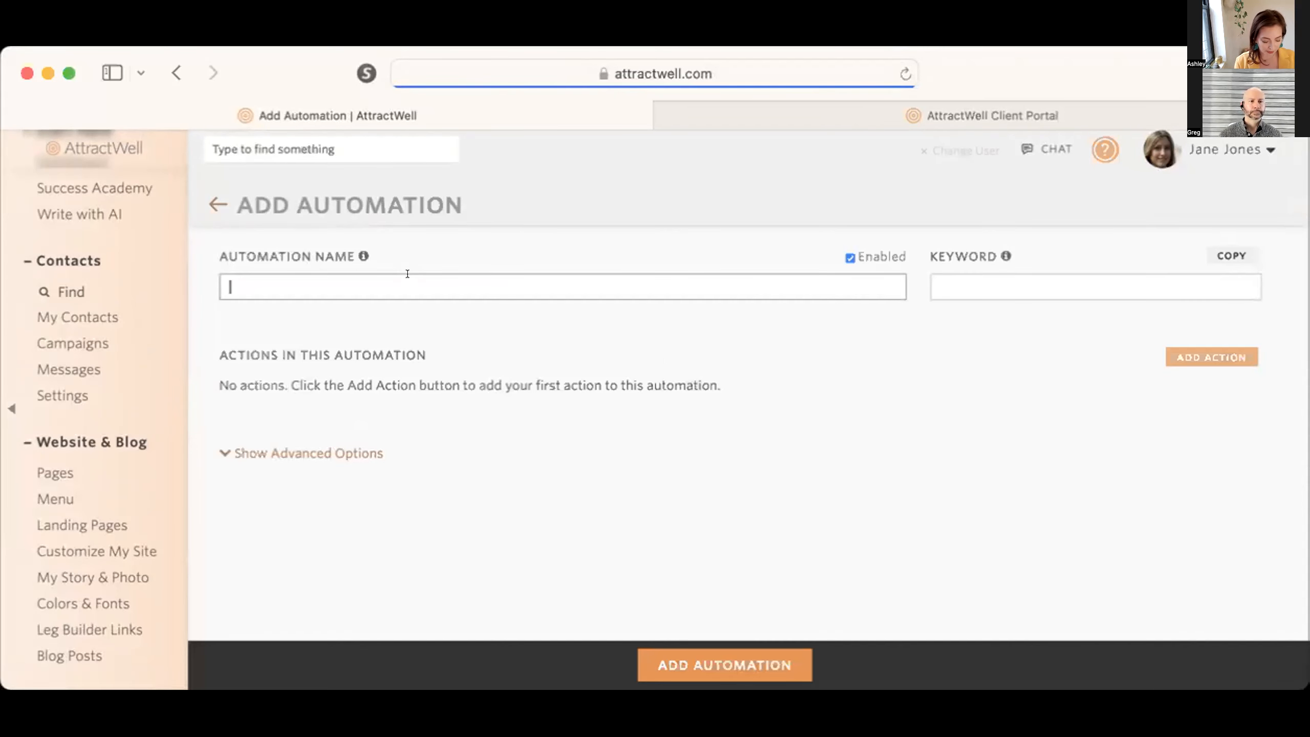
text(Lead Magner)
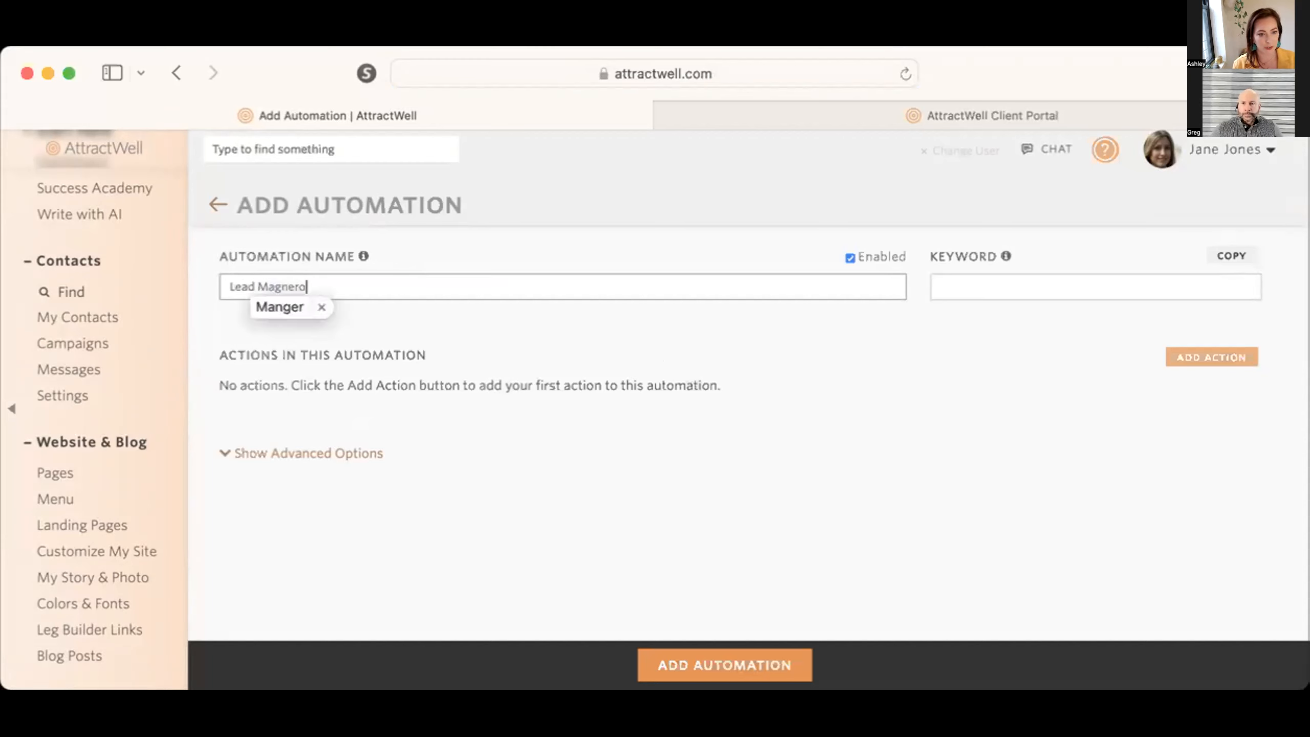
key(BackSpace)
key(BackSpace)
key(BackSpace)
text(et )
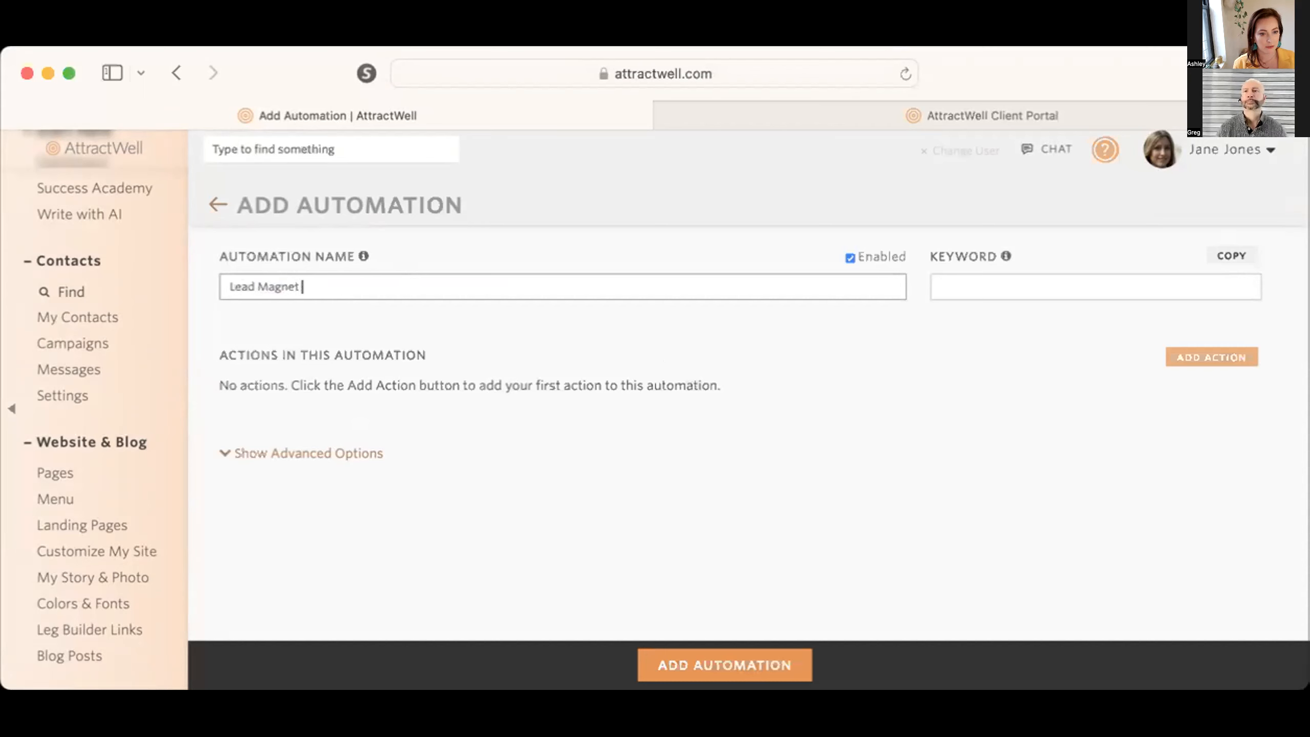
text(Offer from Vault)
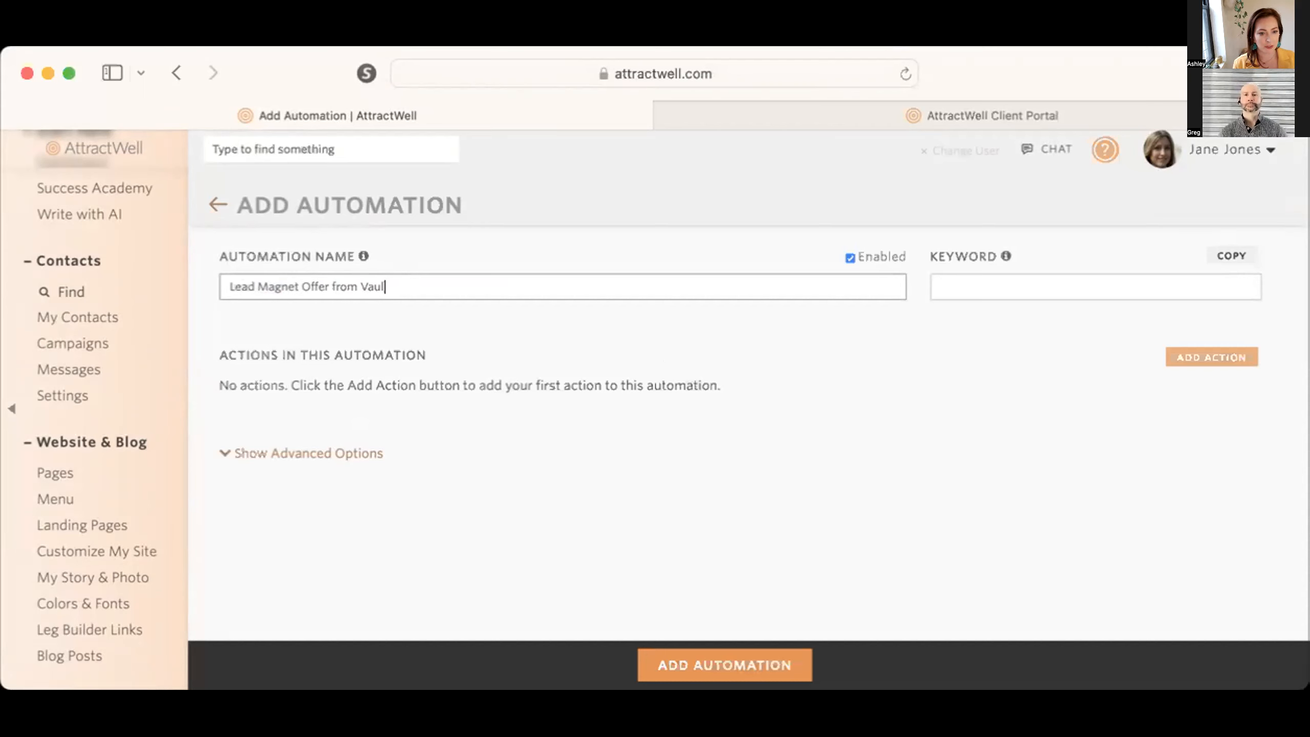
key(Tab)
Step: Add a campaign action to the automation that adds or restarts the "10 Day Sun Salutation Challenge" campaign
click(1211, 357)
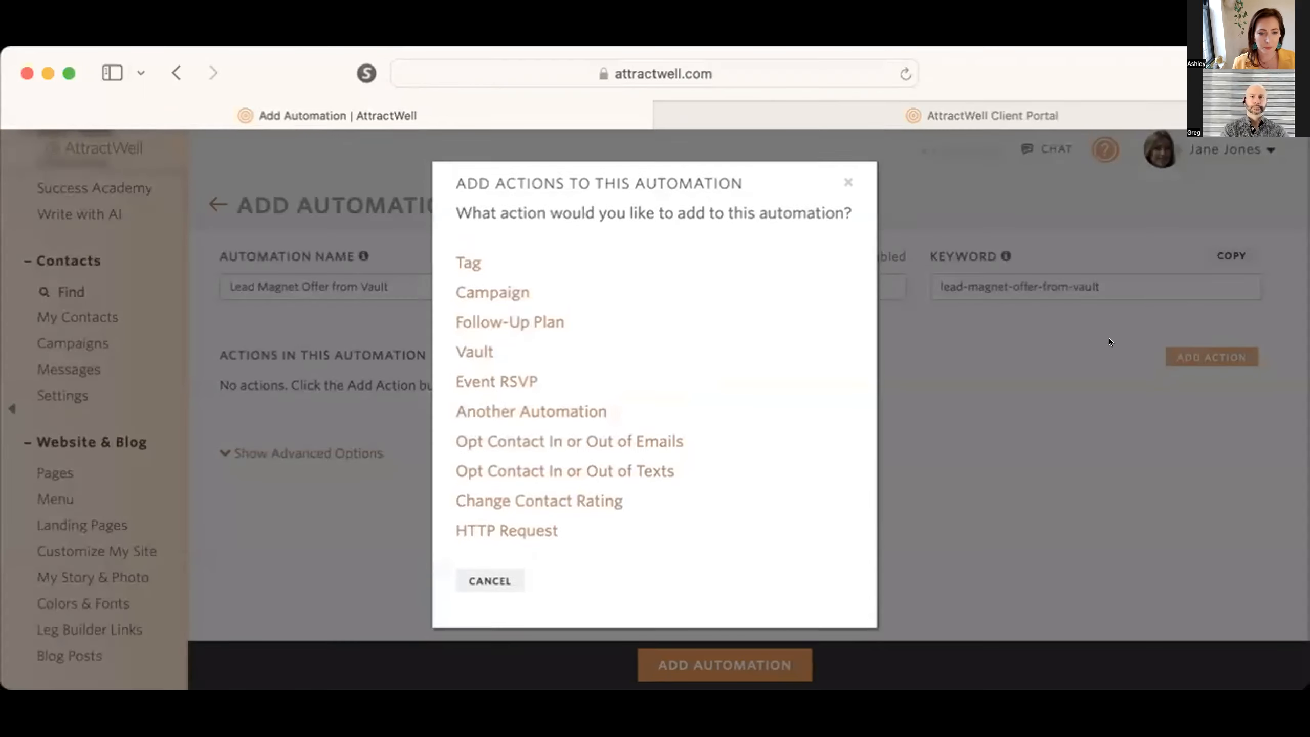
click(526, 290)
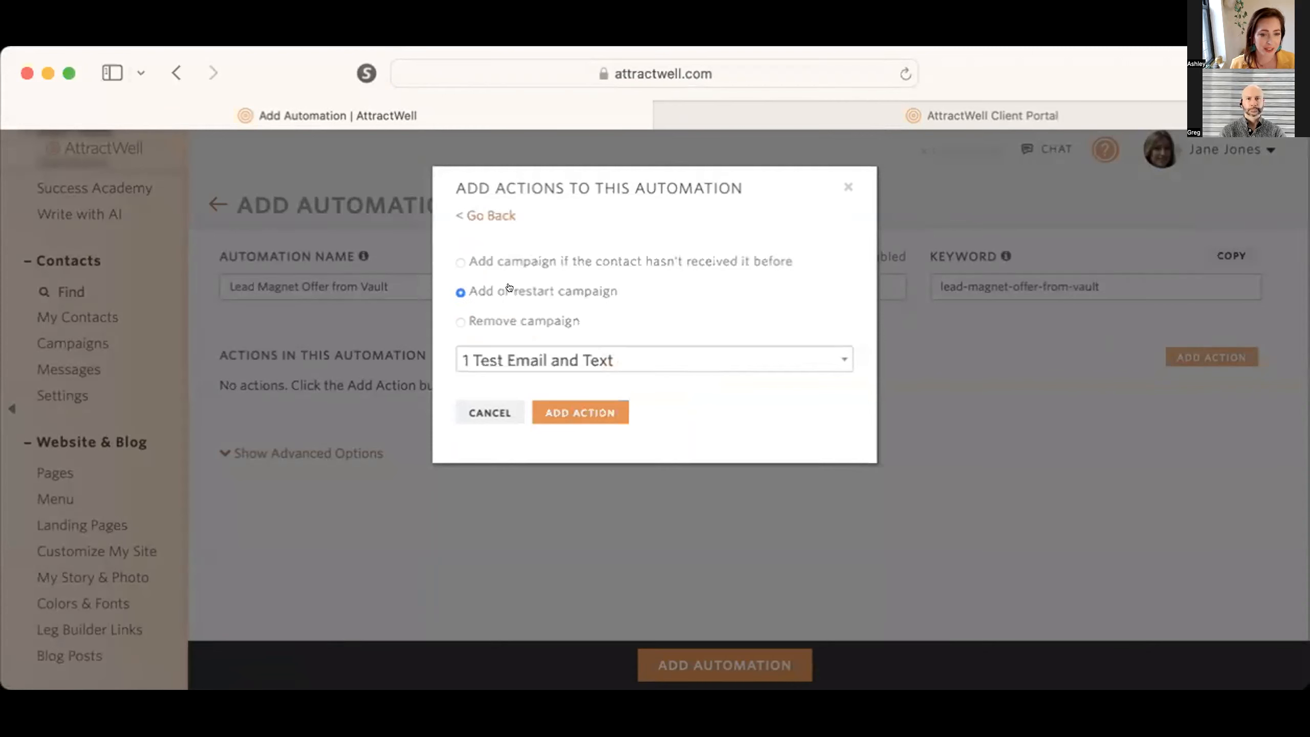
click(526, 356)
click(545, 440)
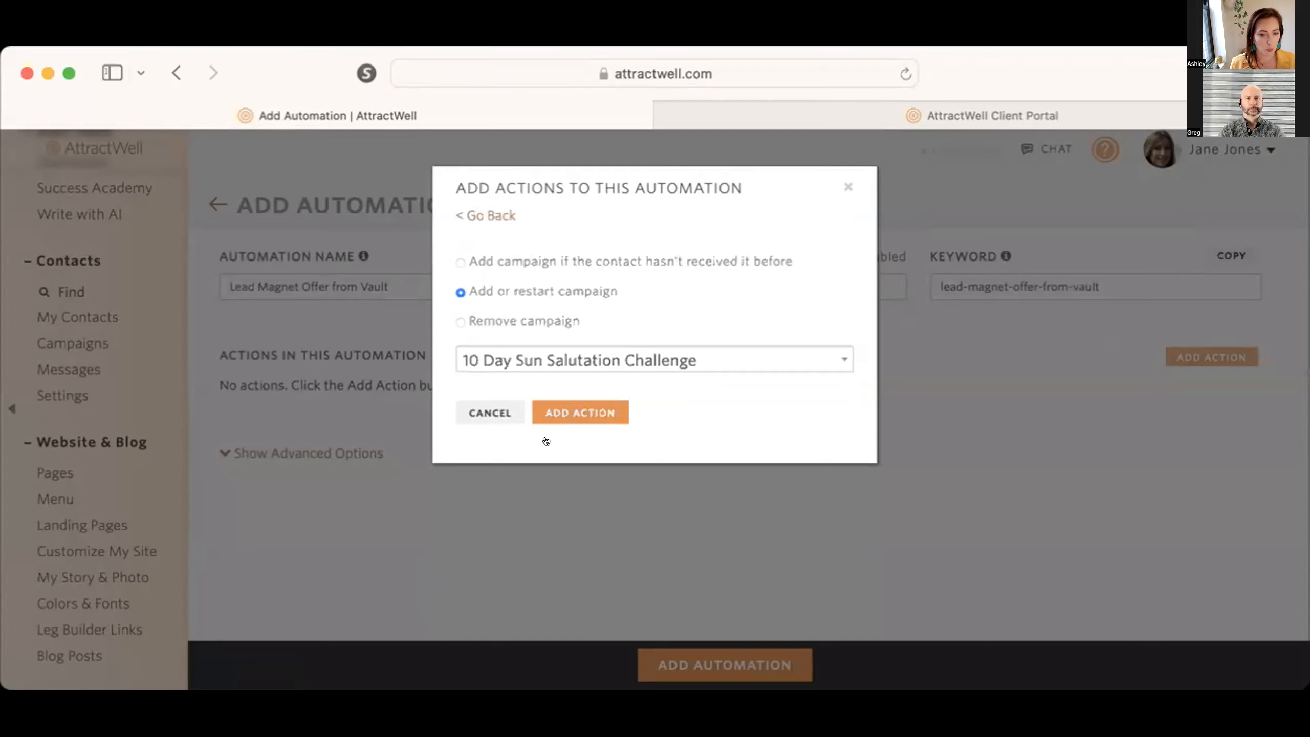
click(623, 416)
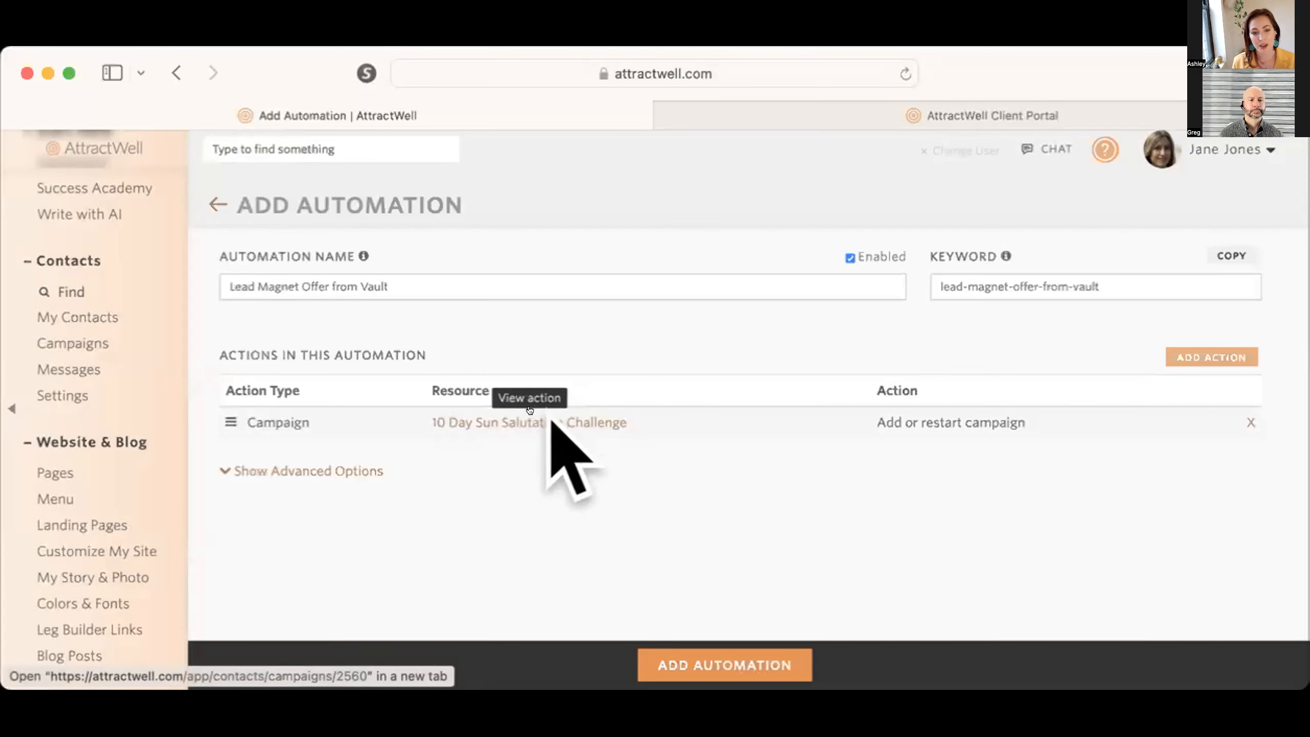
Step: Add a tag action to the automation that adds the "lead magnet" tag
click(1201, 357)
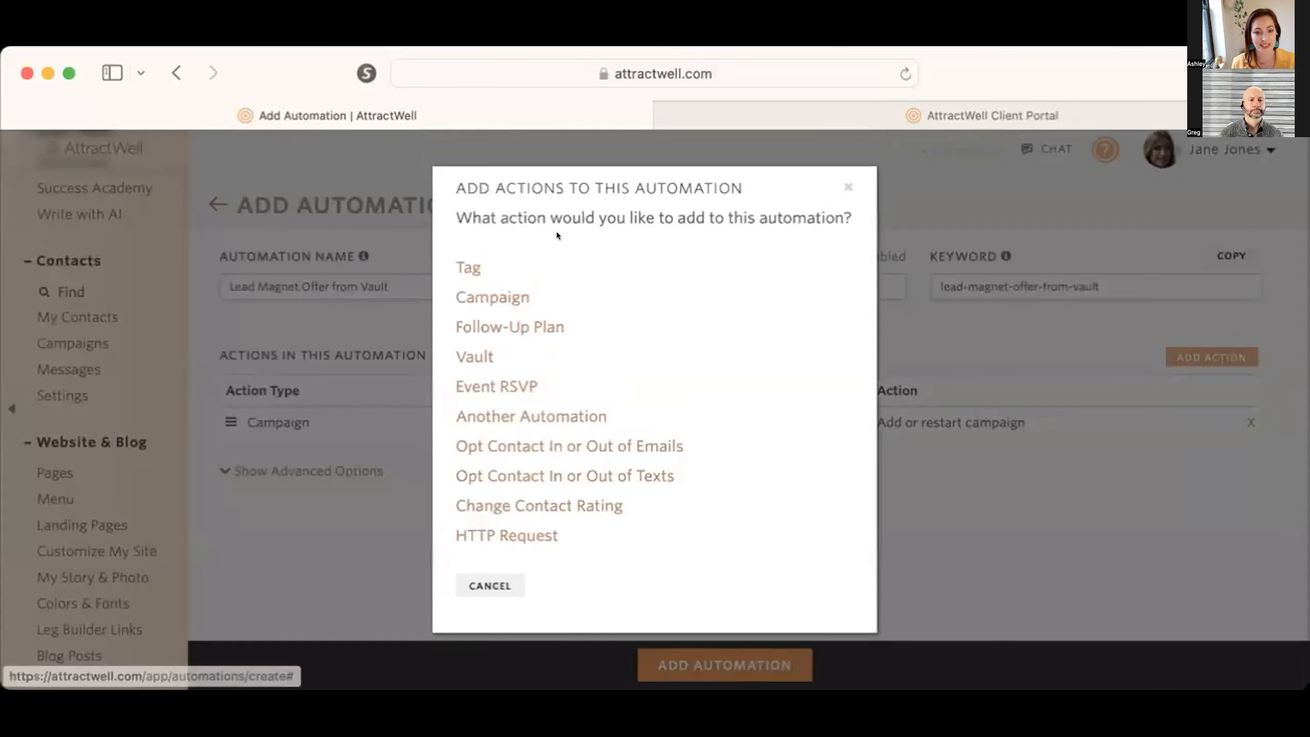
click(467, 267)
click(479, 282)
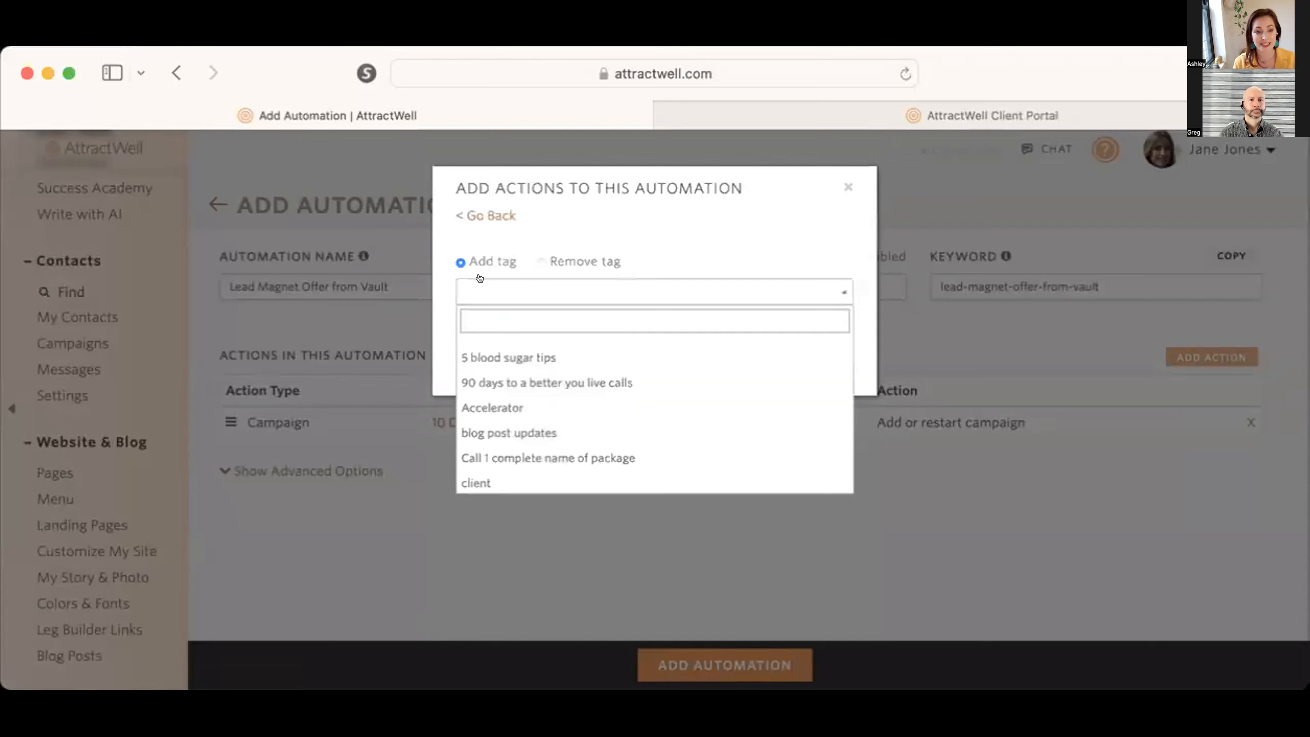
text(lead magnet)
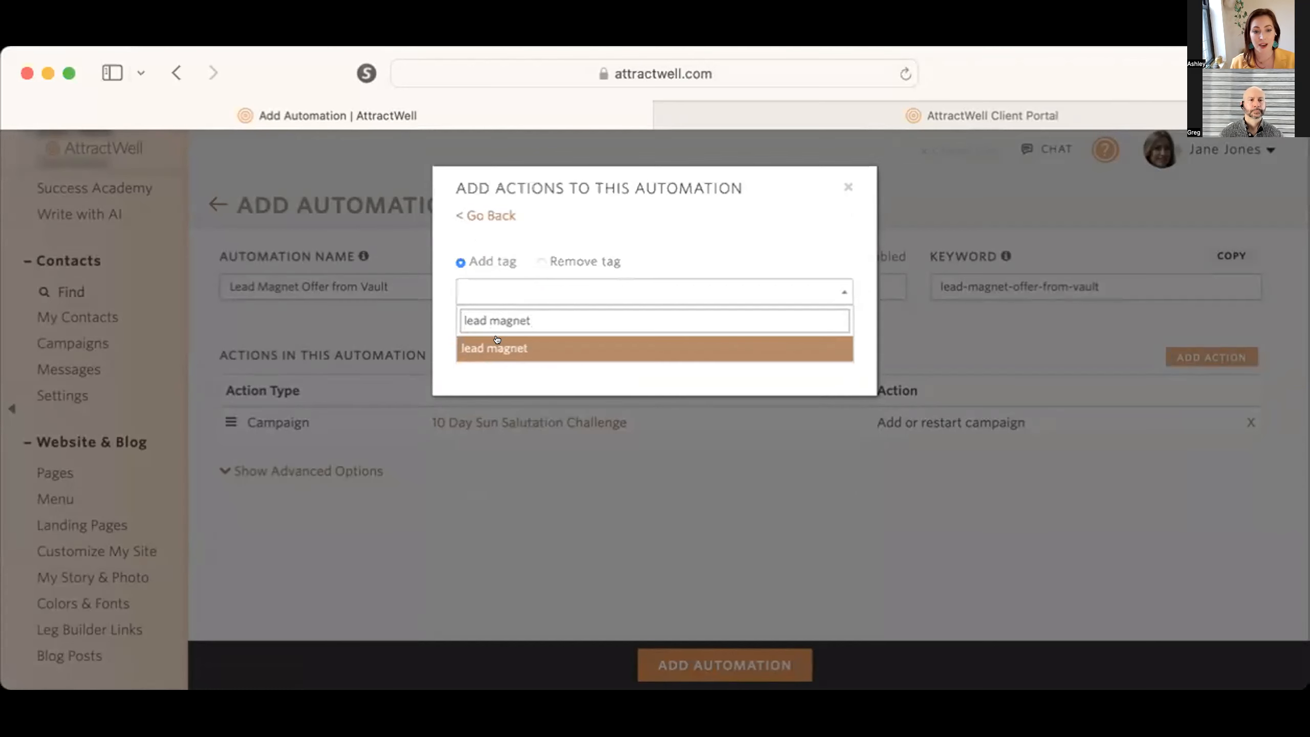
click(497, 342)
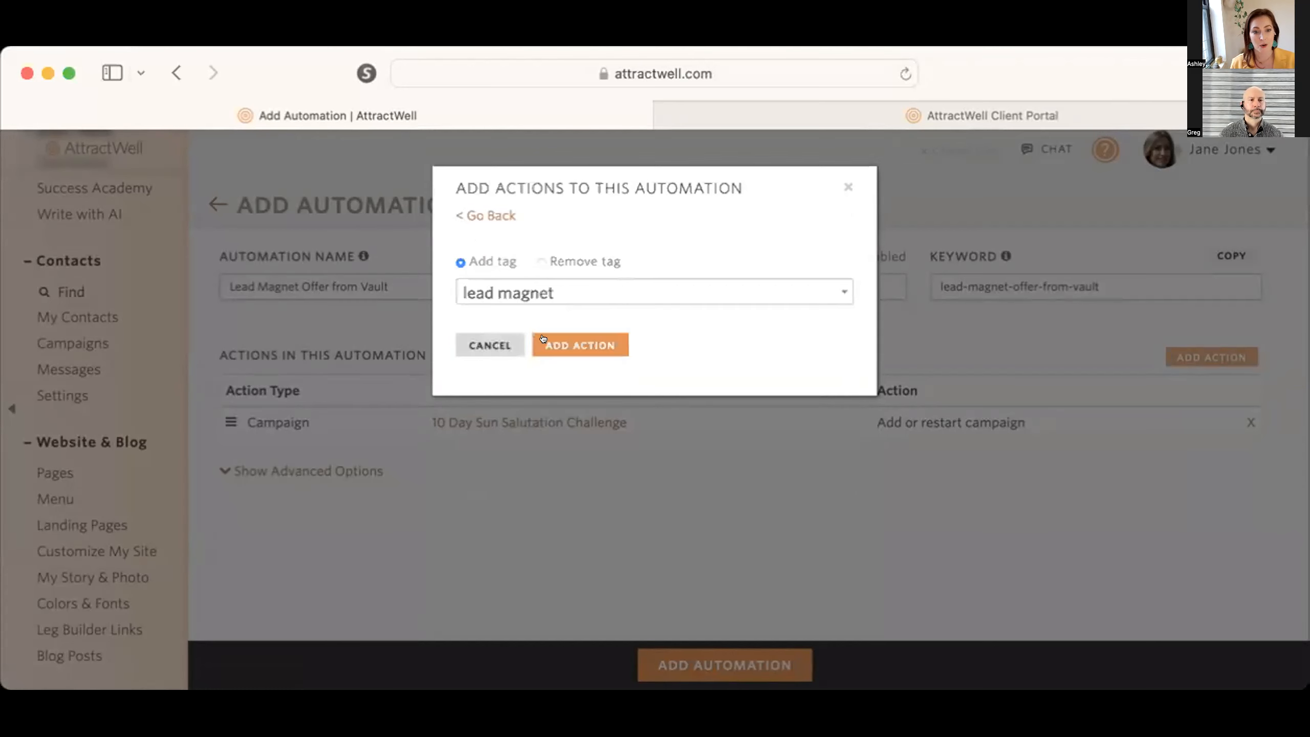
click(598, 343)
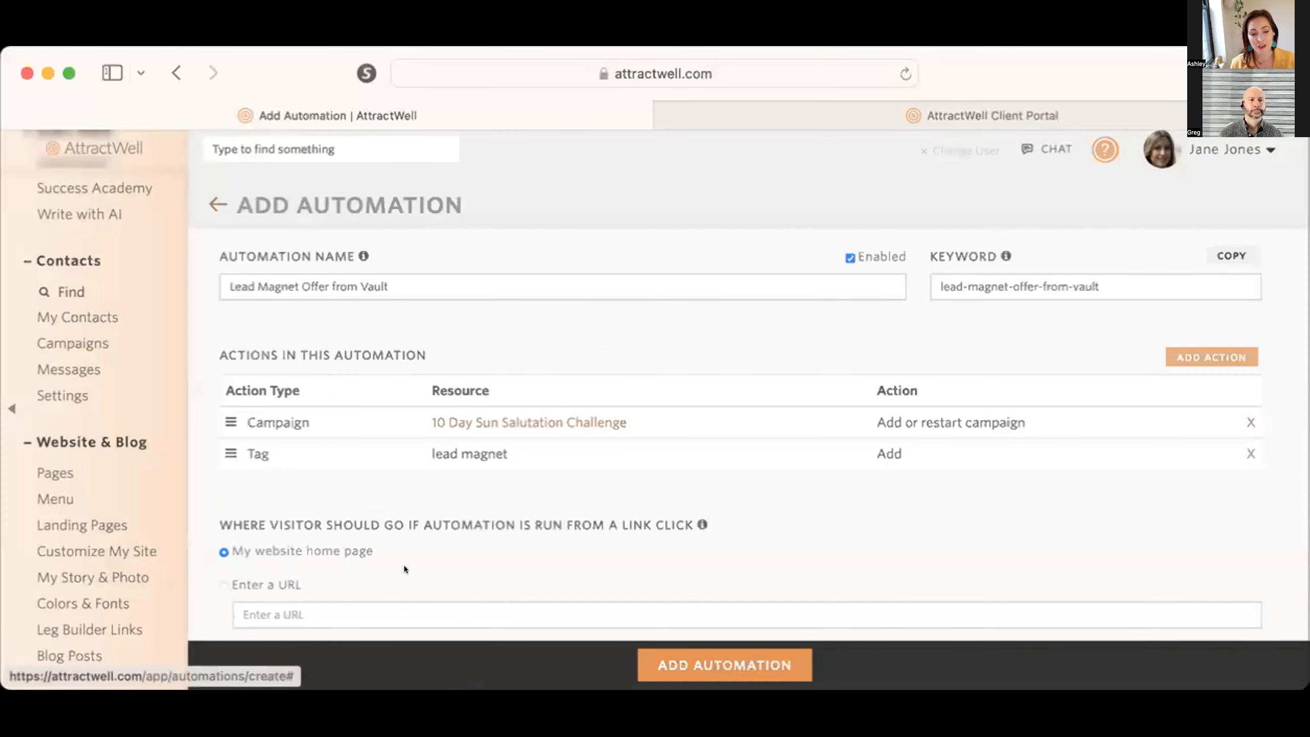
Step: Set link-click visitors to go to an entered URL, and copy the automation tag to the clipboard
scroll(403, 565, down, 3)
click(254, 507)
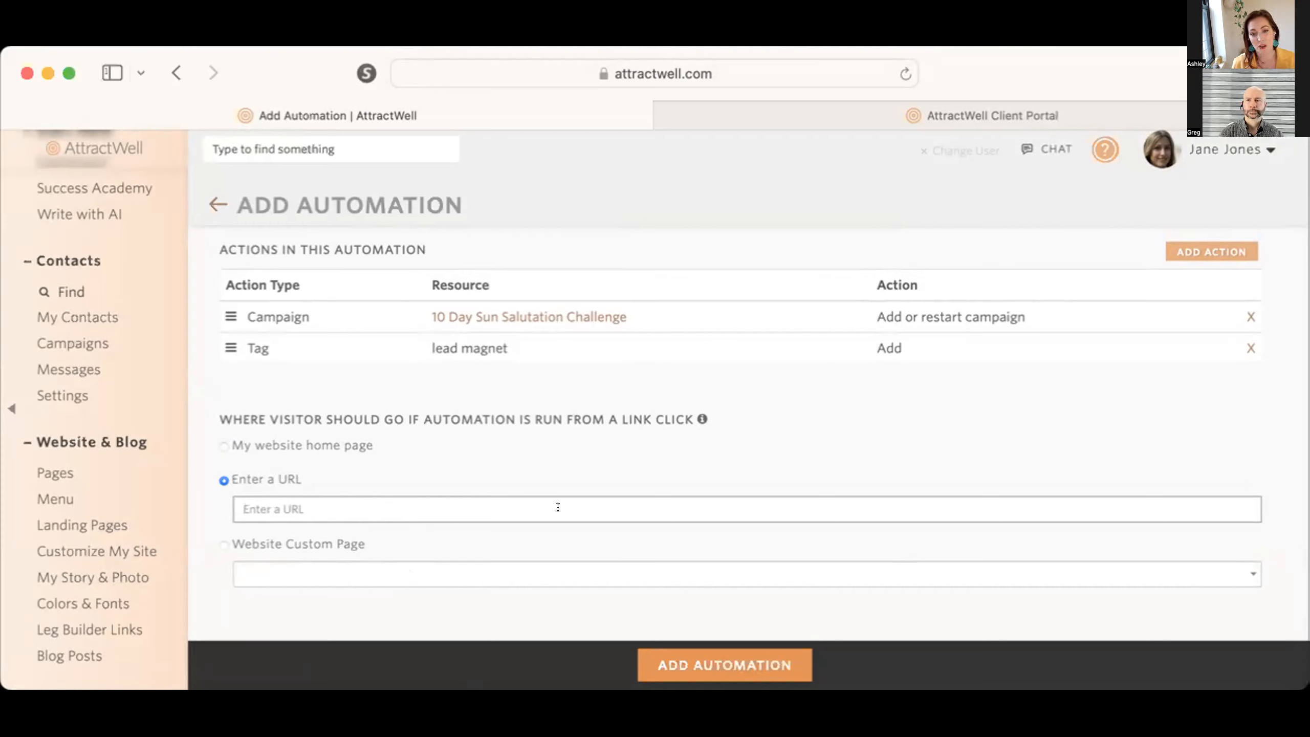
scroll(992, 353, up, 3)
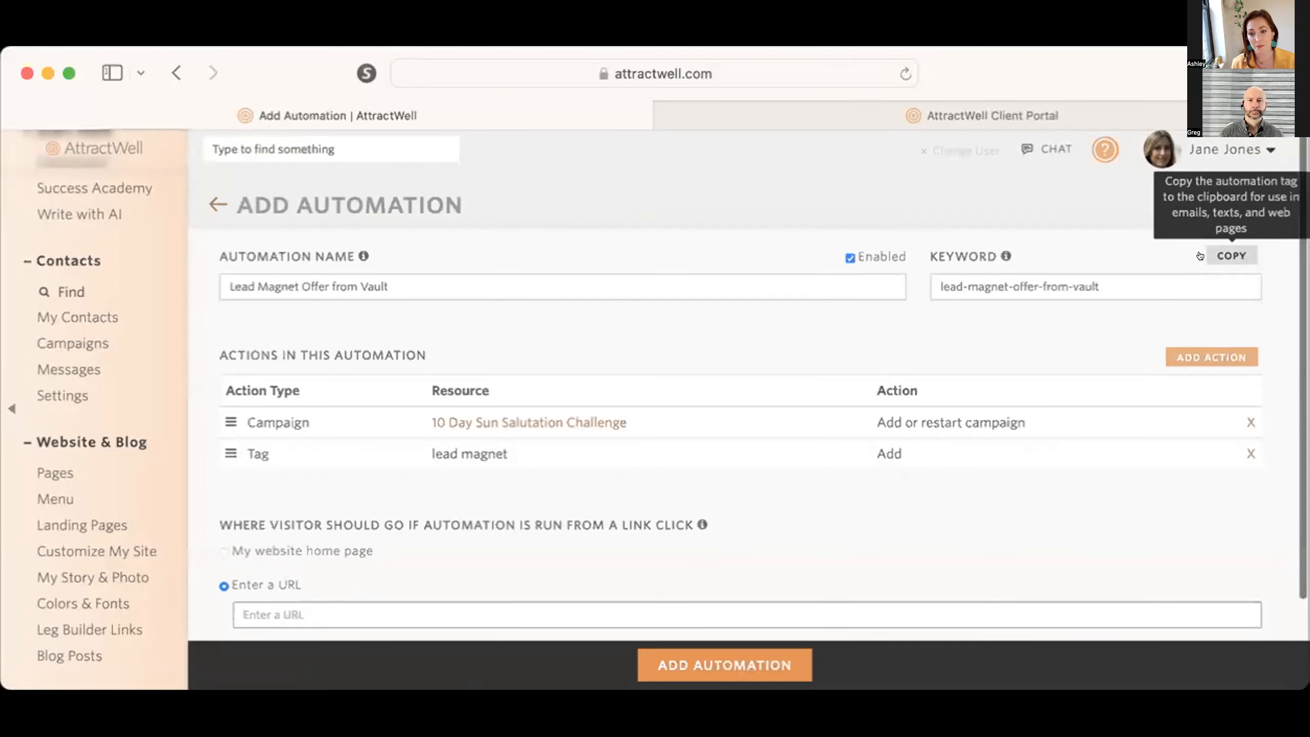
click(1231, 256)
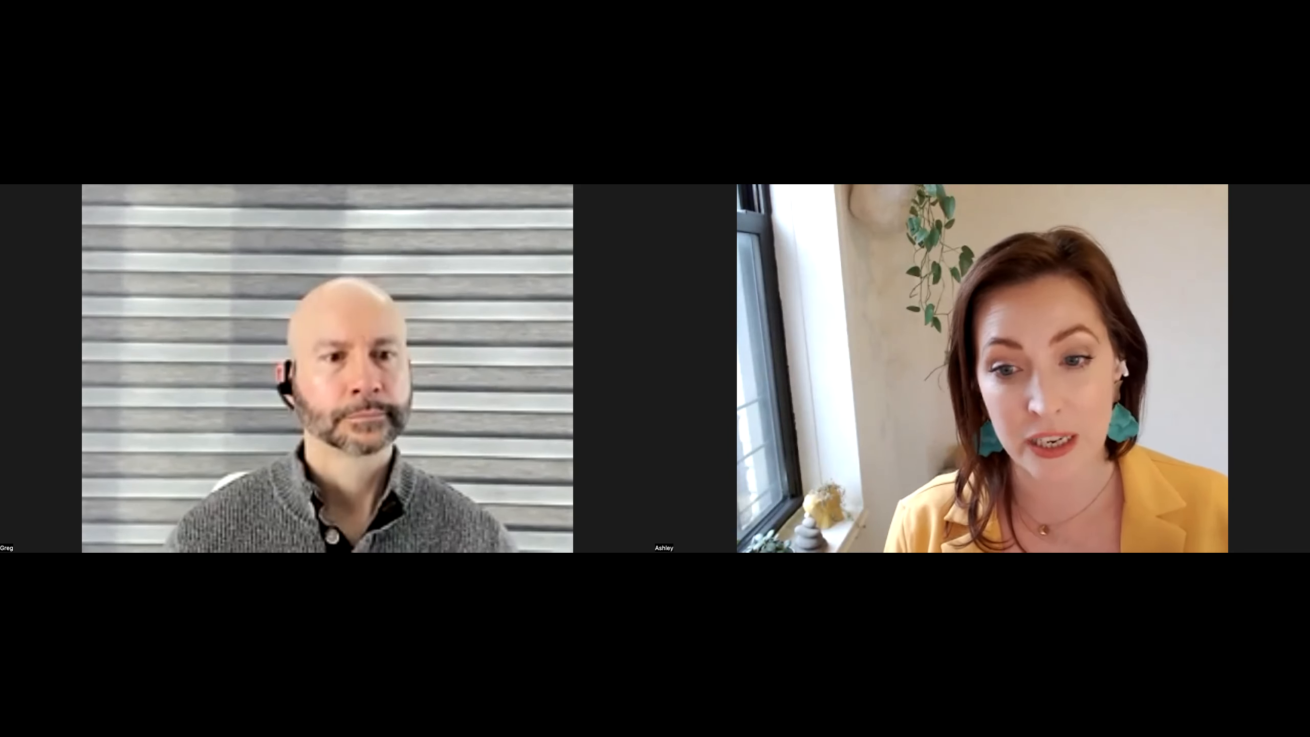
Step: Go to the content library's files, leaving the automation without saving it
scroll(93, 526, down, 10)
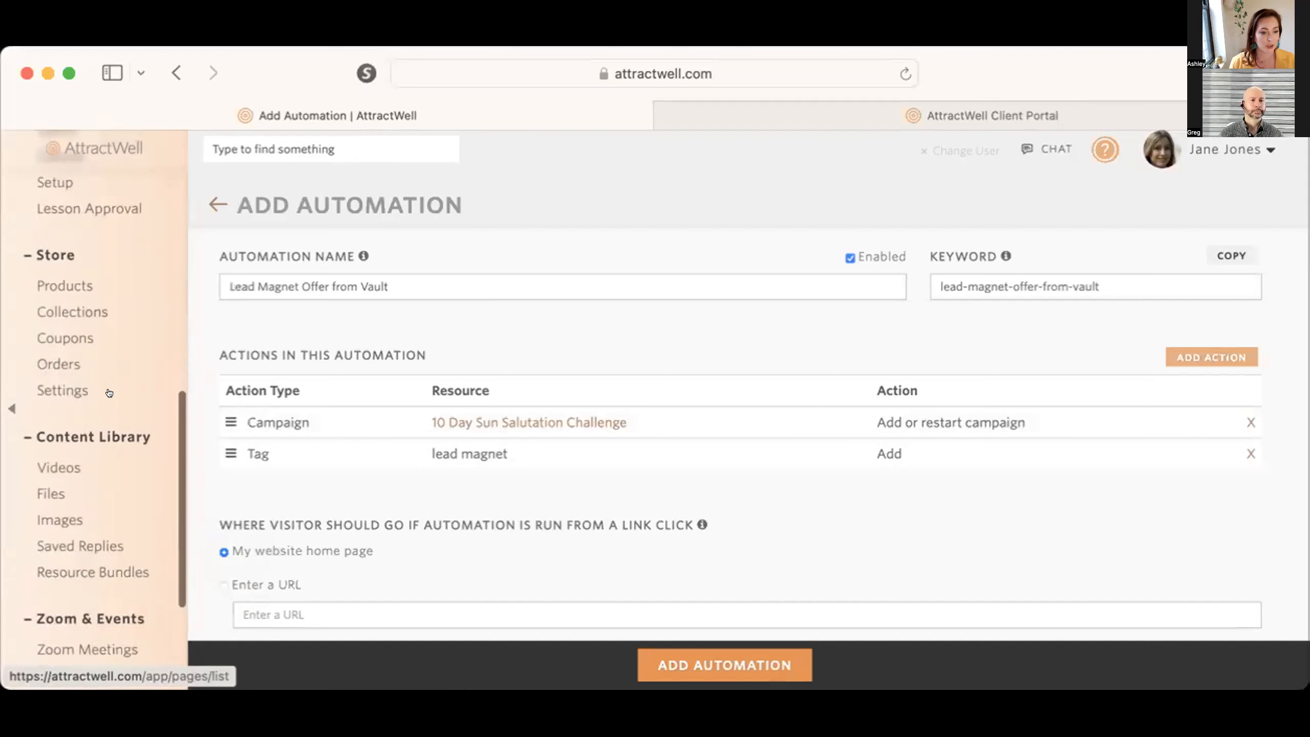
scroll(109, 392, down, 4)
click(52, 314)
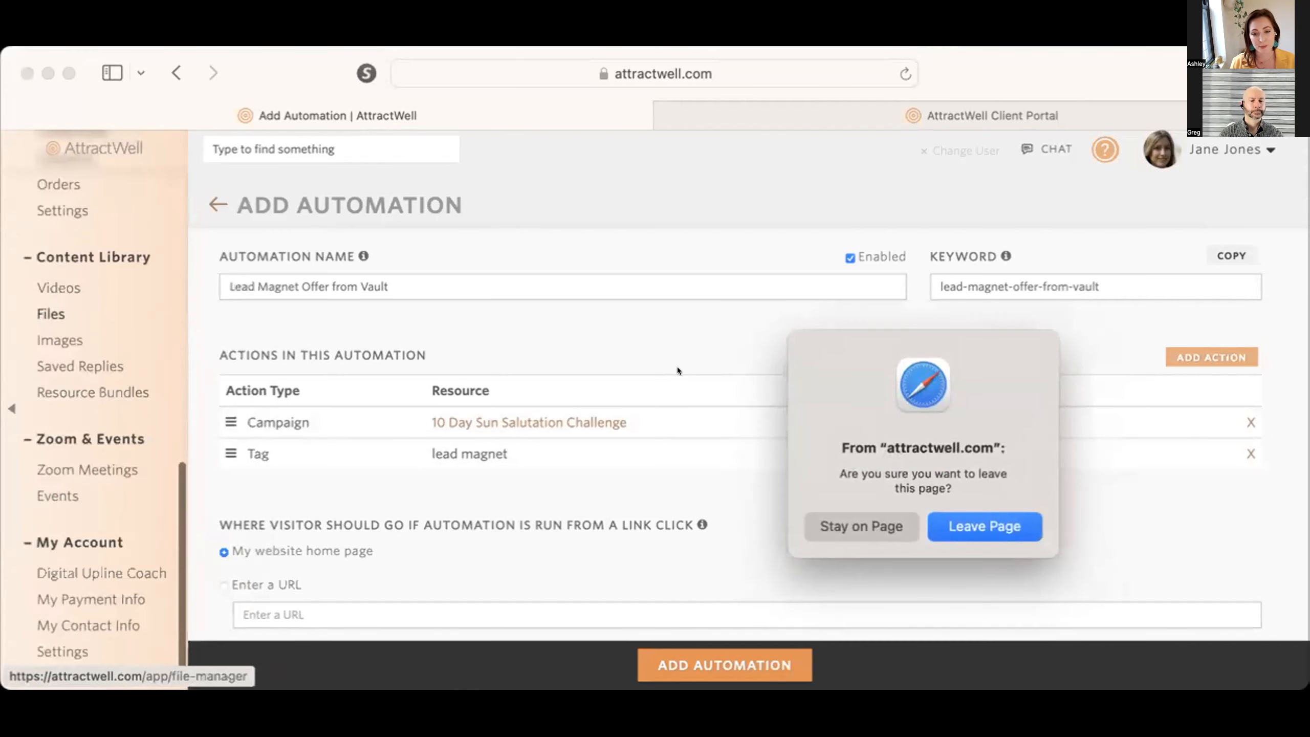
click(994, 520)
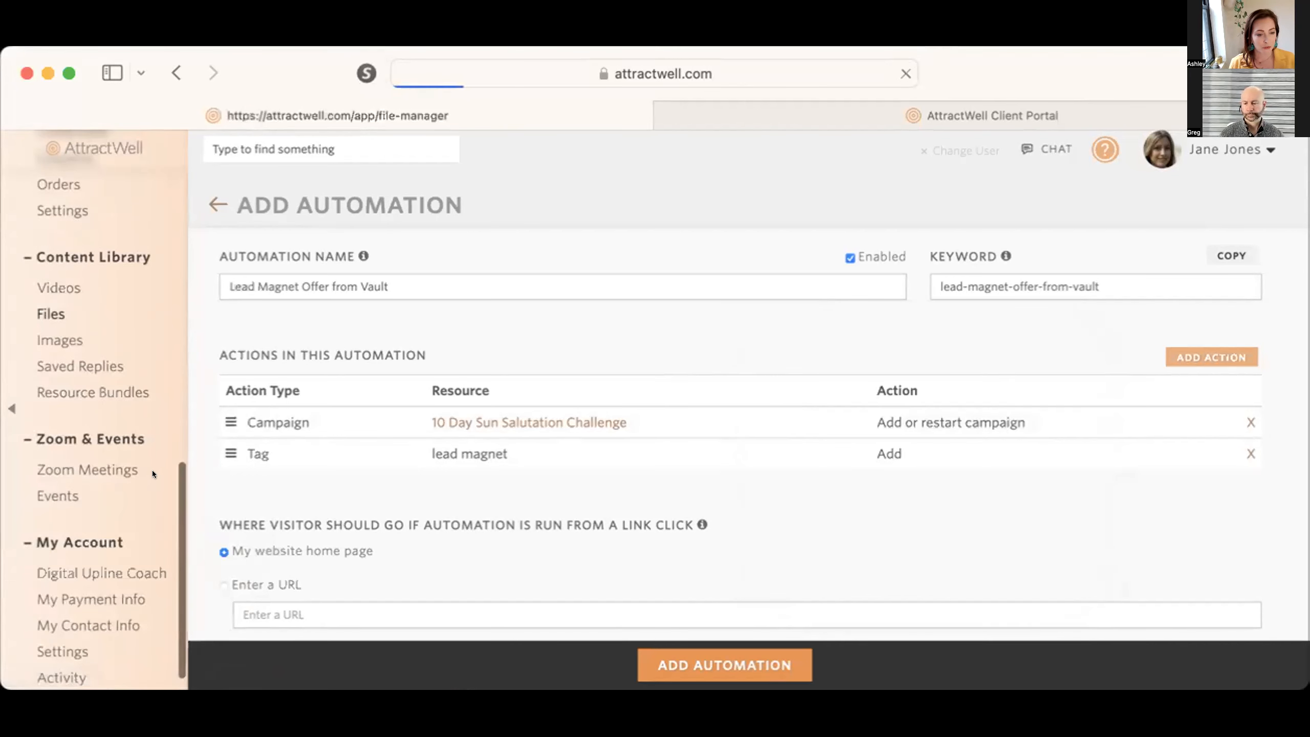
Step: Copy the link to the file "How to Become a Medical Rebel.pdf"
scroll(372, 471, down, 5)
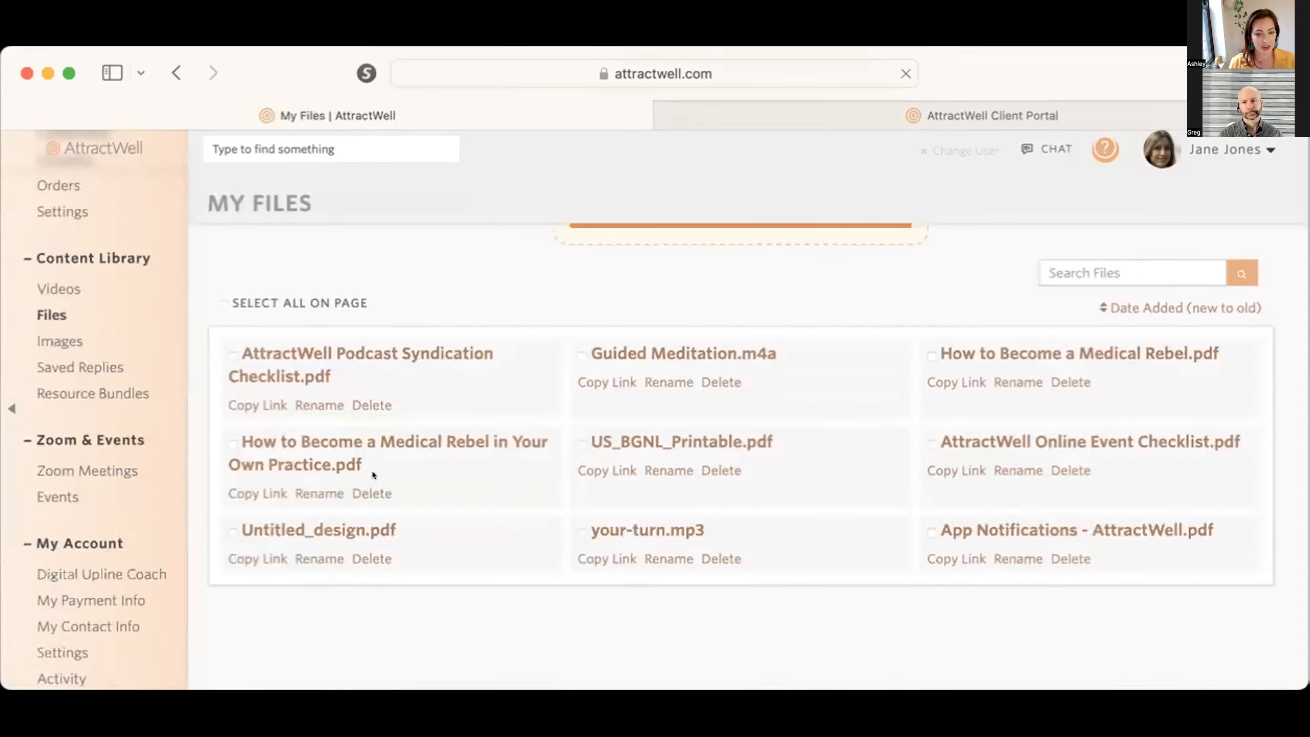
scroll(372, 472, down, 1)
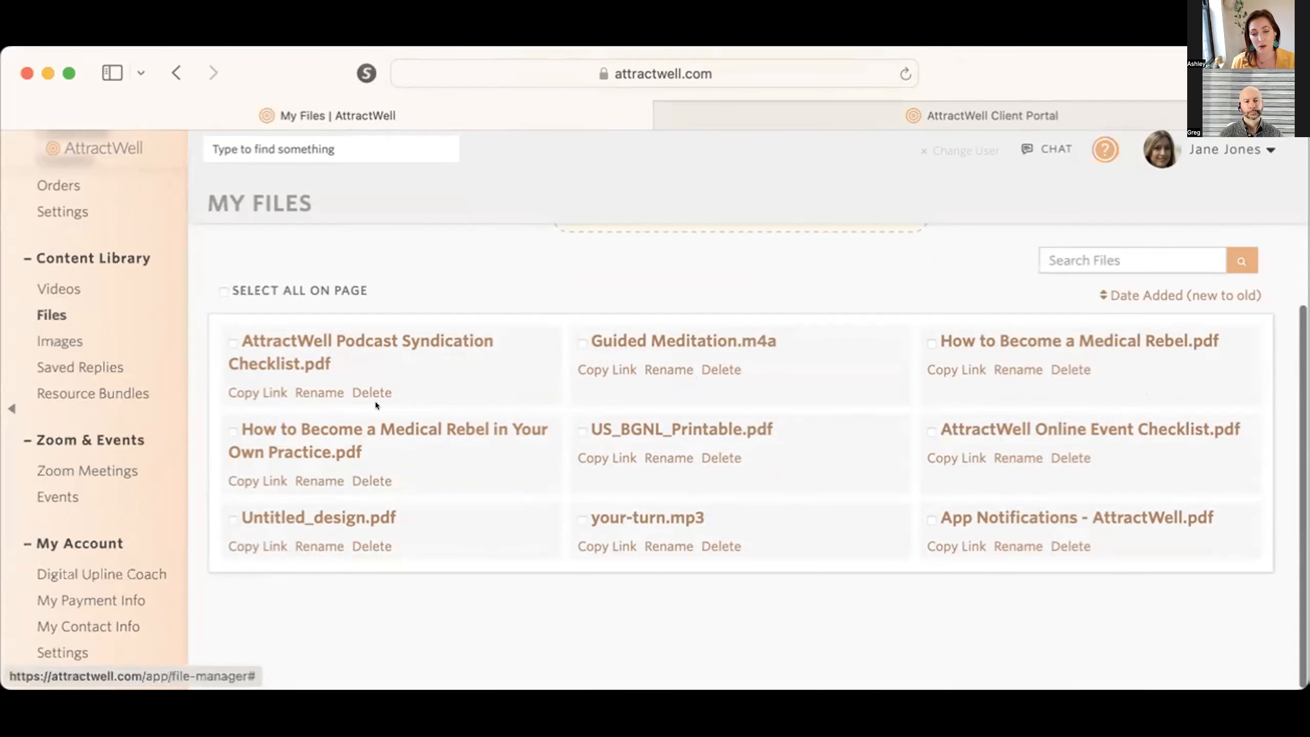
scroll(810, 520, up, 3)
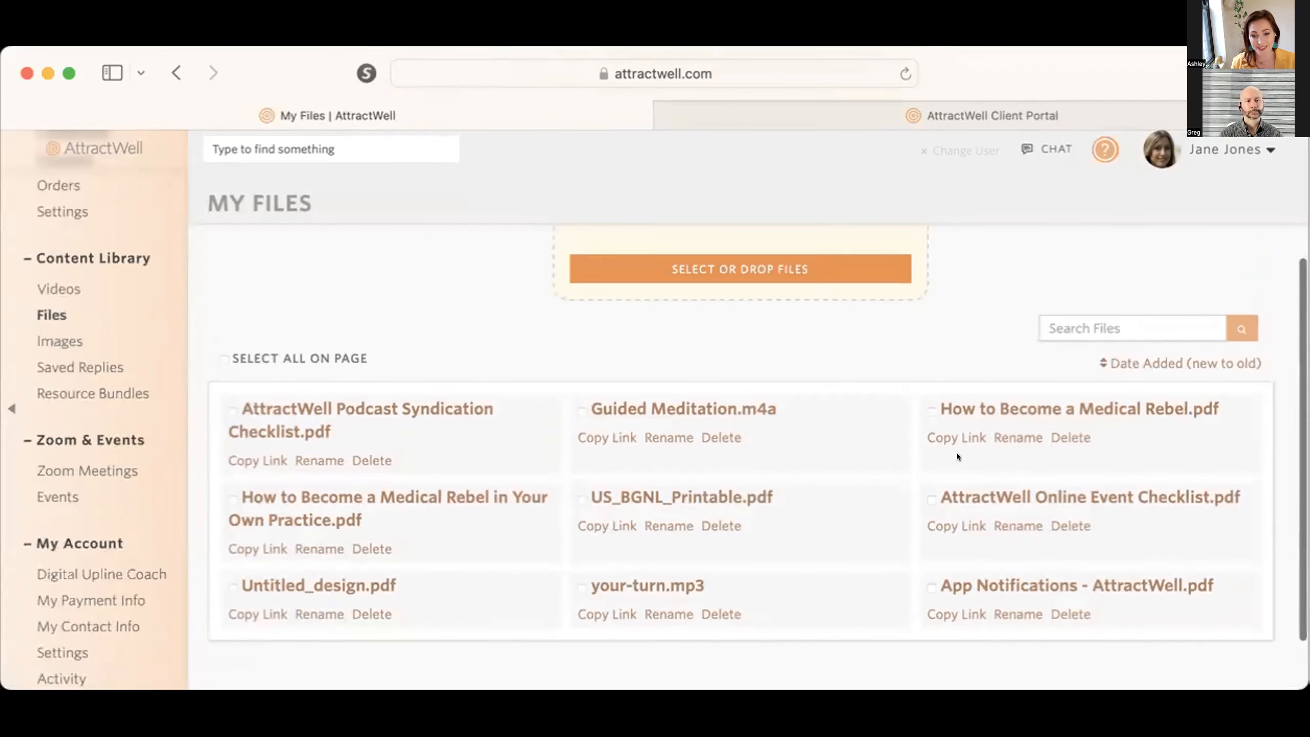
click(950, 428)
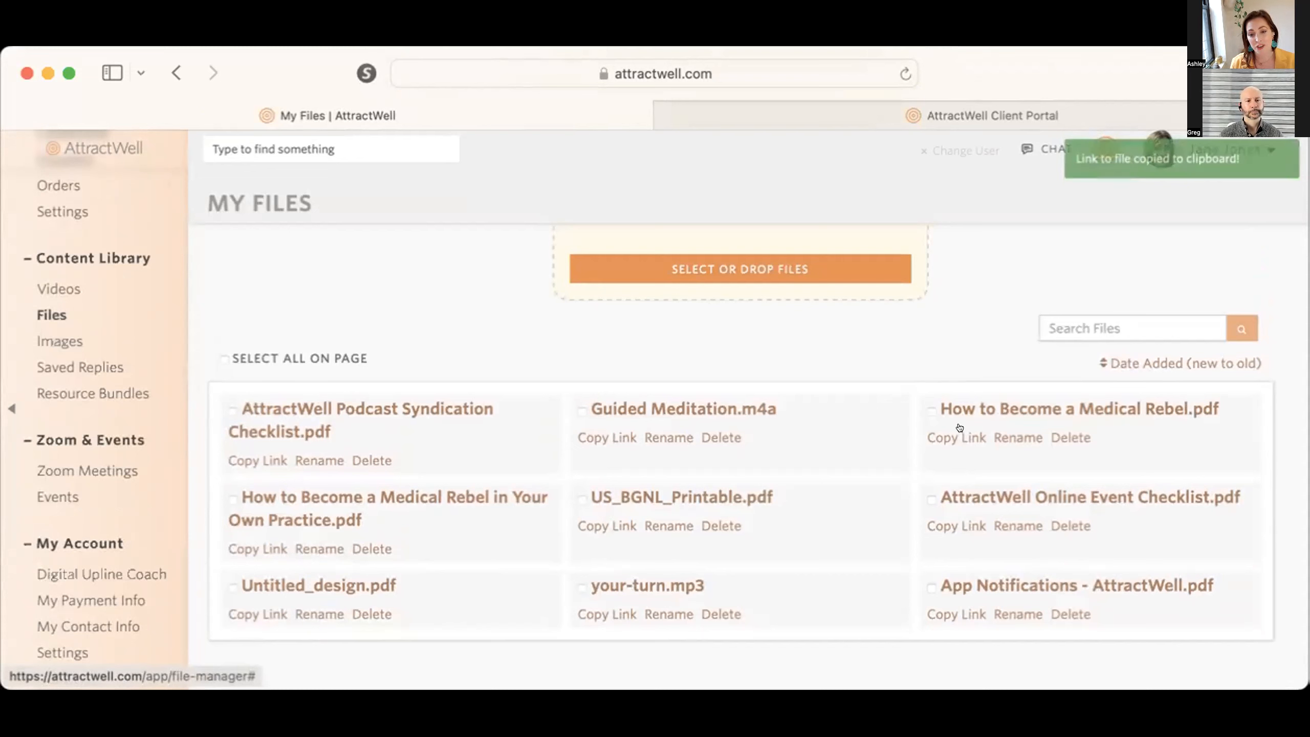